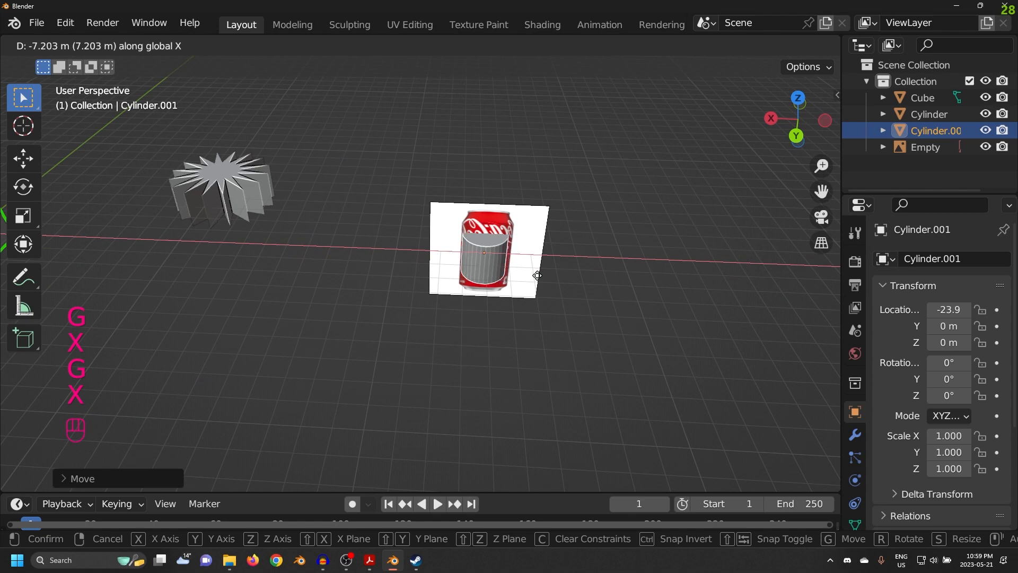
# Step: Move the new cylinder along the X axis so its side edge lines up with the Coca-Cola can in front view
pyautogui.click(536, 277)
pyautogui.press('KP_1')
pyautogui.press('KP_3')
pyautogui.press('KP_1')
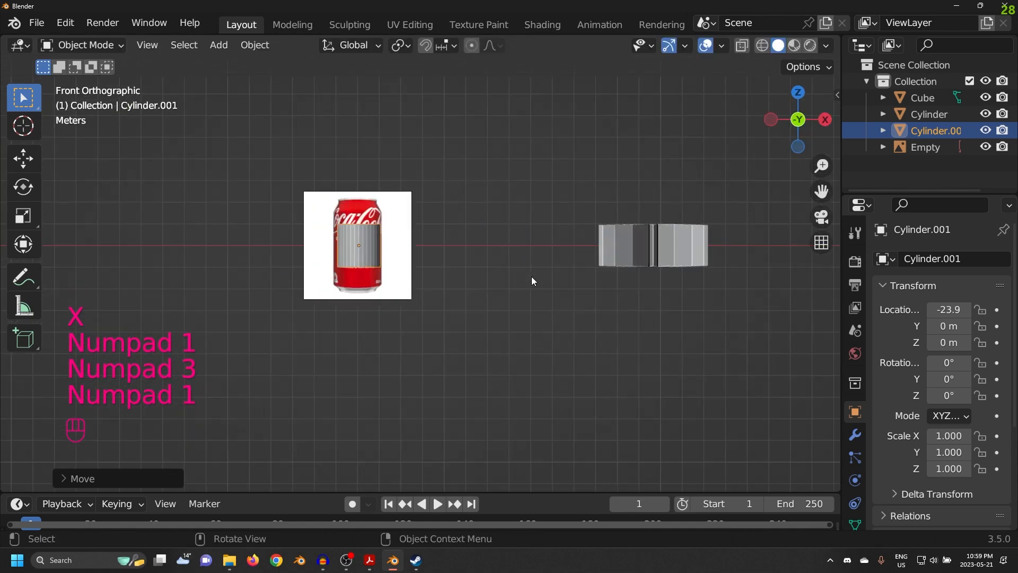
pyautogui.scroll(4, 369, 225)
pyautogui.keyDown('shift'); pyautogui.moveTo(368, 225); pyautogui.dragTo(571, 220, button='middle'); pyautogui.keyUp('shift')
pyautogui.scroll(4, 472, 282)
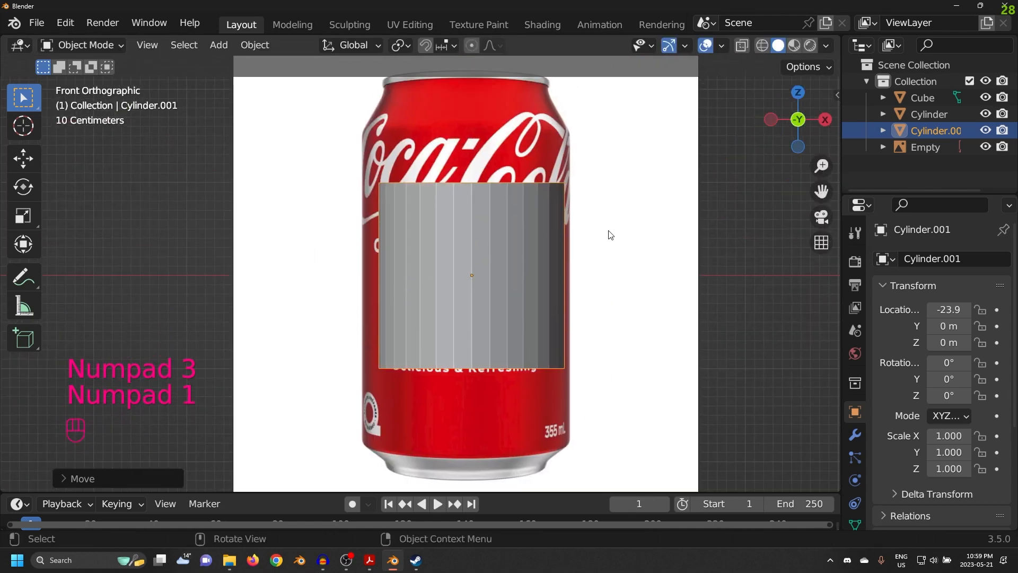
pyautogui.press('g')
pyautogui.press('x')
pyautogui.click(581, 232)
# Step: Scale the cylinder uniformly to 1.118 to match the can's width, and adjust its position along X
pyautogui.press('s')
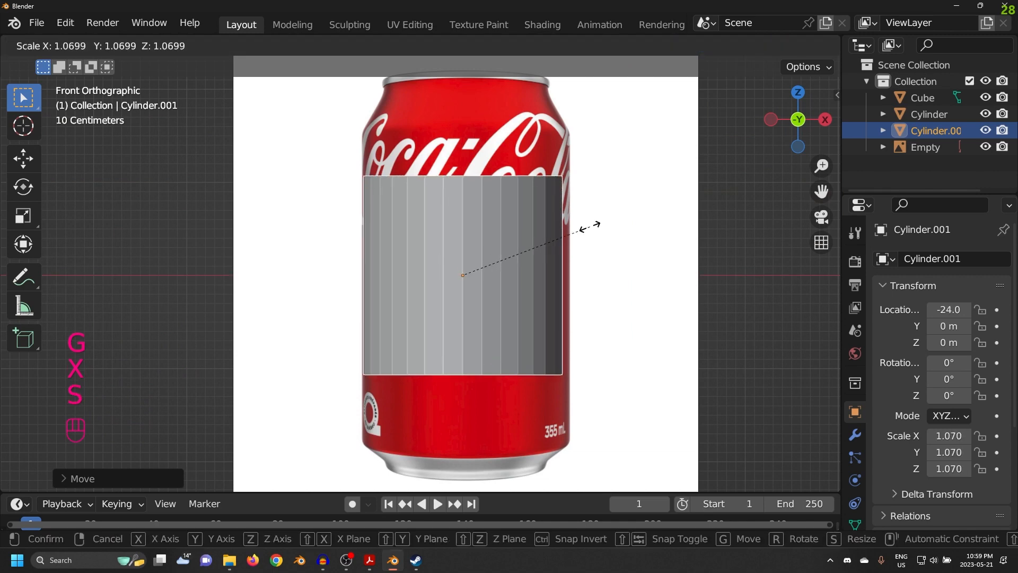
pyautogui.click(598, 229)
pyautogui.press('g')
pyautogui.press('x')
pyautogui.click(627, 232)
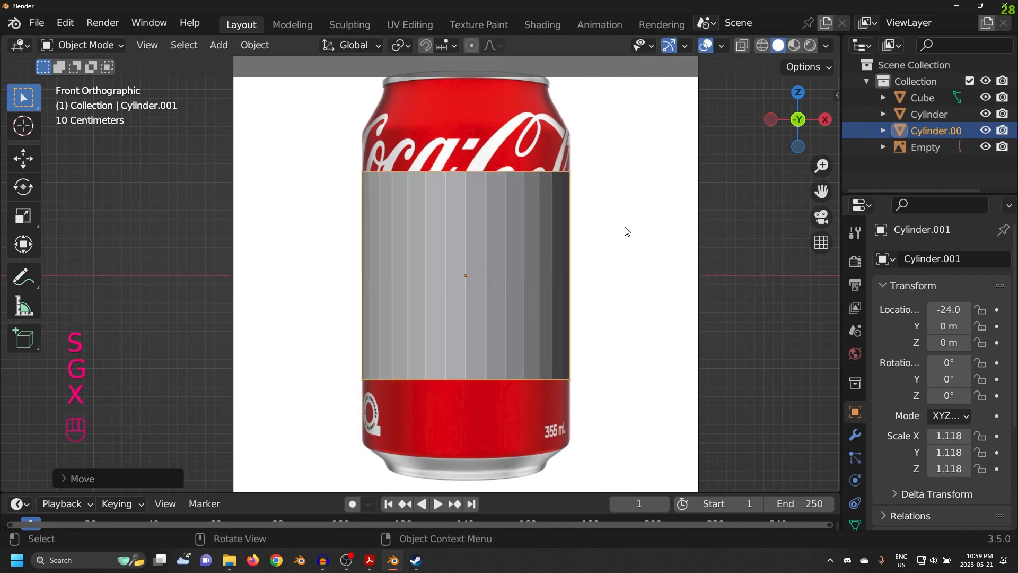
pyautogui.hotkey('ctrl', 'z')
# Step: Select only the cylinder's top face in face selection mode and raise it along Z by about 0.4 m toward the can's shoulder
pyautogui.moveTo(627, 232); pyautogui.dragTo(504, 163, button='middle')
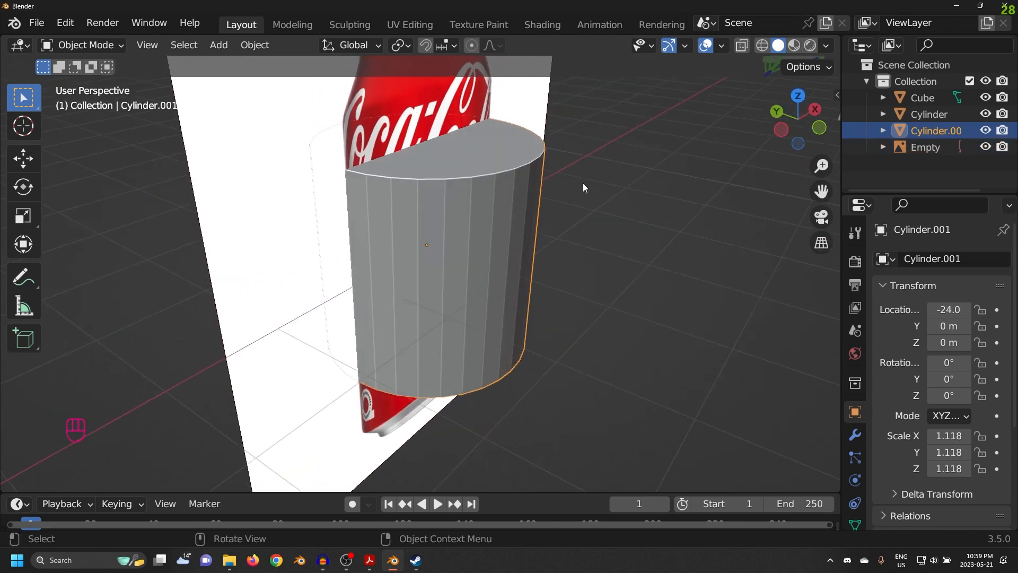
pyautogui.press('Tab')
pyautogui.moveTo(583, 186); pyautogui.dragTo(445, 213, button='middle')
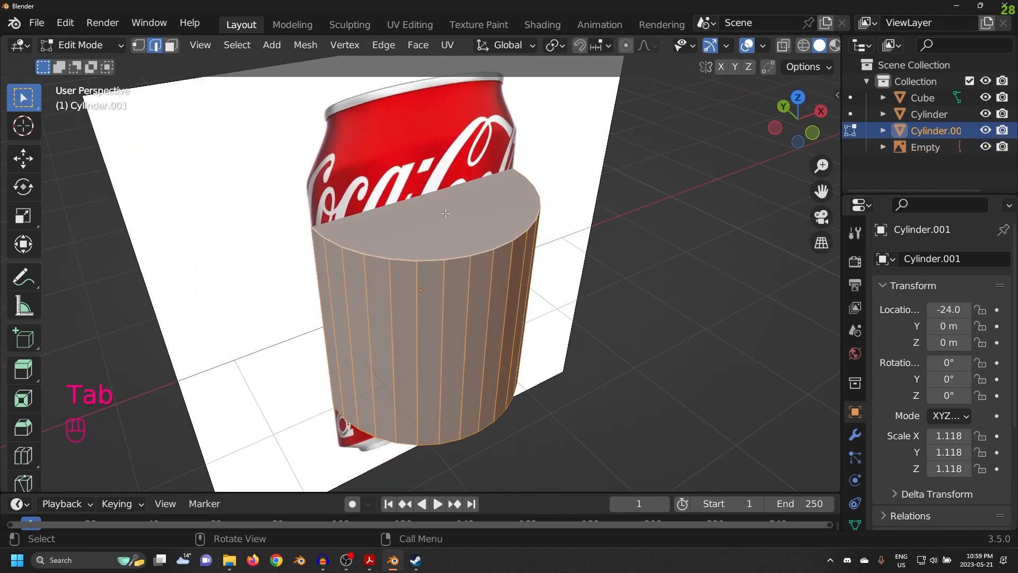
pyautogui.press('3')
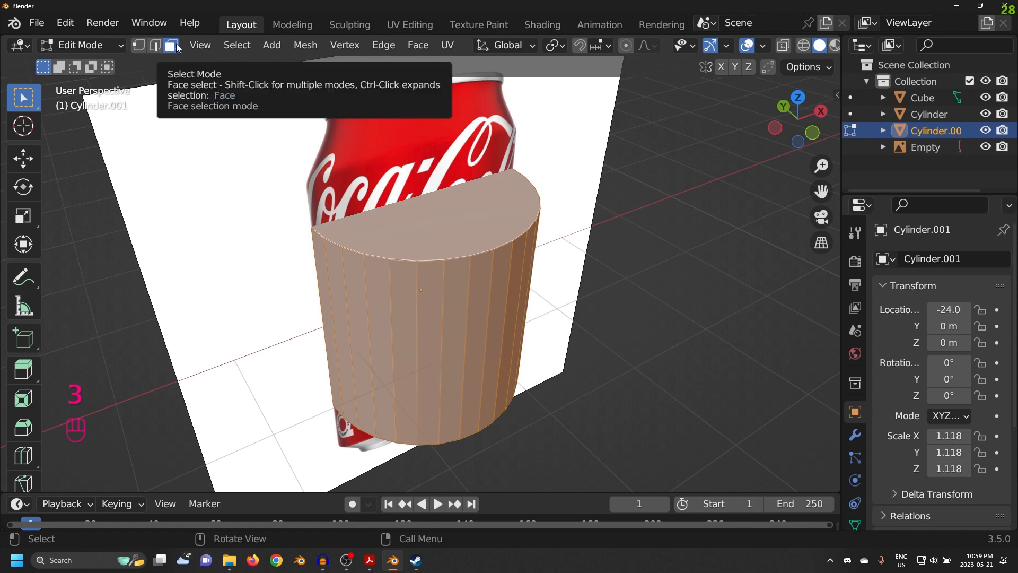
pyautogui.click(553, 218)
pyautogui.moveTo(563, 218); pyautogui.dragTo(545, 180, button='middle')
pyautogui.moveTo(593, 239); pyautogui.dragTo(589, 206, button='middle')
pyautogui.press('g')
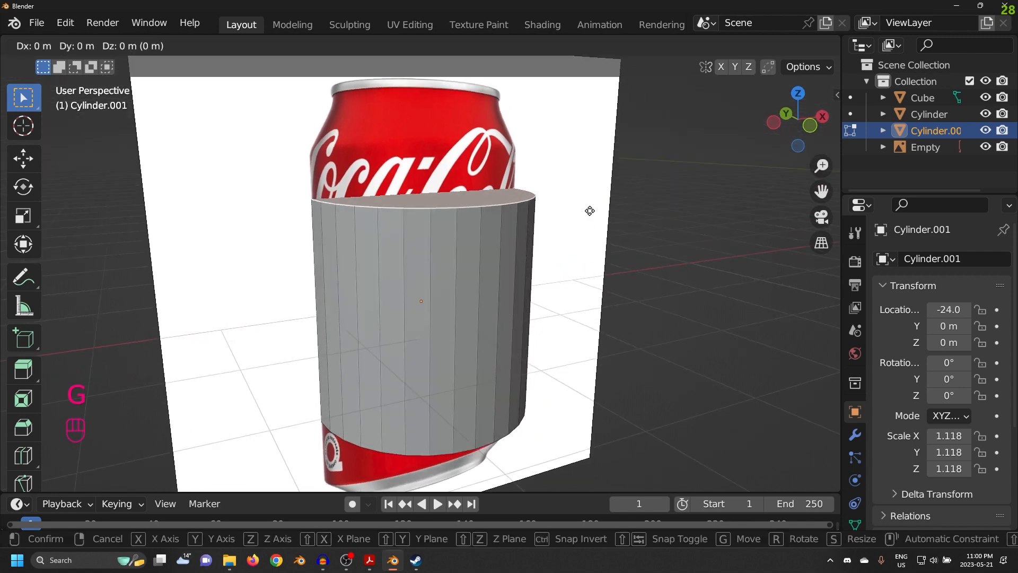
pyautogui.press('z')
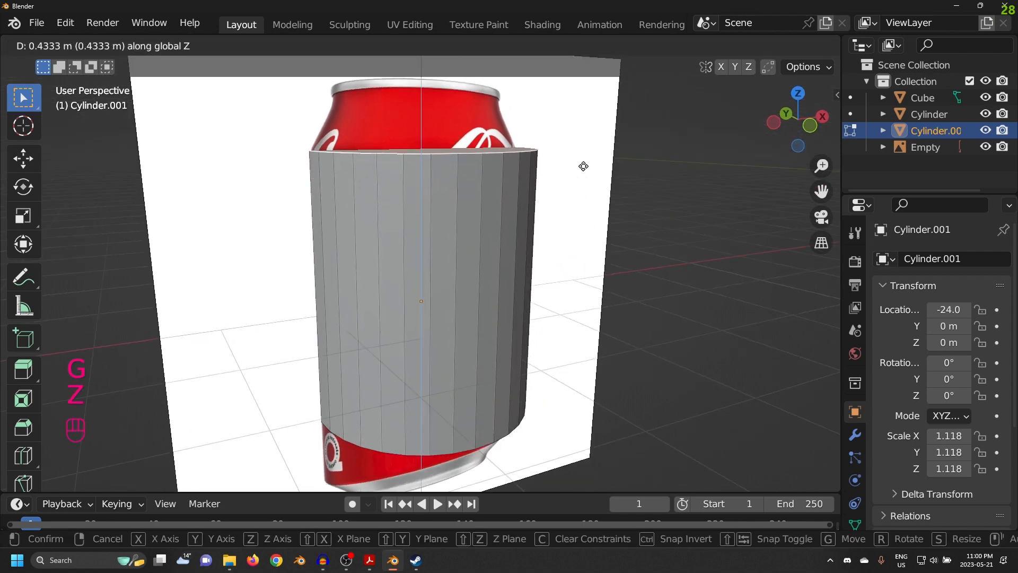
pyautogui.click(589, 173)
pyautogui.press('KP_1')
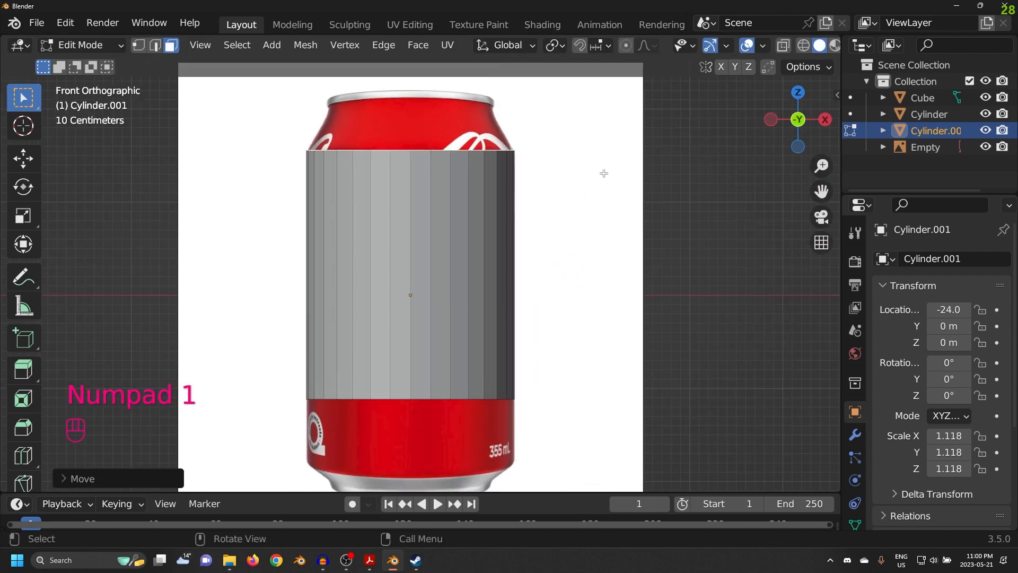
# Step: Select the cylinder's bottom face and lower it along Z to where the can starts tapering at its base
pyautogui.moveTo(578, 168); pyautogui.dragTo(433, 293, button='middle')
pyautogui.click(433, 293)
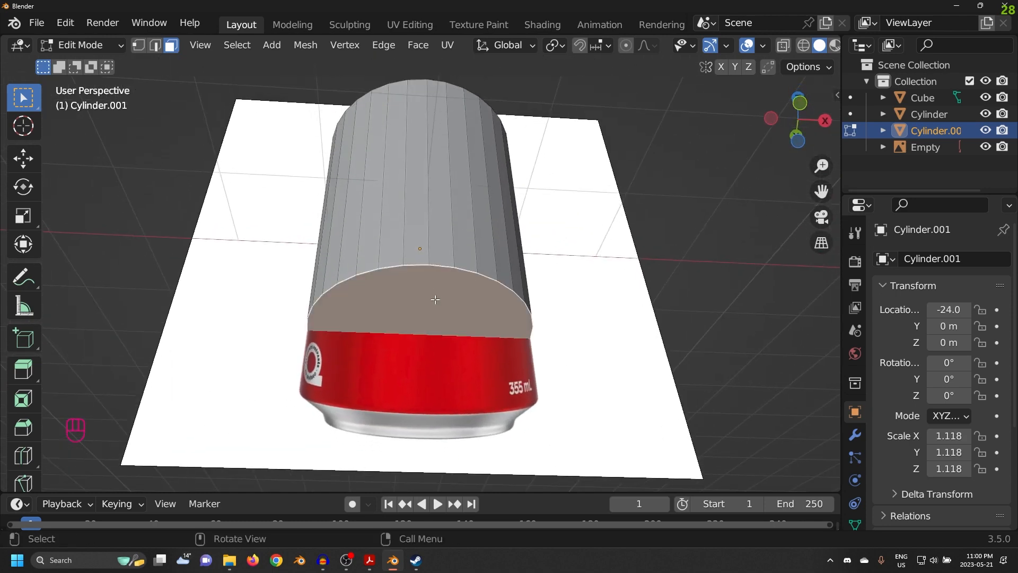
pyautogui.press('KP_1')
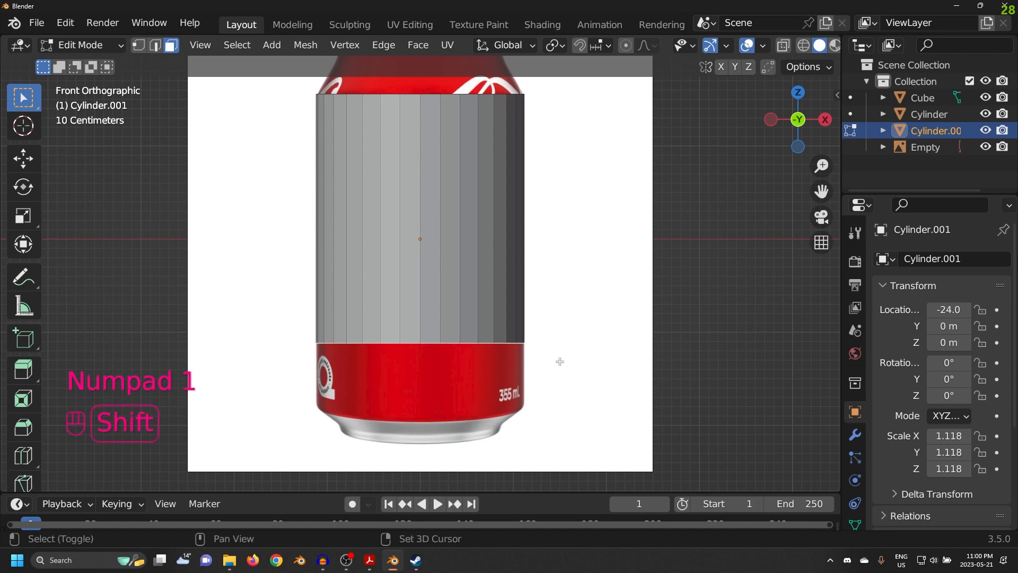
pyautogui.keyDown('shift'); pyautogui.moveTo(559, 359); pyautogui.dragTo(609, 294, button='middle'); pyautogui.keyUp('shift')
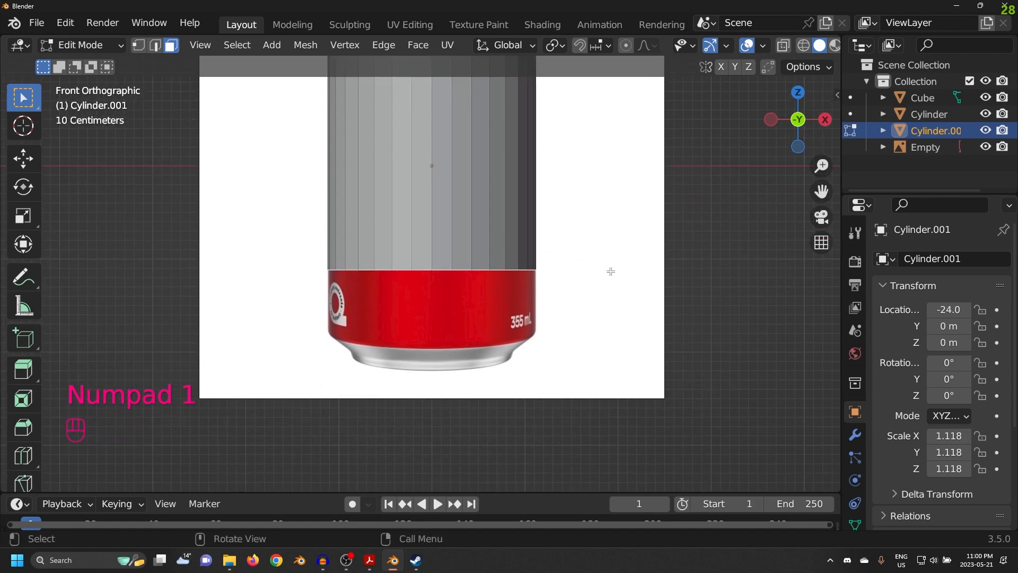
pyautogui.press('g')
pyautogui.press('z')
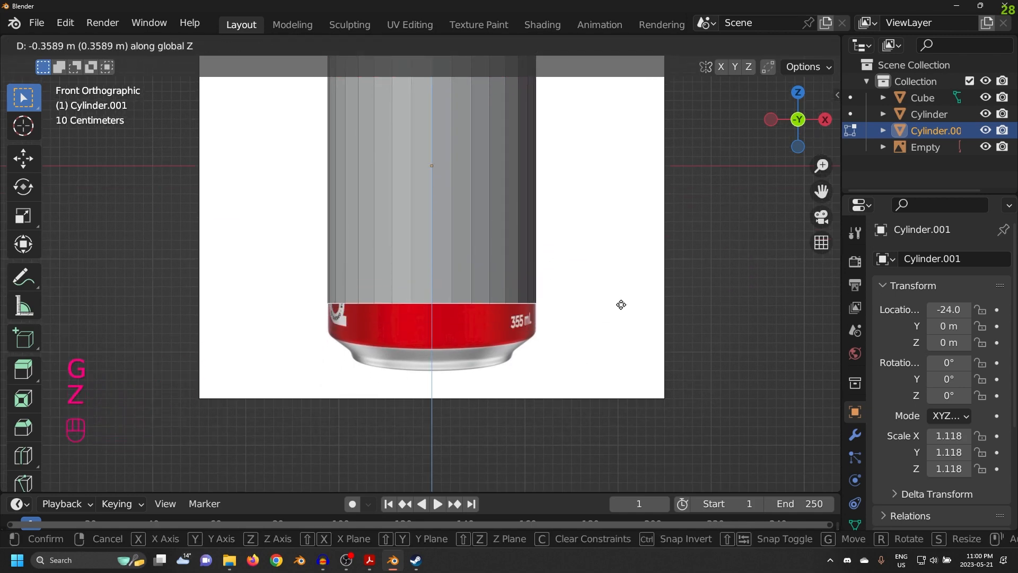
pyautogui.click(603, 335)
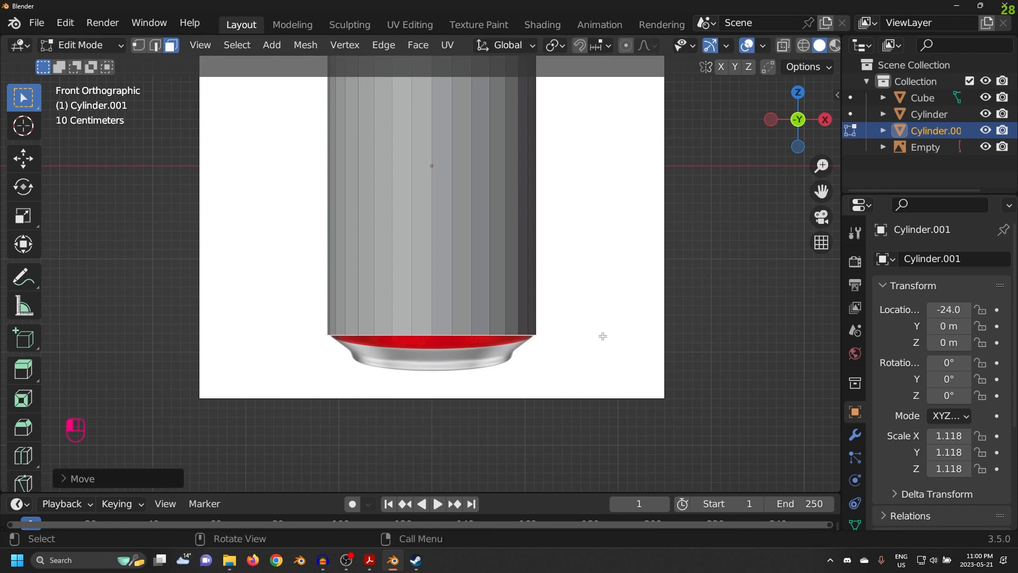
# Step: Examine the stretched cylinder's fit against the can reference image from above, from the side and from below
pyautogui.keyDown('shift'); pyautogui.moveTo(602, 336); pyautogui.dragTo(575, 305, button='middle'); pyautogui.keyUp('shift')
pyautogui.scroll(-4, 536, 234)
pyautogui.keyDown('shift'); pyautogui.moveTo(529, 223); pyautogui.dragTo(530, 256, button='middle'); pyautogui.keyUp('shift')
pyautogui.moveTo(530, 256)
pyautogui.mouseDown(button='middle')
pyautogui.moveTo(581, 213)
pyautogui.moveTo(538, 263)
pyautogui.mouseUp(button='middle')
pyautogui.scroll(4, 561, 233)
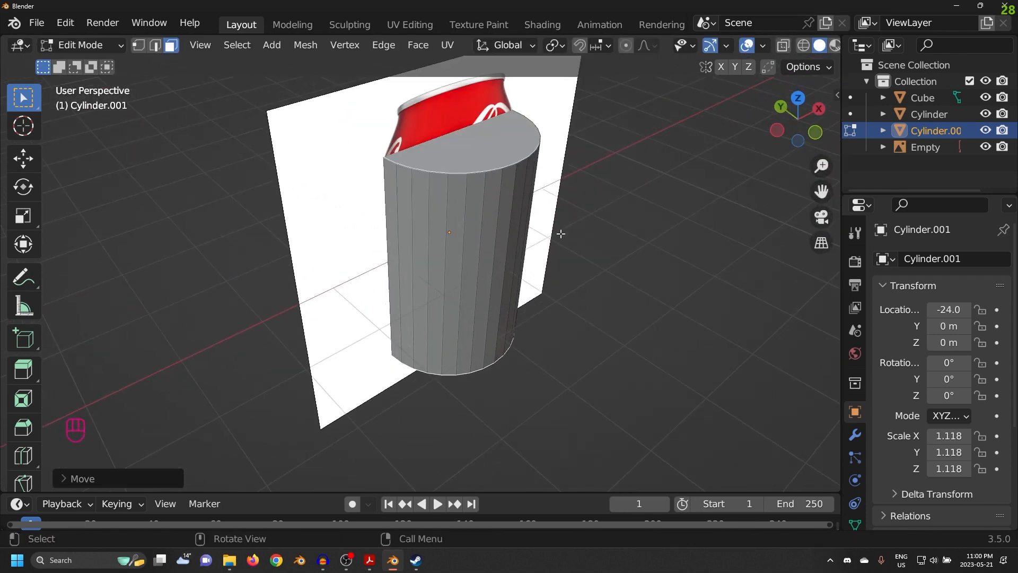
pyautogui.moveTo(560, 226)
pyautogui.mouseDown(button='middle')
pyautogui.moveTo(546, 244)
pyautogui.moveTo(579, 186)
pyautogui.moveTo(570, 175)
pyautogui.moveTo(649, 193)
pyautogui.moveTo(558, 226)
pyautogui.mouseUp(button='middle')
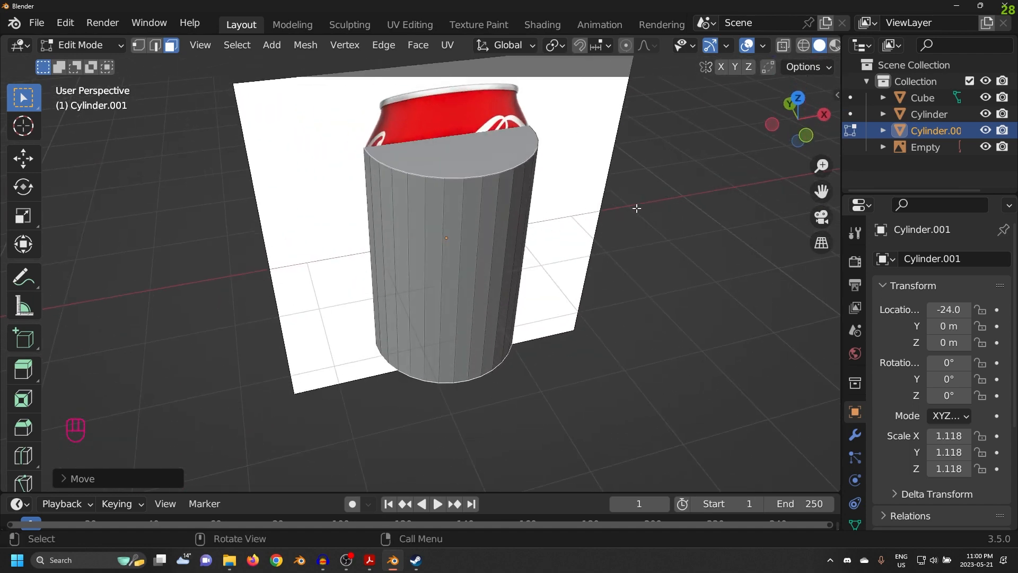
pyautogui.moveTo(539, 259); pyautogui.dragTo(540, 224, button='middle')
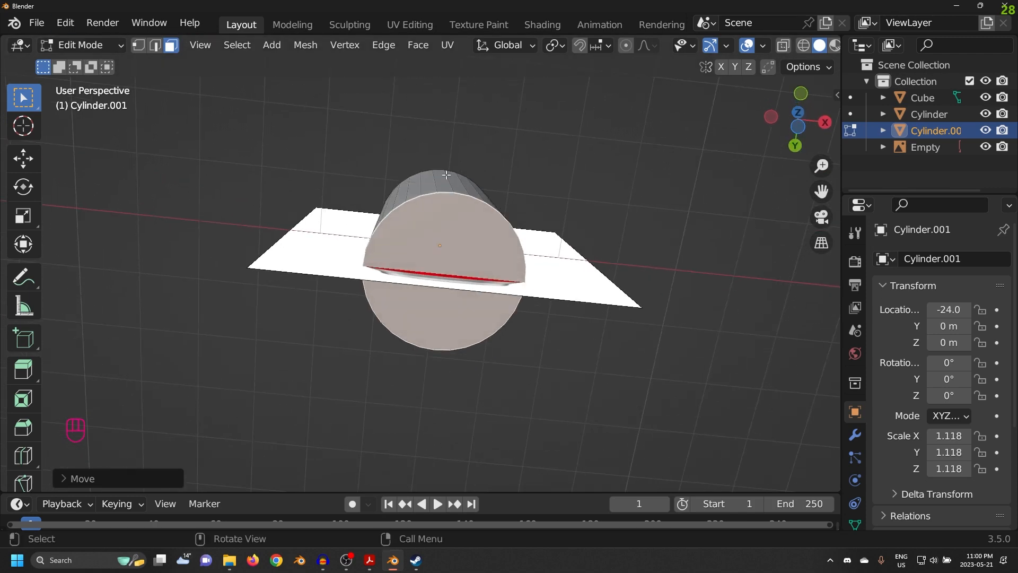
pyautogui.moveTo(419, 298); pyautogui.dragTo(594, 315, button='middle')
pyautogui.scroll(5, 594, 297)
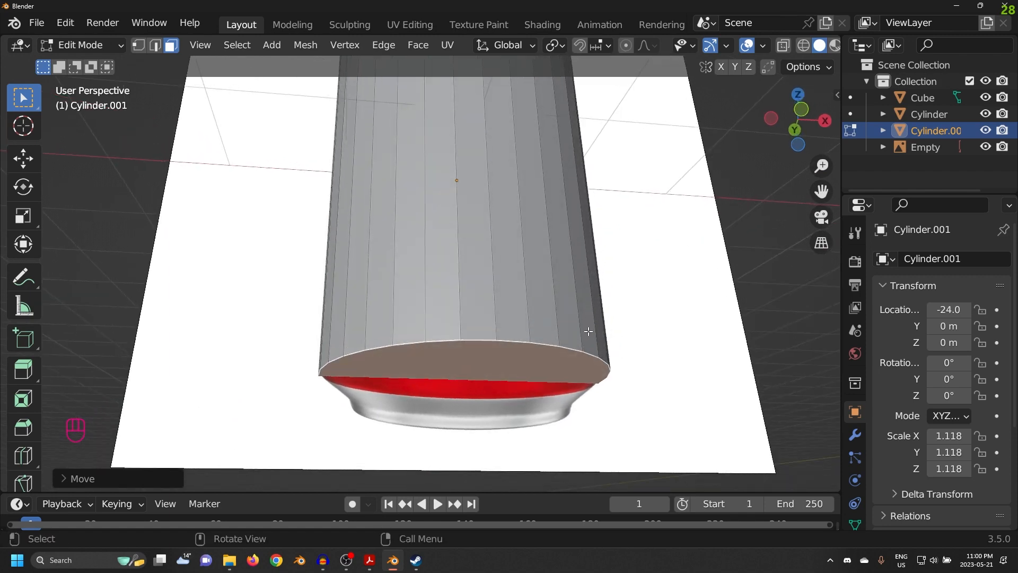
pyautogui.keyDown('shift'); pyautogui.moveTo(637, 369); pyautogui.dragTo(665, 282, button='middle'); pyautogui.keyUp('shift')
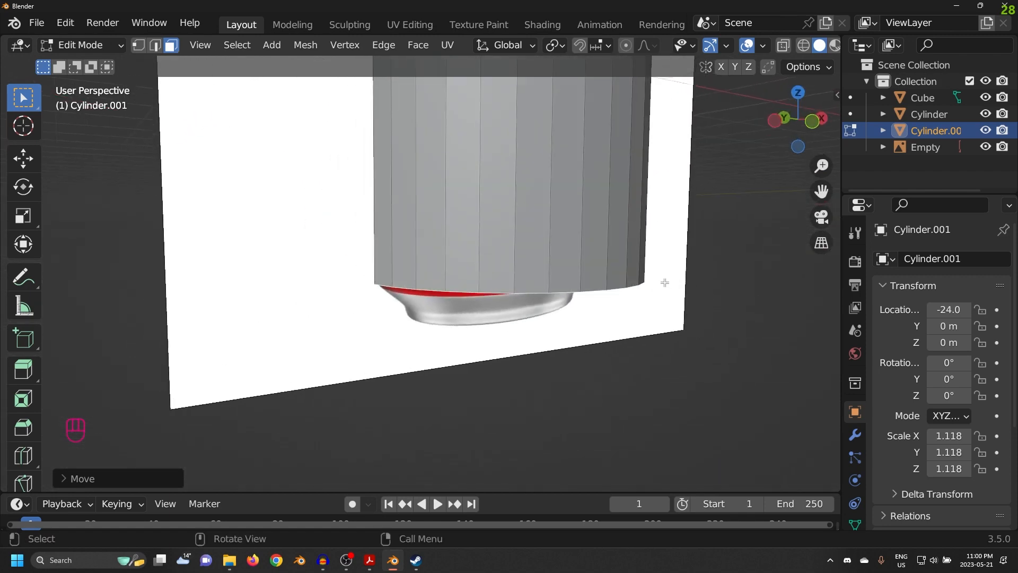
pyautogui.scroll(-4, 662, 280)
pyautogui.moveTo(601, 257); pyautogui.dragTo(553, 285, button='middle')
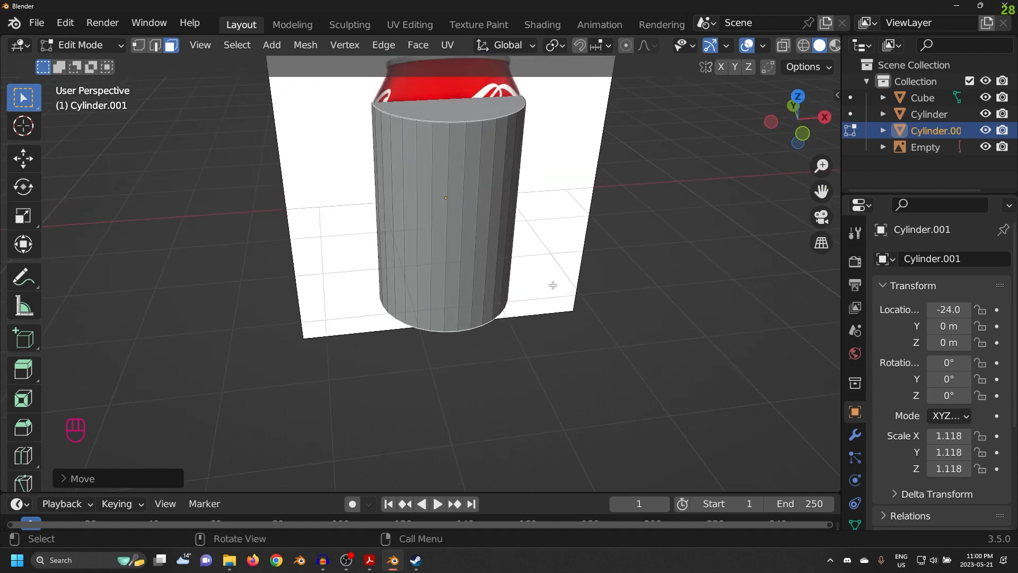
pyautogui.moveTo(466, 182); pyautogui.dragTo(409, 253, button='middle')
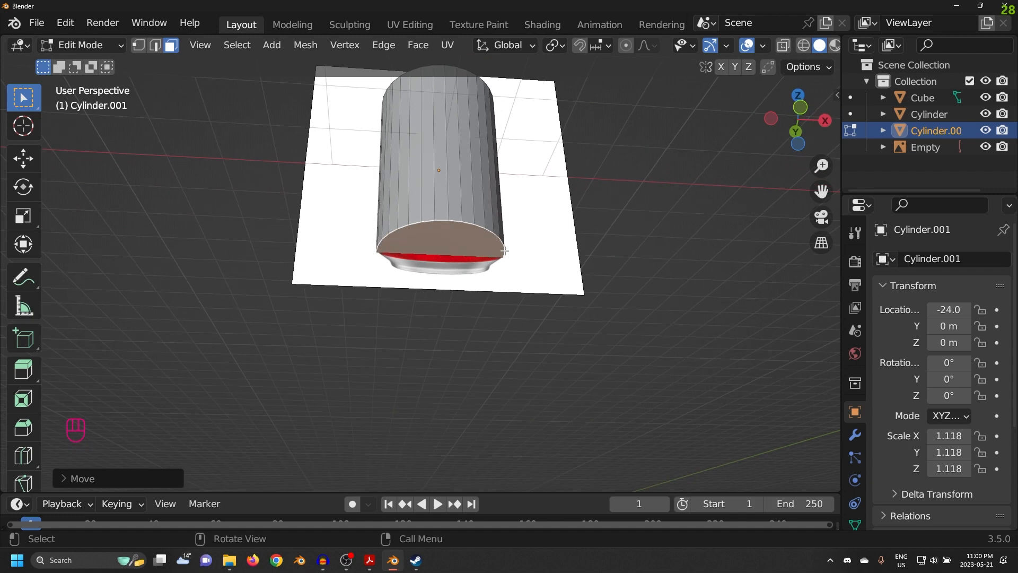
# Step: Extrude the cylinder's bottom face downward to cover the can's tapered metal base
pyautogui.scroll(4, 477, 228)
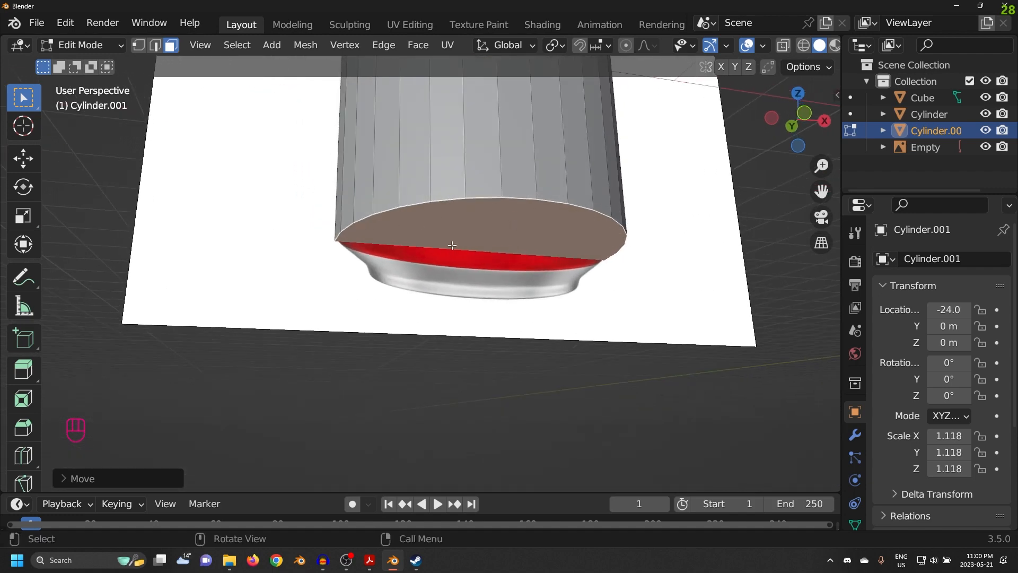
pyautogui.moveTo(451, 245); pyautogui.dragTo(582, 189, button='middle')
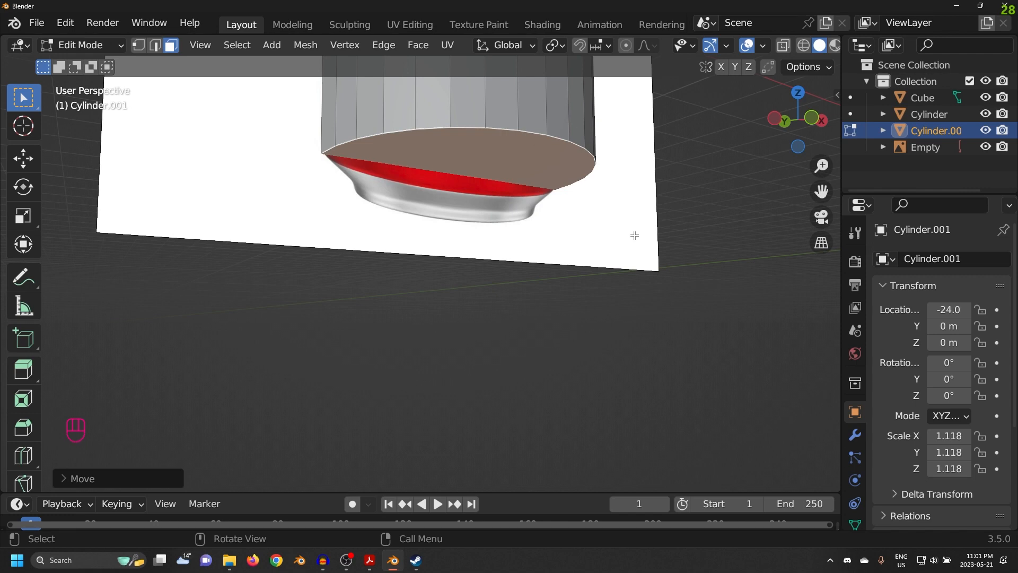
pyautogui.moveTo(635, 236); pyautogui.dragTo(611, 267, button='middle')
pyautogui.keyDown('shift'); pyautogui.moveTo(573, 221); pyautogui.dragTo(549, 196, button='middle'); pyautogui.keyUp('shift')
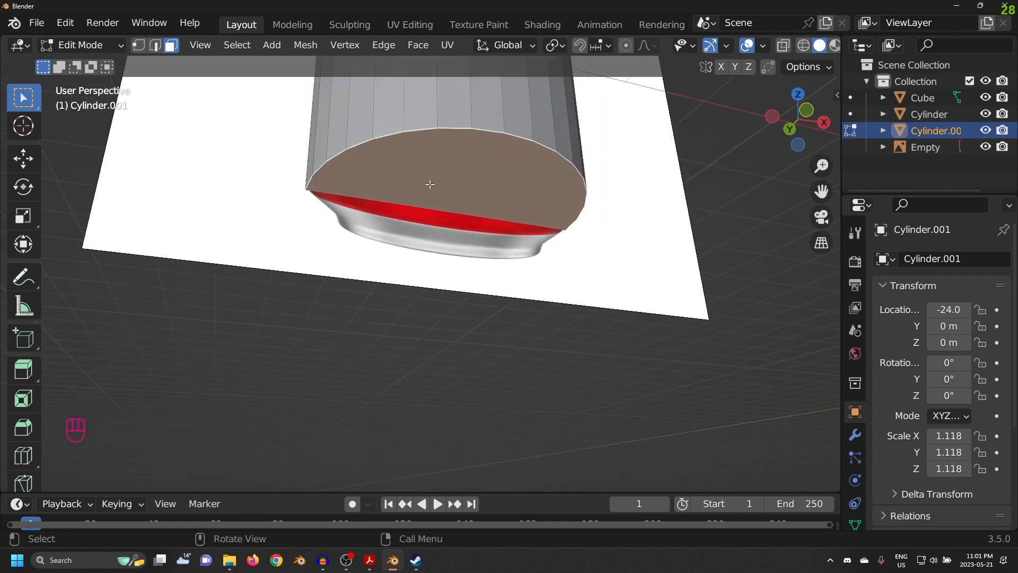
pyautogui.press('e')
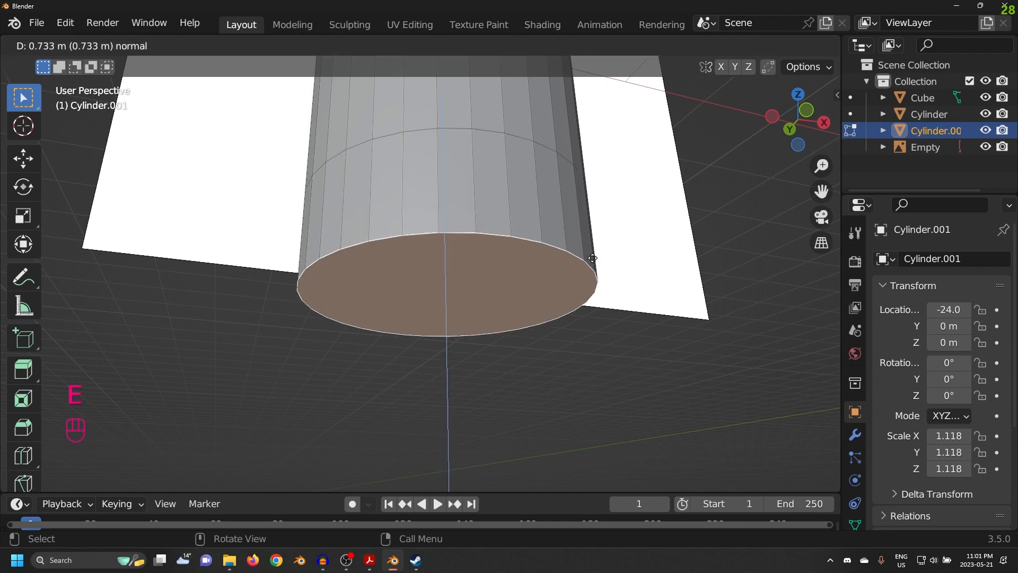
pyautogui.click(622, 206)
# Step: Select the edge loop where the extruded base section meets the cylinder wall, using edge selection mode
pyautogui.moveTo(602, 186); pyautogui.dragTo(541, 264, button='middle')
pyautogui.scroll(3, 541, 264)
pyautogui.press('2')
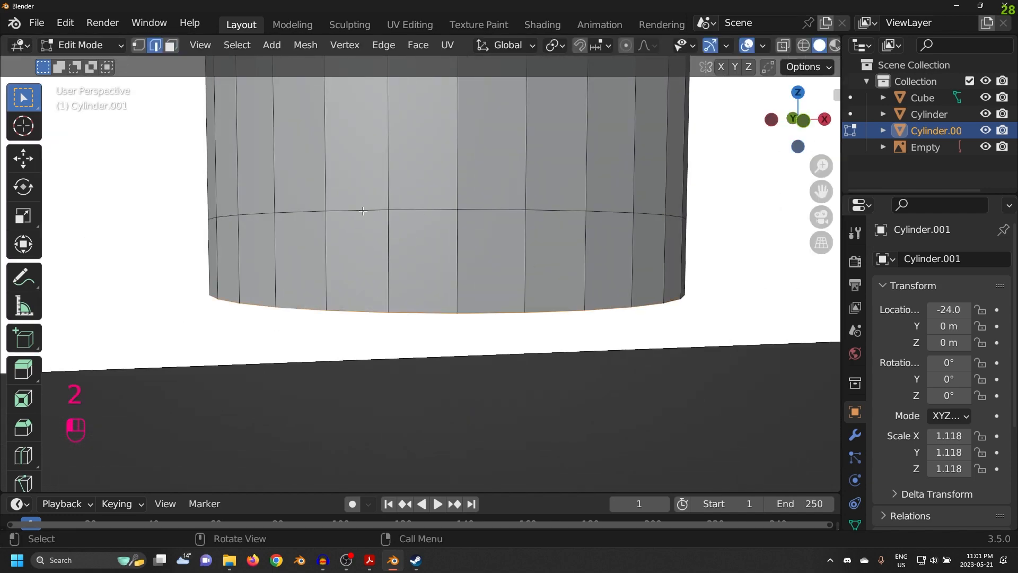
pyautogui.moveTo(298, 216); pyautogui.dragTo(495, 187, button='middle')
pyautogui.scroll(-3, 490, 194)
pyautogui.keyDown('shift'); pyautogui.moveTo(462, 214); pyautogui.dragTo(475, 228, button='middle'); pyautogui.keyUp('shift')
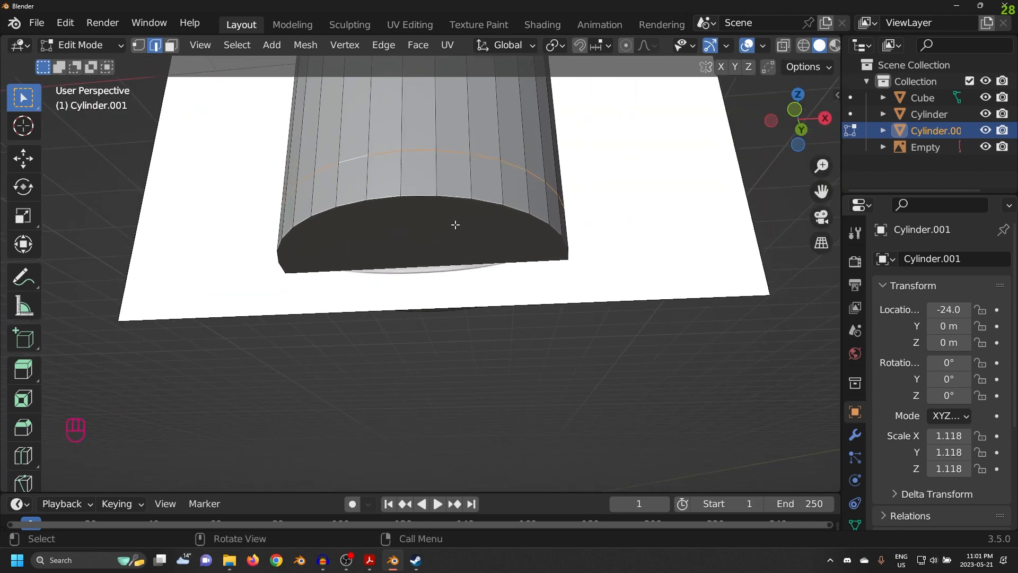
# Step: Select the bottom face in face selection mode and scale it down to taper the base to the can's shape
pyautogui.moveTo(411, 227); pyautogui.dragTo(390, 259, button='middle')
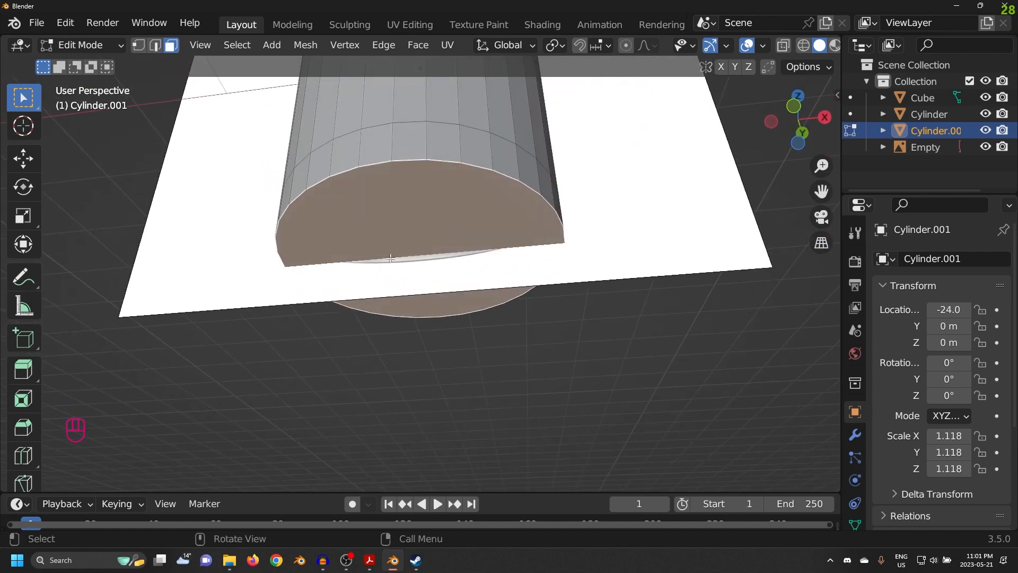
pyautogui.moveTo(458, 234); pyautogui.dragTo(508, 241, button='middle')
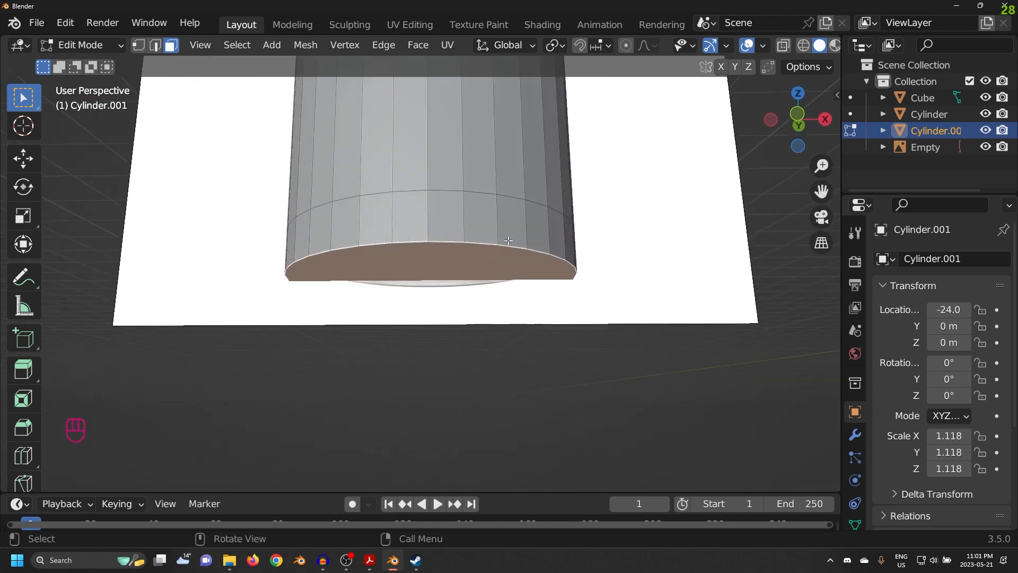
pyautogui.press('s')
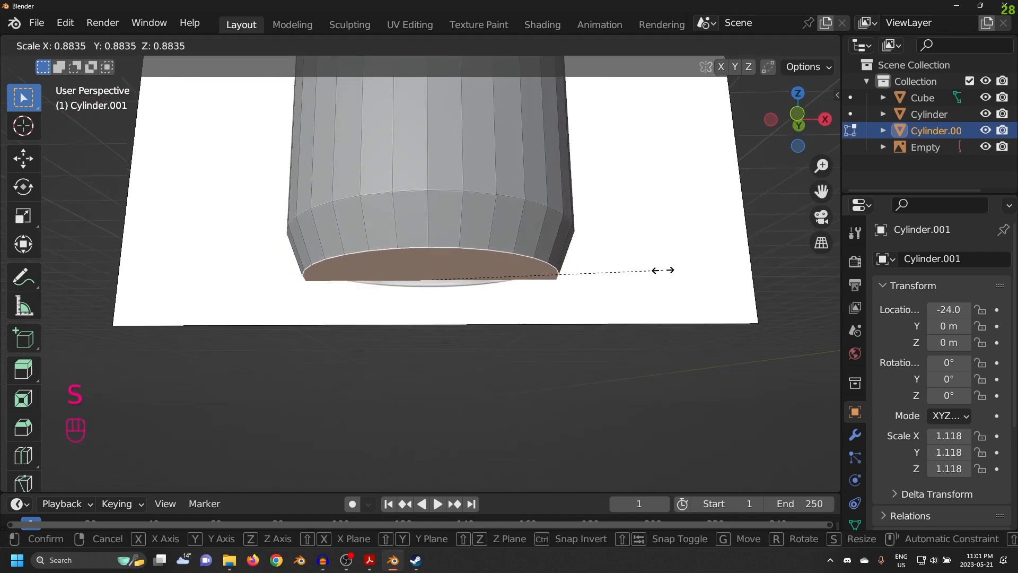
pyautogui.click(623, 280)
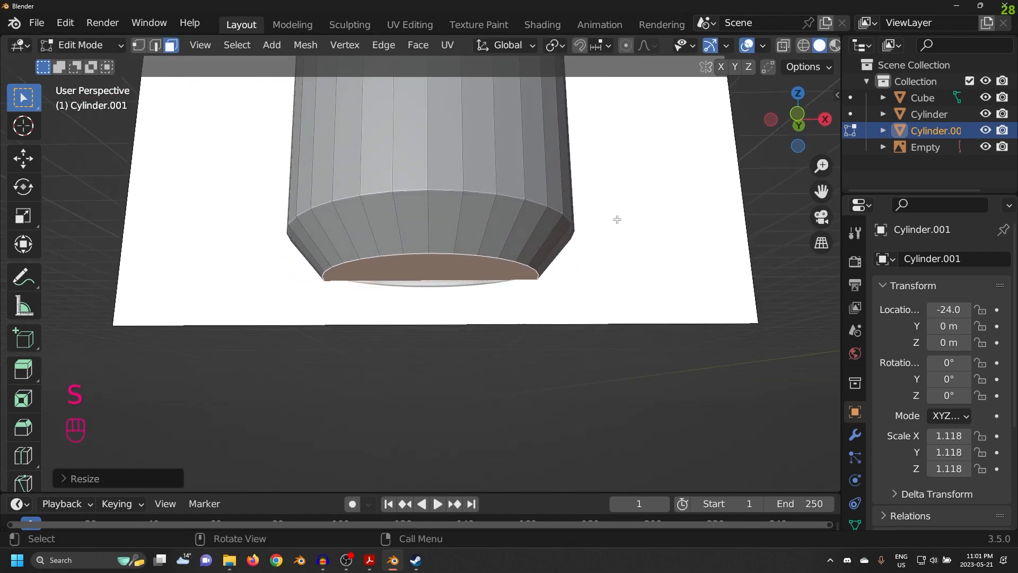
# Step: Select the cylinder's top face and extrude it upward toward the can's rim
pyautogui.moveTo(616, 221); pyautogui.dragTo(629, 243, button='middle')
pyautogui.scroll(-5, 621, 221)
pyautogui.moveTo(575, 209); pyautogui.dragTo(555, 212, button='middle')
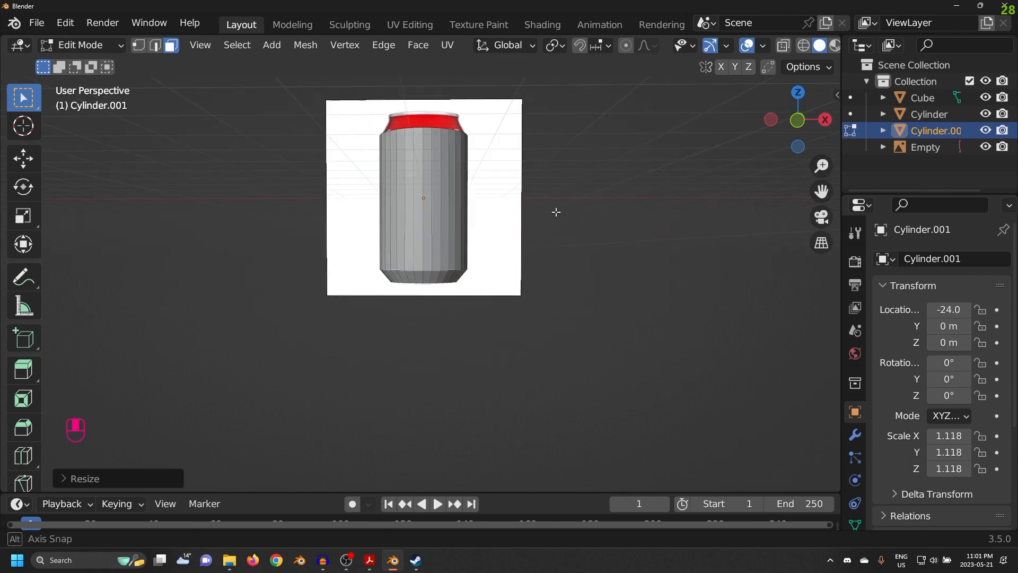
pyautogui.scroll(5, 489, 325)
pyautogui.moveTo(479, 239); pyautogui.dragTo(555, 296, button='middle')
pyautogui.click(568, 268)
pyautogui.press('e')
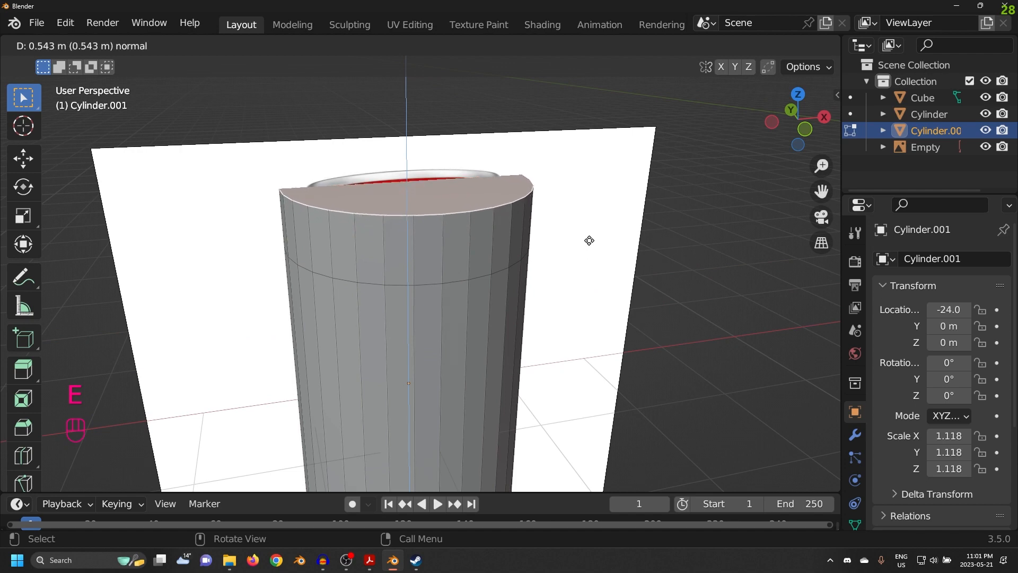
pyautogui.click(666, 248)
pyautogui.moveTo(666, 248); pyautogui.dragTo(662, 246, button='middle')
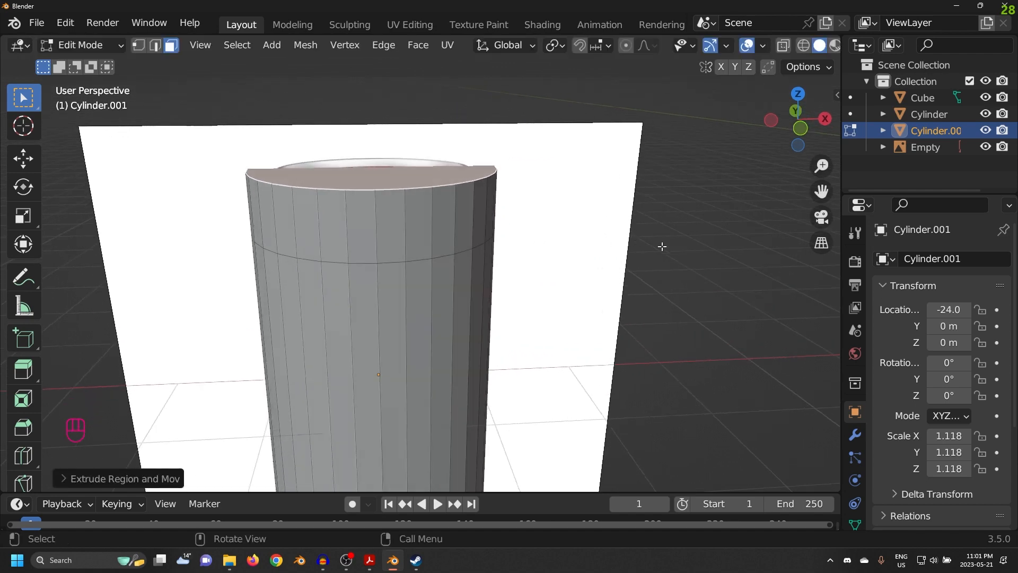
# Step: Scale down the extruded top face to taper the can's shoulder toward the rim
pyautogui.press('s')
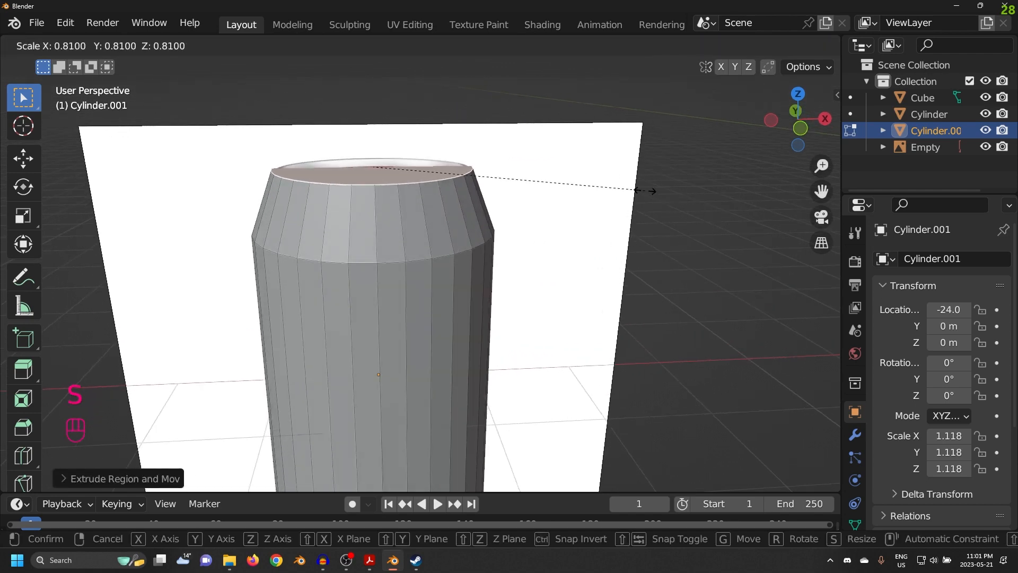
pyautogui.click(632, 184)
pyautogui.scroll(-6, 641, 182)
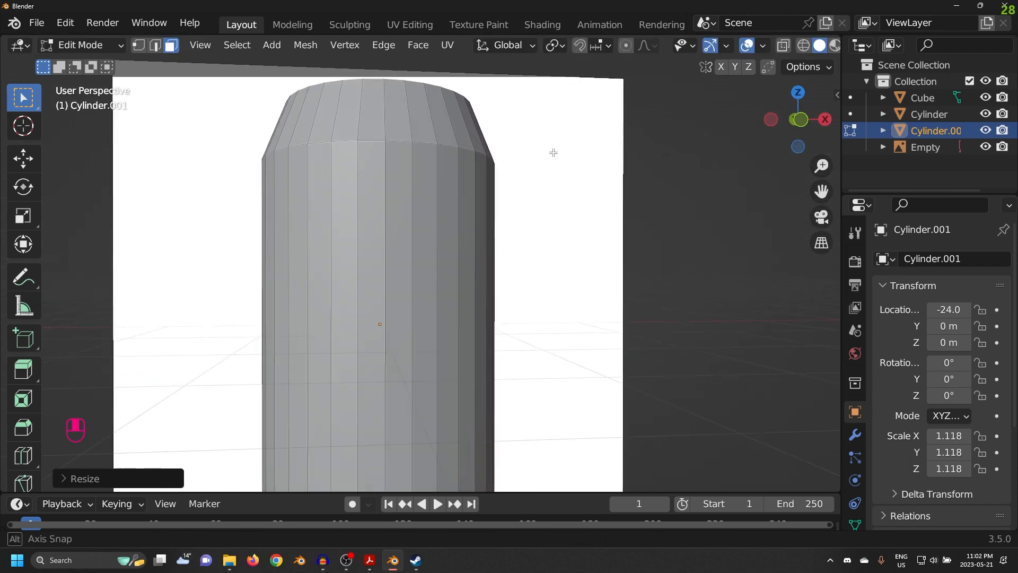
pyautogui.scroll(3, 518, 166)
# Step: Try extruding a single vertical face of the can wall outward
pyautogui.moveTo(532, 198); pyautogui.dragTo(422, 206, button='middle')
pyautogui.scroll(3, 402, 250)
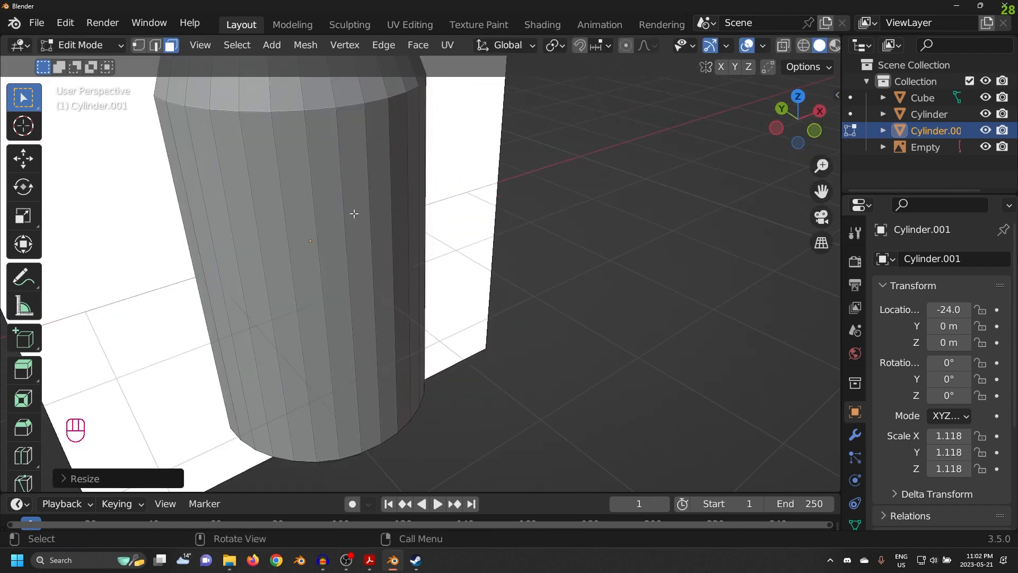
pyautogui.click(353, 215)
pyautogui.keyDown('shift'); pyautogui.moveTo(353, 215); pyautogui.dragTo(409, 282, button='middle'); pyautogui.keyUp('shift')
pyautogui.keyDown('shift'); pyautogui.moveTo(466, 328); pyautogui.dragTo(468, 264, button='middle'); pyautogui.keyUp('shift')
pyautogui.press('e')
pyautogui.click(691, 275)
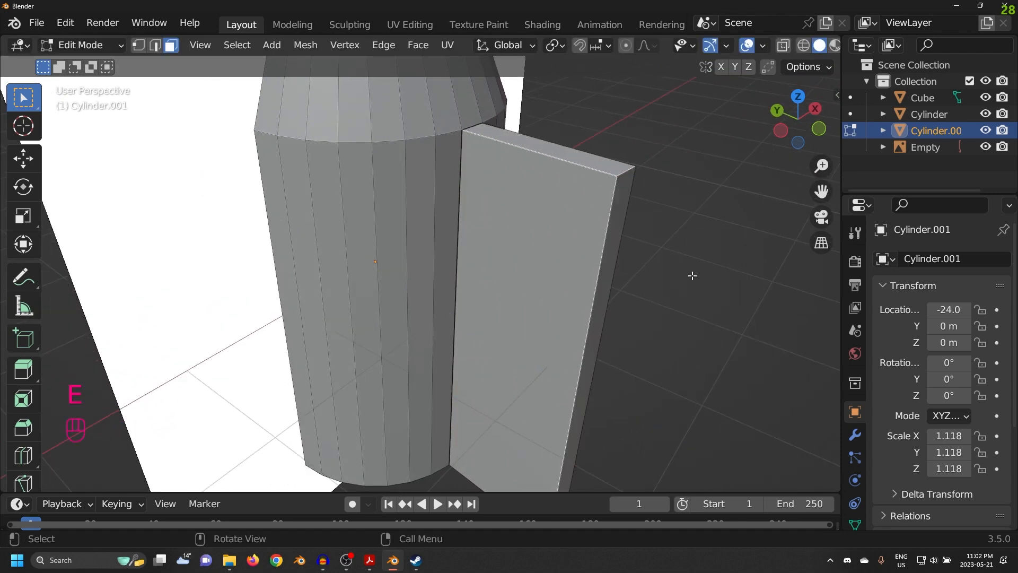
# Step: Select another vertical wall face a few segments away from the extruded one and extrude it outward too
pyautogui.moveTo(691, 275); pyautogui.dragTo(457, 238, button='middle')
pyautogui.click(493, 256)
pyautogui.click(482, 249)
pyautogui.click(154, 268)
pyautogui.click(451, 204)
pyautogui.click(486, 210)
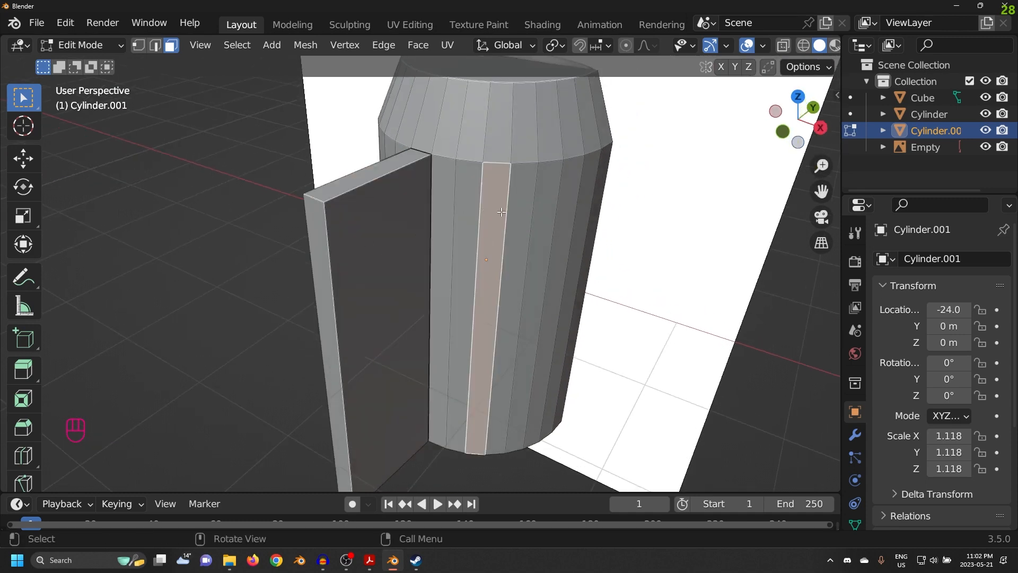
pyautogui.moveTo(501, 211); pyautogui.dragTo(493, 227, button='middle')
pyautogui.moveTo(536, 285); pyautogui.dragTo(423, 291, button='middle')
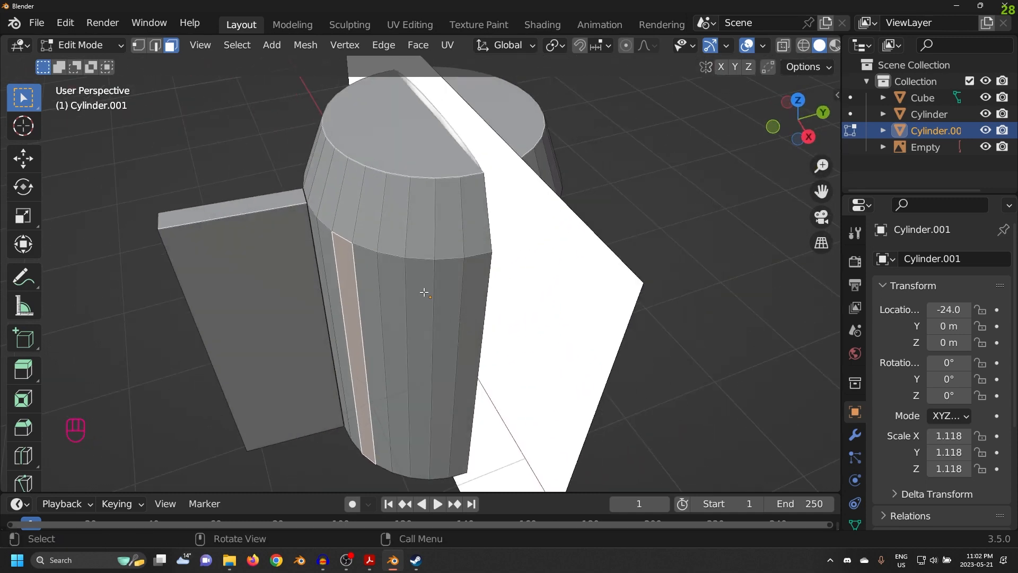
pyautogui.press('e')
pyautogui.click(296, 375)
pyautogui.moveTo(296, 375); pyautogui.dragTo(515, 116, button='middle')
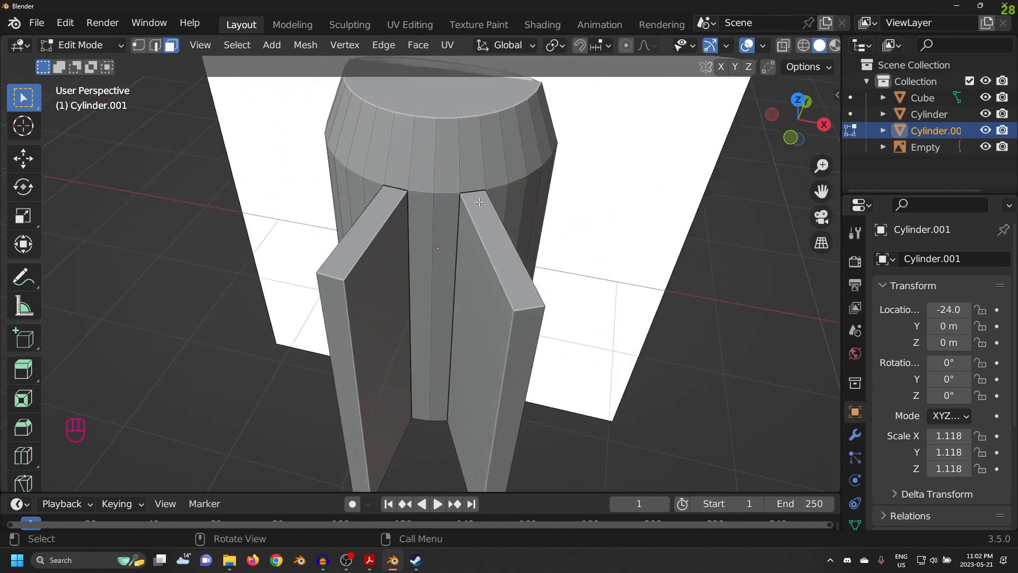
# Step: Undo both outward extrusions of the wall faces
pyautogui.moveTo(506, 223); pyautogui.dragTo(551, 250, button='middle')
pyautogui.scroll(-4, 564, 198)
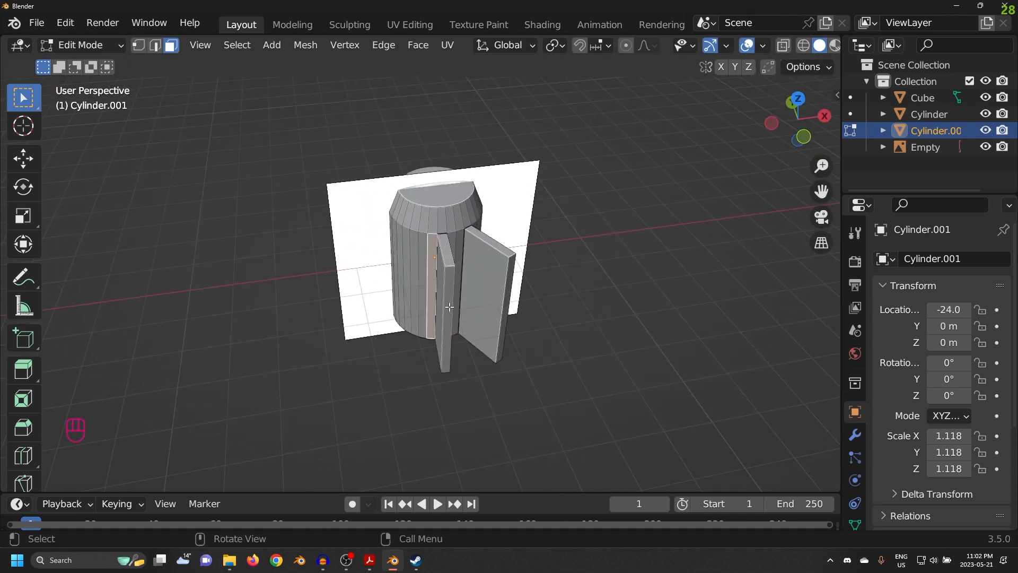
pyautogui.hotkey('ctrl', 'z')
pyautogui.hotkey('ctrl', 'z')
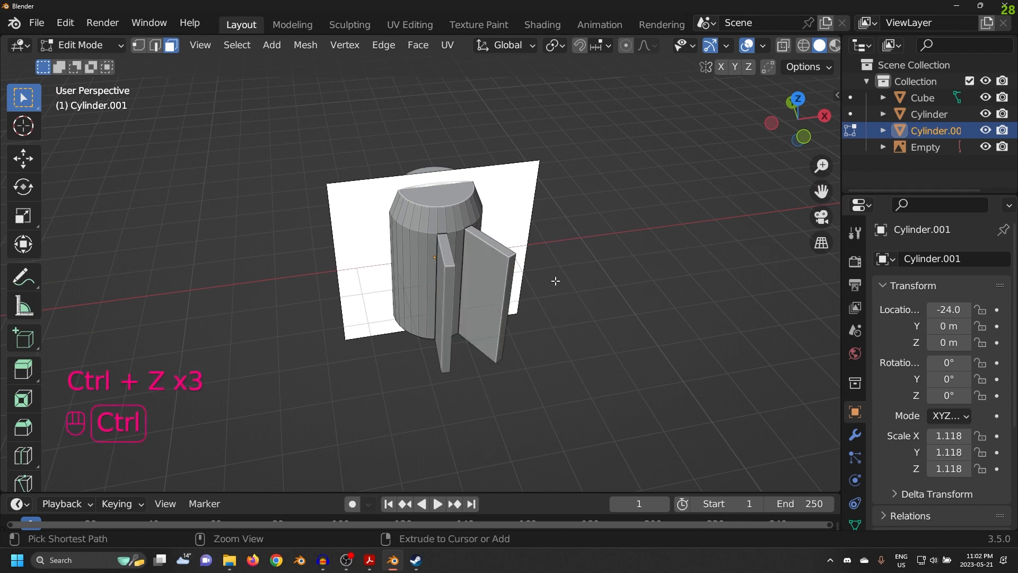
pyautogui.hotkey('ctrl', 'z')
pyautogui.hotkey('ctrl', 'z')
pyautogui.hotkey('ctrl', 'z')
# Step: Select the can's top face and inset it slightly to form a narrow rim
pyautogui.moveTo(548, 295); pyautogui.dragTo(552, 294, button='middle')
pyautogui.scroll(4, 545, 290)
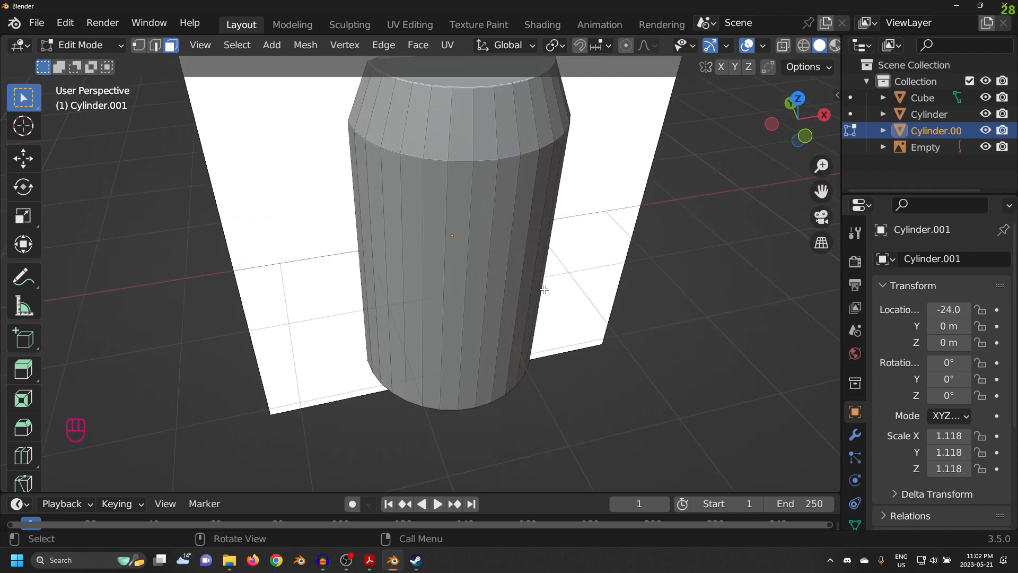
pyautogui.keyDown('shift'); pyautogui.moveTo(568, 215); pyautogui.dragTo(564, 301, button='middle'); pyautogui.keyUp('shift')
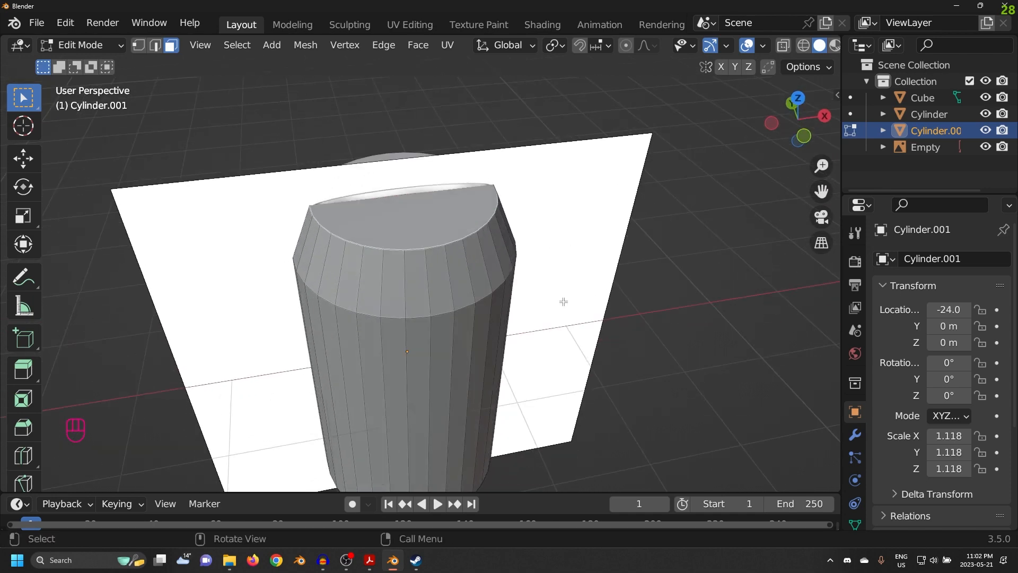
pyautogui.moveTo(448, 206); pyautogui.dragTo(578, 230, button='middle')
pyautogui.scroll(2, 468, 252)
pyautogui.moveTo(468, 252); pyautogui.dragTo(403, 267, button='middle')
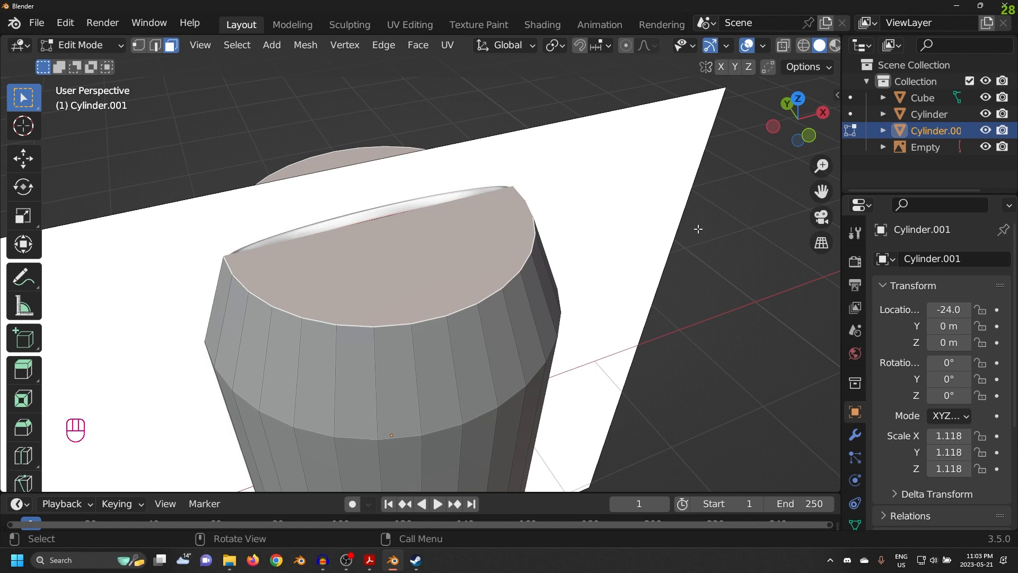
pyautogui.press('i')
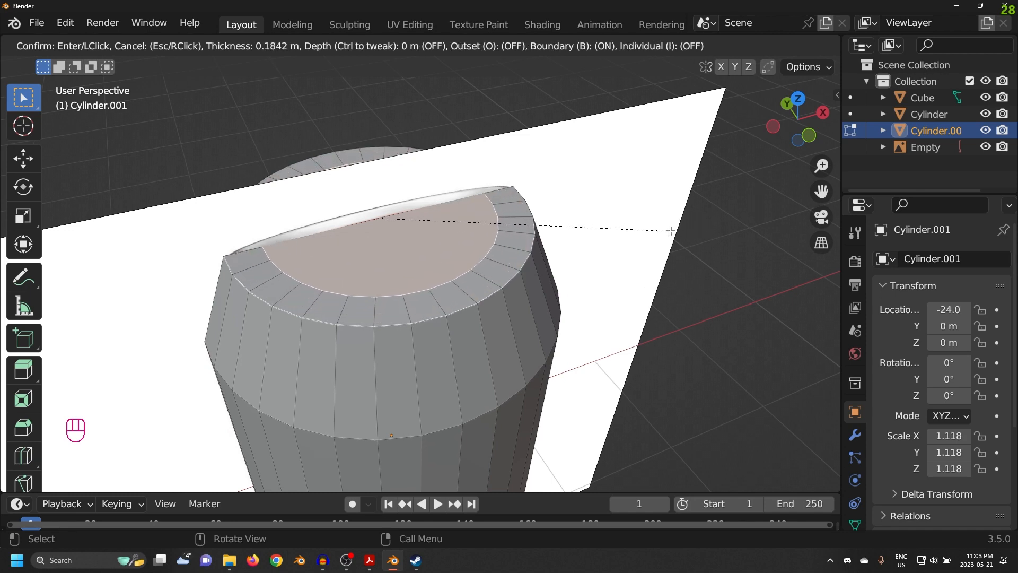
pyautogui.click(691, 224)
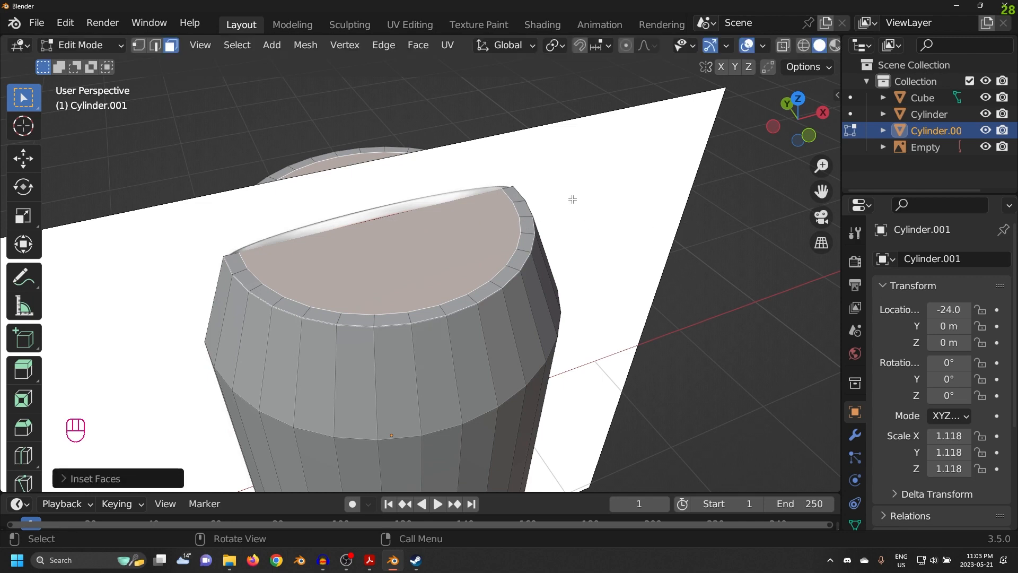
pyautogui.moveTo(573, 199)
pyautogui.mouseDown(button='middle')
pyautogui.moveTo(602, 175)
pyautogui.moveTo(663, 246)
pyautogui.moveTo(616, 200)
pyautogui.moveTo(586, 203)
pyautogui.mouseUp(button='middle')
# Step: Extrude the inset top face about 0.29 m down into the can to recess the lid
pyautogui.press('Tab')
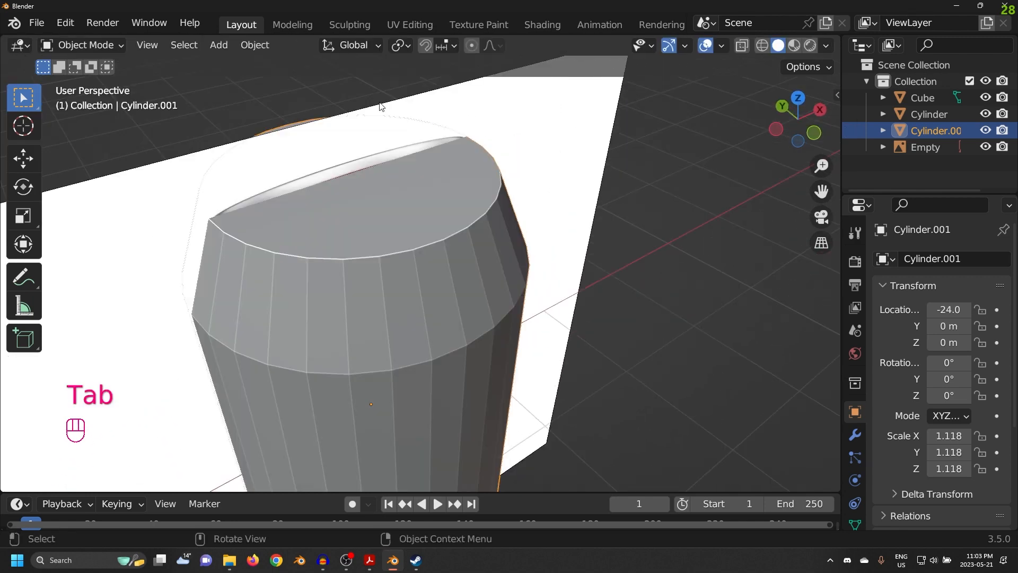
pyautogui.keyDown('shift'); pyautogui.moveTo(506, 211); pyautogui.dragTo(610, 260, button='middle'); pyautogui.keyUp('shift')
pyautogui.press('Tab')
pyautogui.scroll(3, 648, 301)
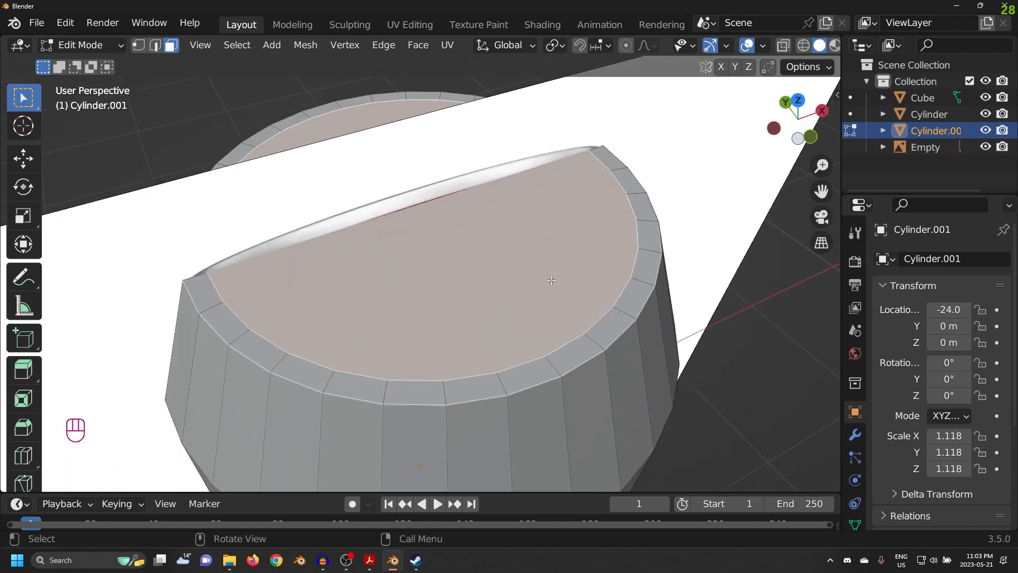
pyautogui.keyDown('shift'); pyautogui.moveTo(298, 299); pyautogui.dragTo(249, 273, button='middle'); pyautogui.keyUp('shift')
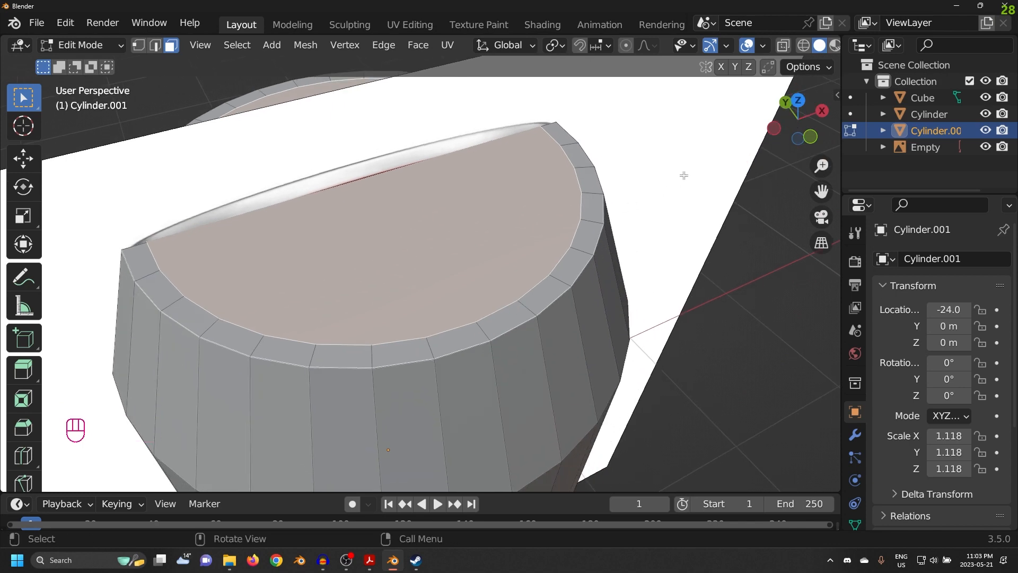
pyautogui.press('e')
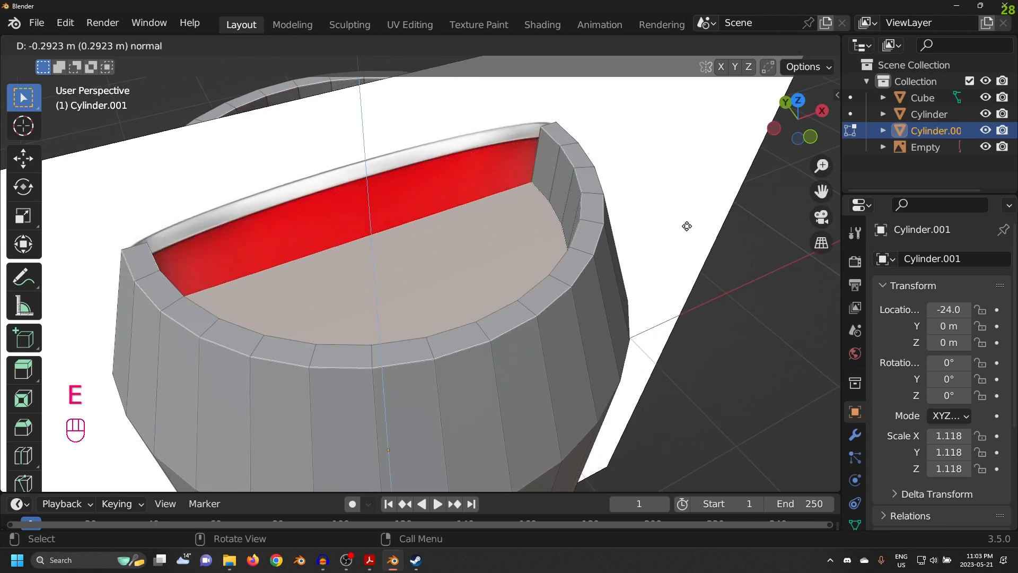
pyautogui.click(680, 225)
pyautogui.moveTo(680, 224); pyautogui.dragTo(712, 215, button='middle')
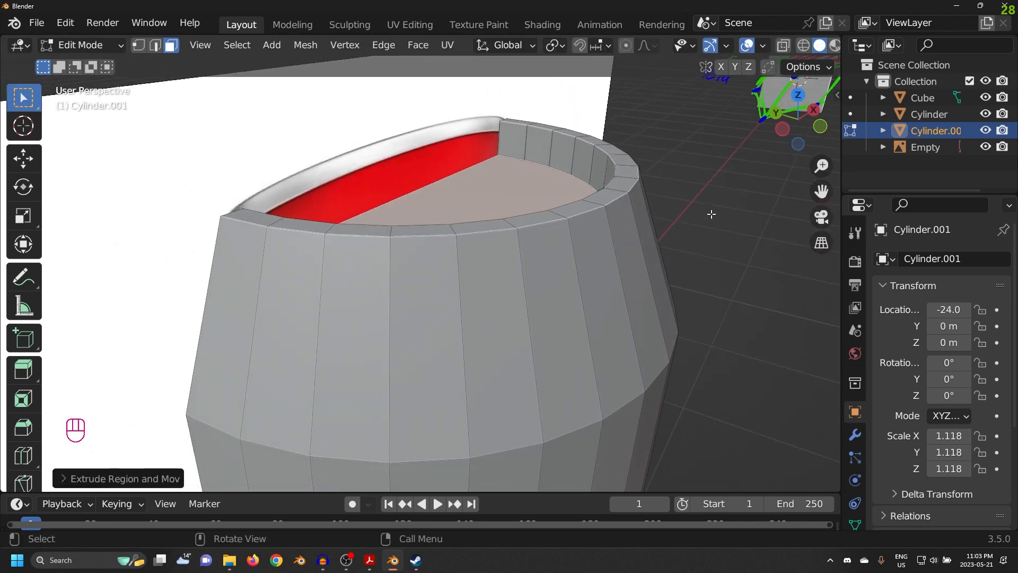
# Step: Select the can's bottom face in Edit Mode and inset it to form a narrow rim
pyautogui.press('Tab')
pyautogui.scroll(-5, 702, 225)
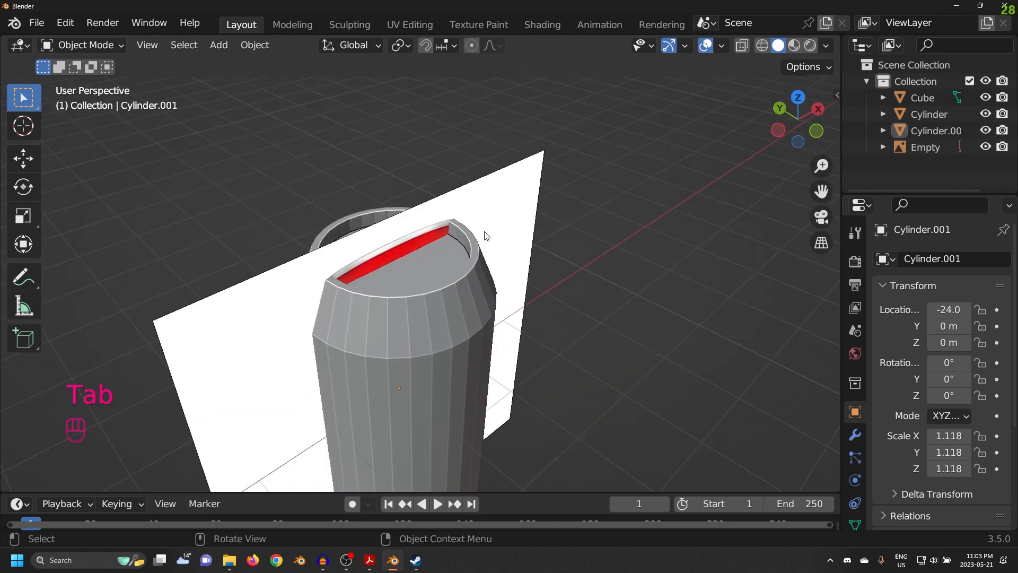
pyautogui.moveTo(342, 289); pyautogui.dragTo(283, 273, button='middle')
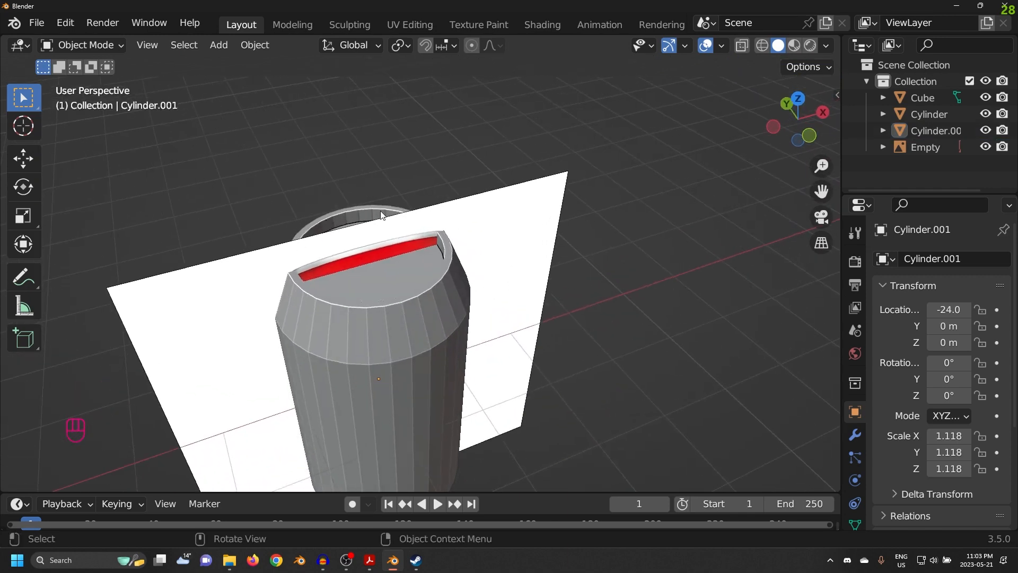
pyautogui.moveTo(394, 301); pyautogui.dragTo(495, 245, button='middle')
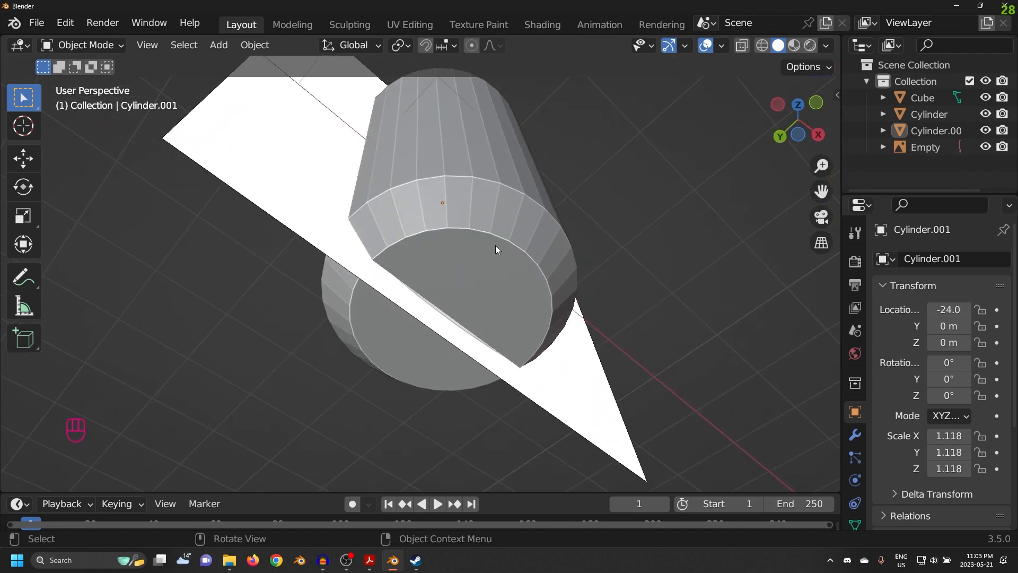
pyautogui.press('Tab')
pyautogui.click(455, 301)
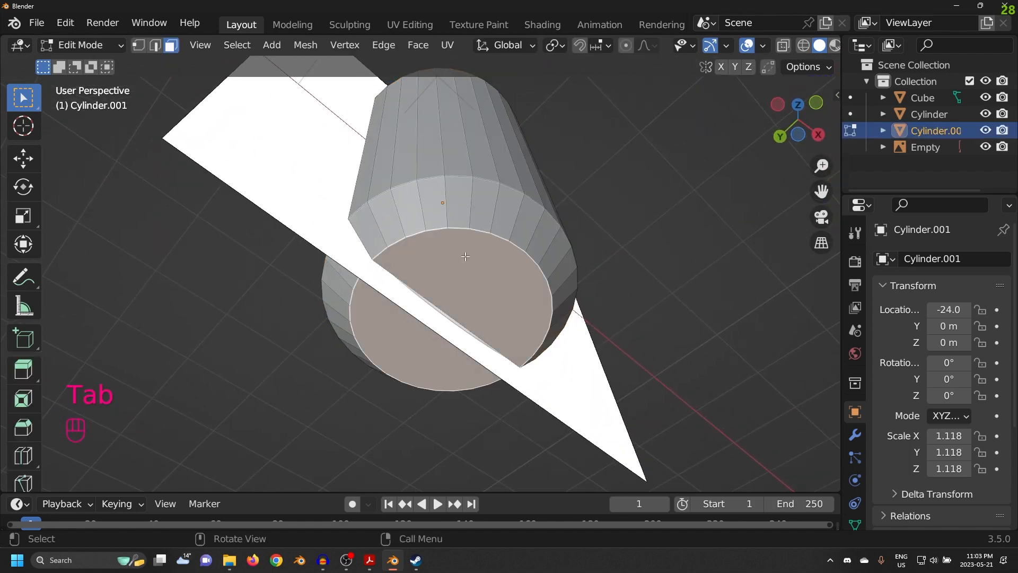
pyautogui.scroll(4, 578, 264)
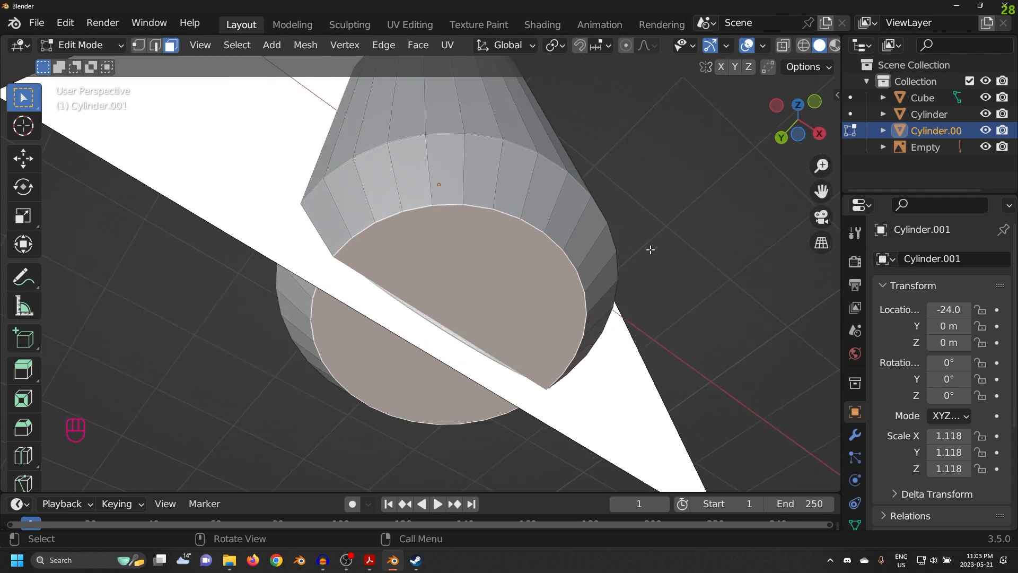
pyautogui.press('i')
pyautogui.click(670, 224)
# Step: Extrude the inset bottom face inward to recess the base, and return to Object Mode to check the can
pyautogui.moveTo(670, 225); pyautogui.dragTo(756, 187, button='middle')
pyautogui.press('e')
pyautogui.click(624, 246)
pyautogui.press('Tab')
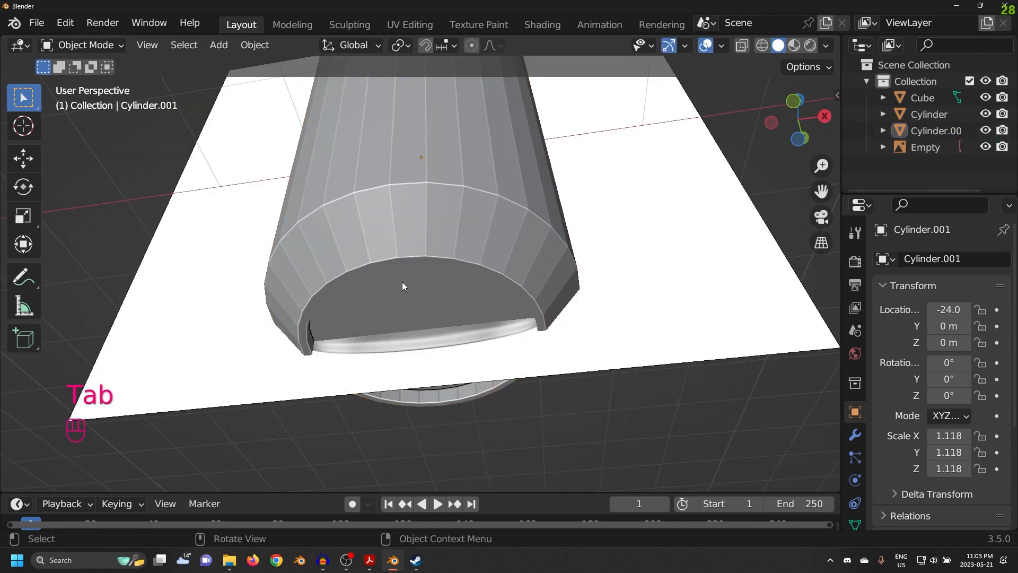
pyautogui.scroll(-5, 517, 298)
pyautogui.moveTo(492, 201); pyautogui.dragTo(493, 265, button='middle')
pyautogui.click(493, 268)
pyautogui.scroll(4, 494, 276)
pyautogui.keyDown('shift'); pyautogui.moveTo(497, 305); pyautogui.dragTo(497, 271, button='middle'); pyautogui.keyUp('shift')
# Step: Select one vertical wall face in Edit Mode and inset it by about 0.04 m
pyautogui.press('Tab')
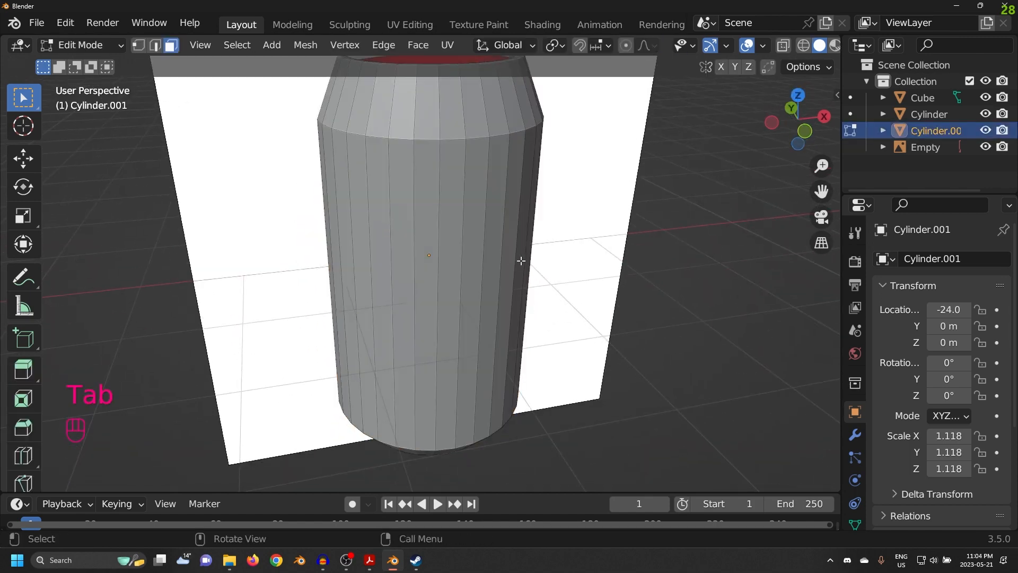
pyautogui.keyDown('shift'); pyautogui.moveTo(467, 225); pyautogui.dragTo(463, 244, button='middle'); pyautogui.keyUp('shift')
pyautogui.click(450, 202)
pyautogui.moveTo(479, 290); pyautogui.dragTo(552, 254, button='middle')
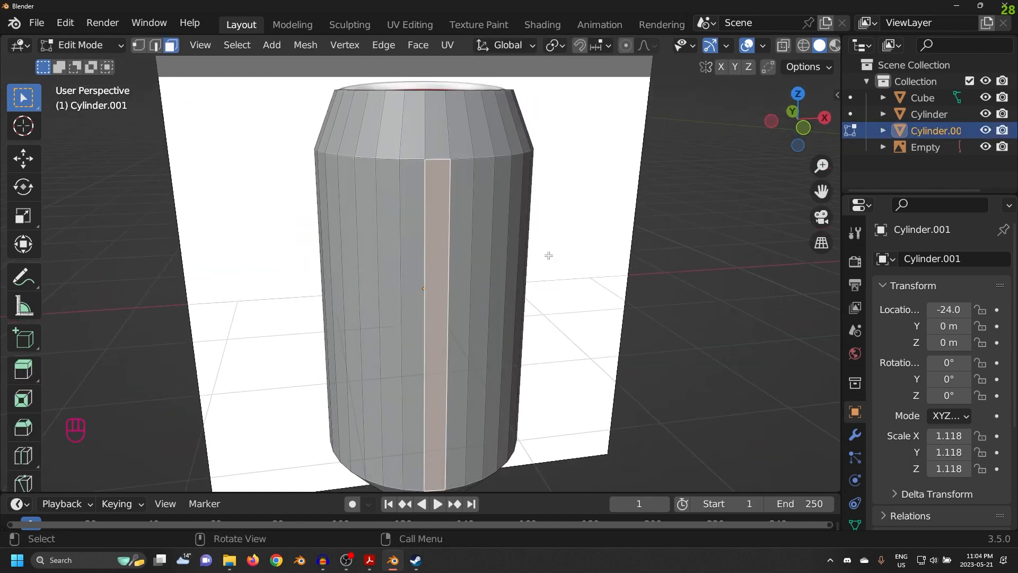
pyautogui.scroll(2, 552, 255)
pyautogui.press('i')
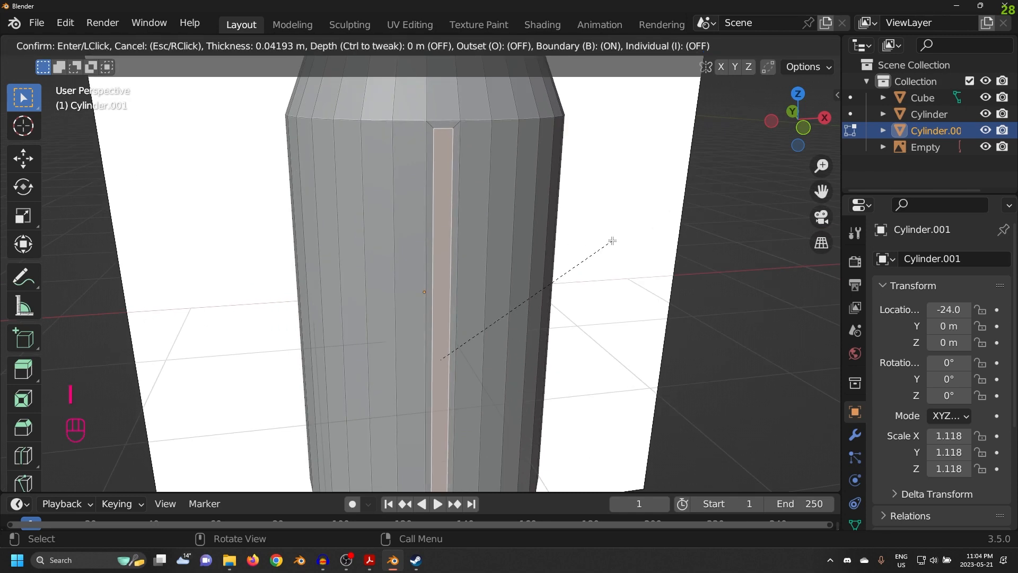
pyautogui.click(612, 241)
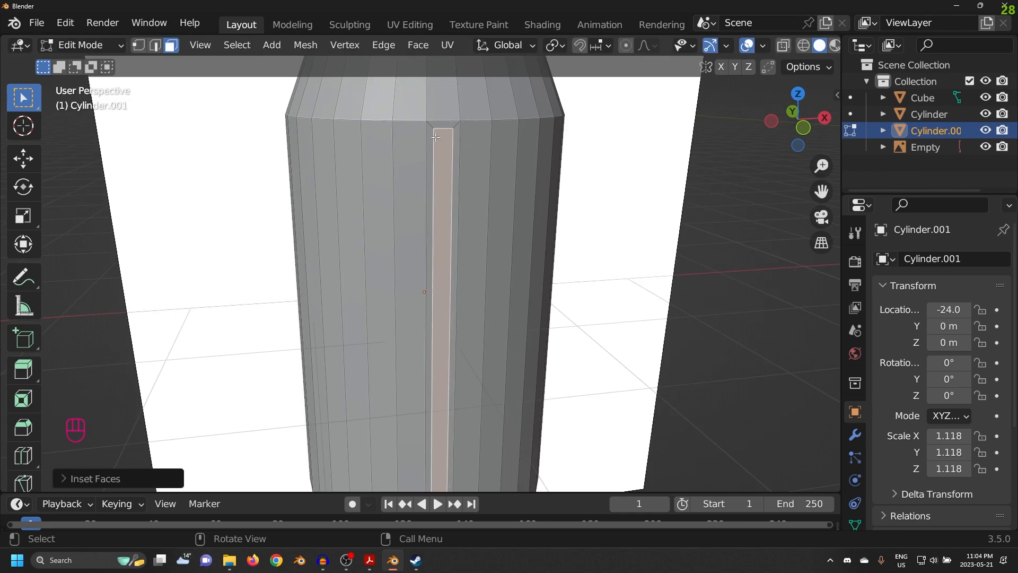
pyautogui.keyDown('shift'); pyautogui.moveTo(431, 380); pyautogui.dragTo(413, 193, button='middle'); pyautogui.keyUp('shift')
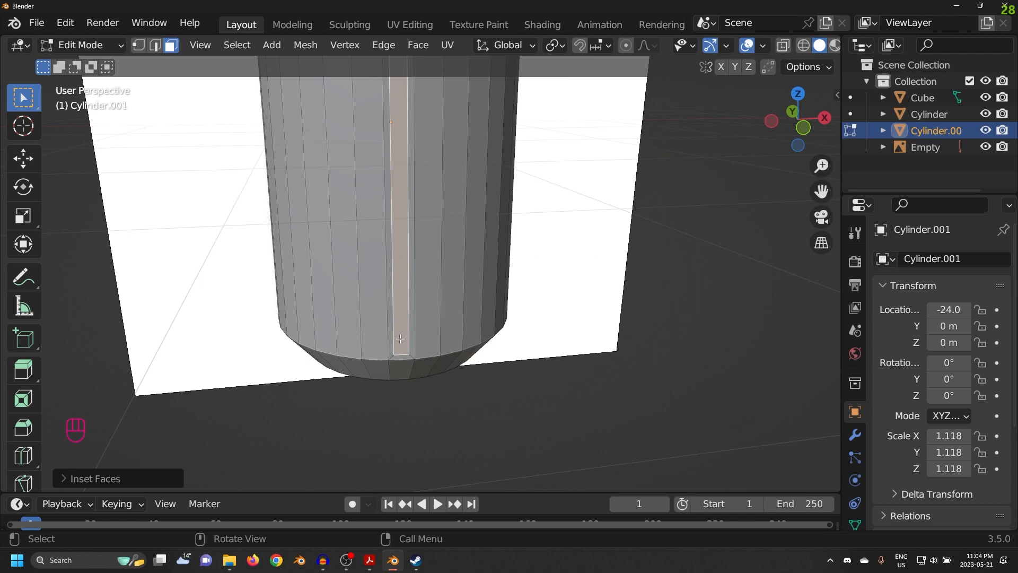
pyautogui.keyDown('shift'); pyautogui.scroll(5, 379, 259); pyautogui.keyUp('shift')
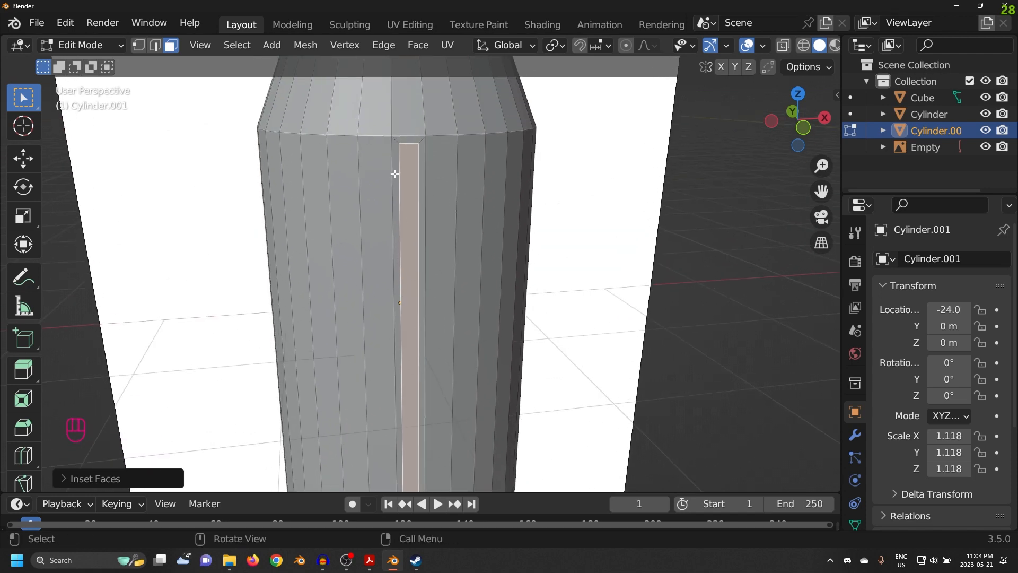
# Step: Try insetting the recessed top face toward its centre and undo the inset
pyautogui.moveTo(395, 173); pyautogui.dragTo(409, 235, button='middle')
pyautogui.scroll(2, 418, 246)
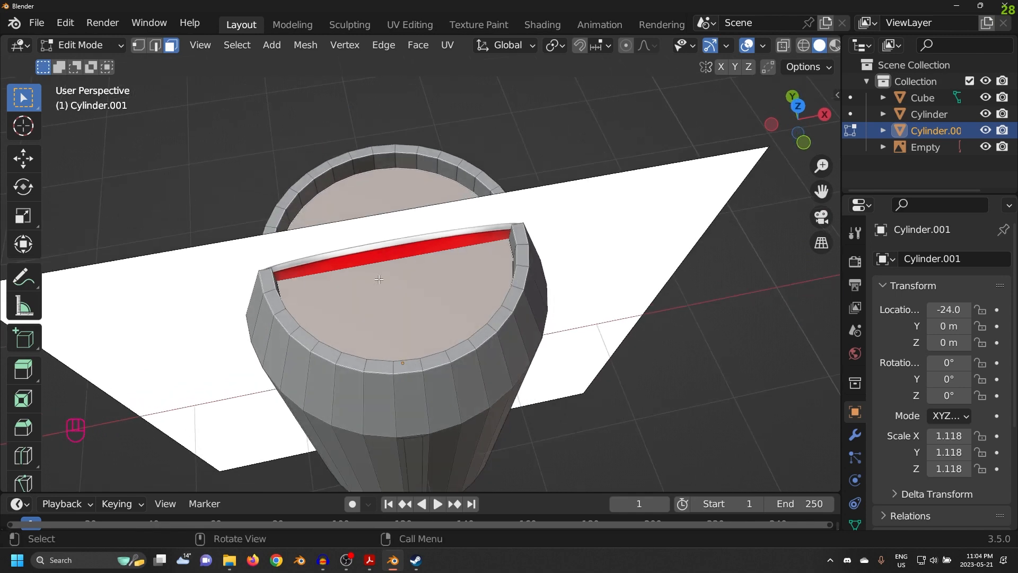
pyautogui.moveTo(379, 280); pyautogui.dragTo(616, 222, button='middle')
pyautogui.press('i')
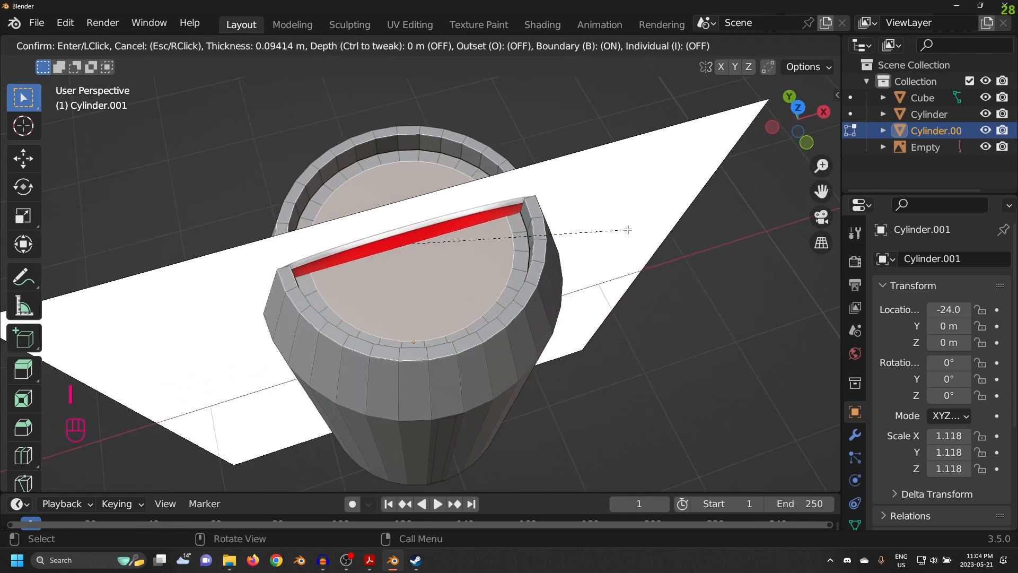
pyautogui.click(604, 220)
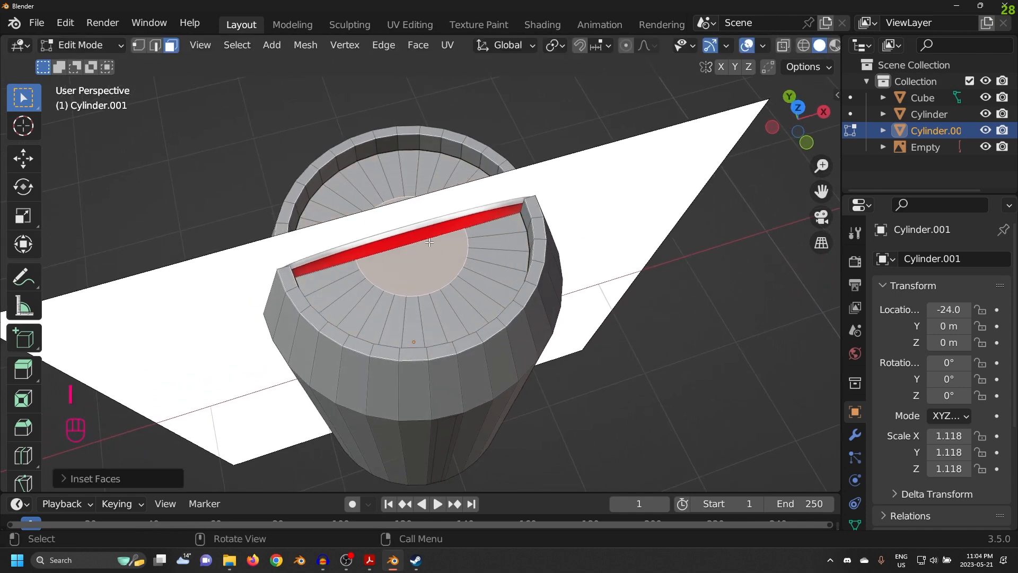
pyautogui.moveTo(456, 248); pyautogui.dragTo(463, 231, button='middle')
pyautogui.hotkey('ctrl', 'z')
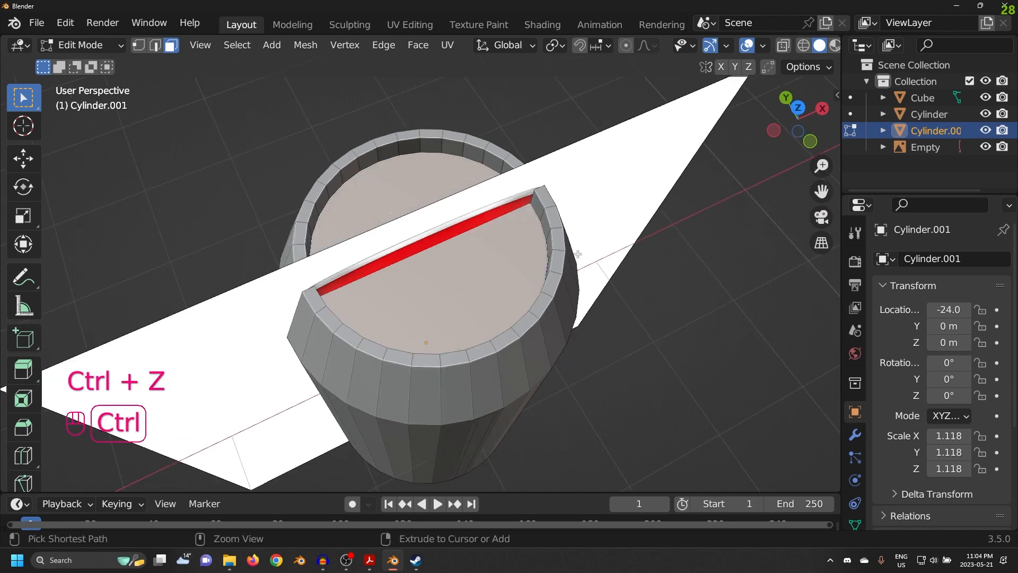
# Step: Undo the trial inset on the can's vertical wall face and return to Object Mode
pyautogui.moveTo(578, 255); pyautogui.dragTo(537, 198, button='middle')
pyautogui.hotkey('ctrl', 'z')
pyautogui.hotkey('ctrl', 'z')
pyautogui.moveTo(466, 240); pyautogui.dragTo(504, 248, button='middle')
pyautogui.scroll(-5, 504, 249)
pyautogui.press('Tab')
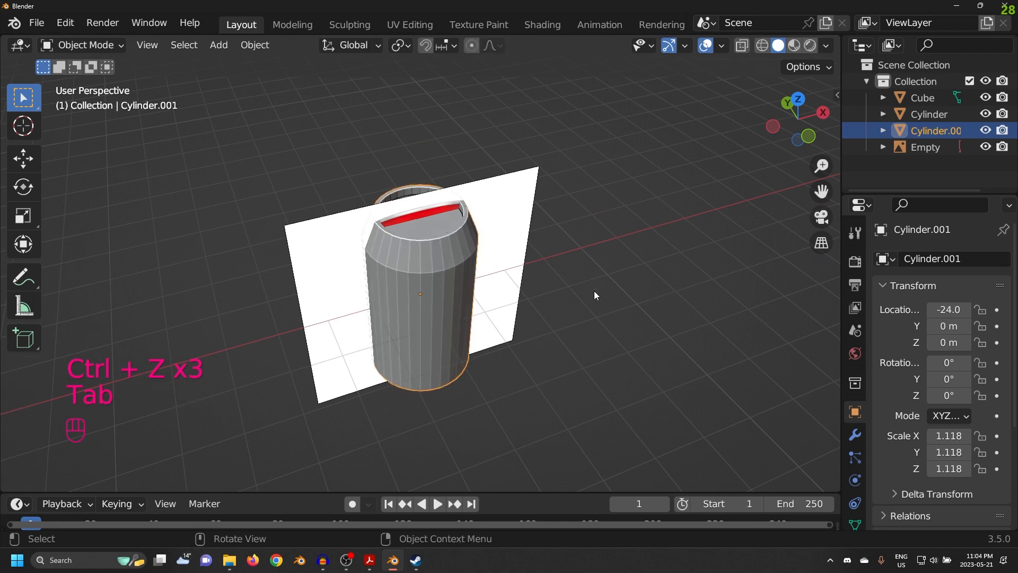
# Step: Move the Coca-Cola reference image along the X axis to about -28.3 m so it stands beside the can
pyautogui.moveTo(595, 293); pyautogui.dragTo(561, 278, button='middle')
pyautogui.scroll(4, 562, 276)
pyautogui.click(535, 228)
pyautogui.scroll(-4, 536, 228)
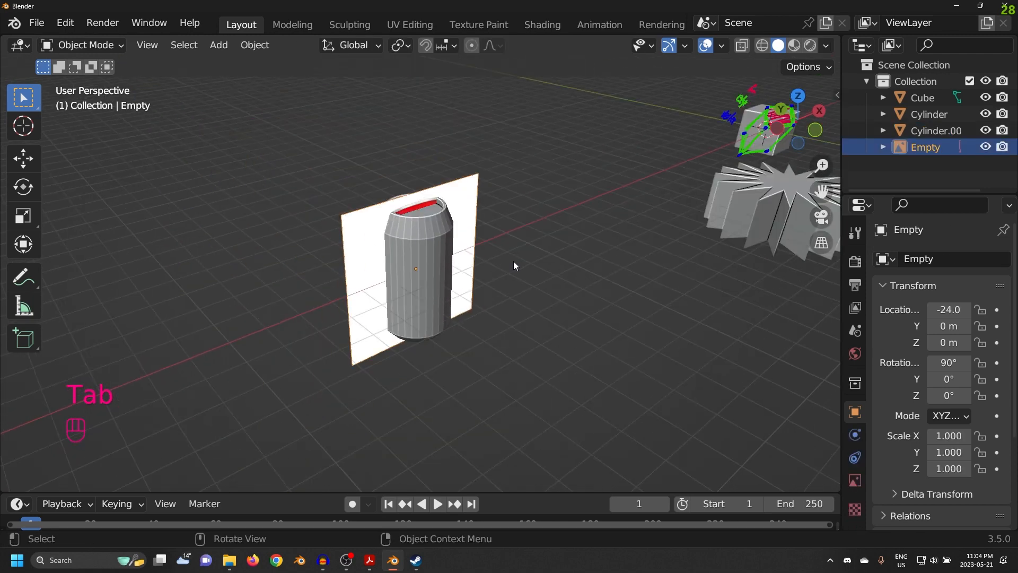
pyautogui.press('g')
pyautogui.press('x')
pyautogui.click(469, 237)
pyautogui.moveTo(469, 236); pyautogui.dragTo(465, 196, button='middle')
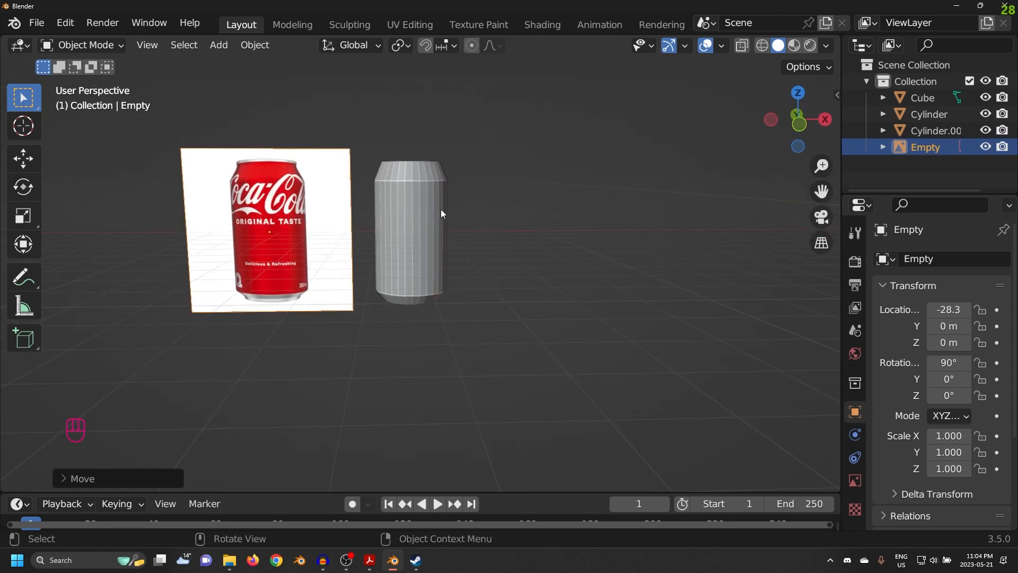
# Step: Examine the can's shoulder corner up close in front view and compare it with the reference image
pyautogui.press('KP_1')
pyautogui.scroll(2, 441, 209)
pyautogui.keyDown('shift'); pyautogui.moveTo(338, 171); pyautogui.dragTo(461, 279, button='middle'); pyautogui.keyUp('shift')
pyautogui.scroll(2, 453, 259)
pyautogui.keyDown('shift'); pyautogui.moveTo(423, 183); pyautogui.dragTo(521, 237, button='middle'); pyautogui.keyUp('shift')
pyautogui.keyDown('shift'); pyautogui.moveTo(567, 179); pyautogui.dragTo(554, 214, button='middle'); pyautogui.keyUp('shift')
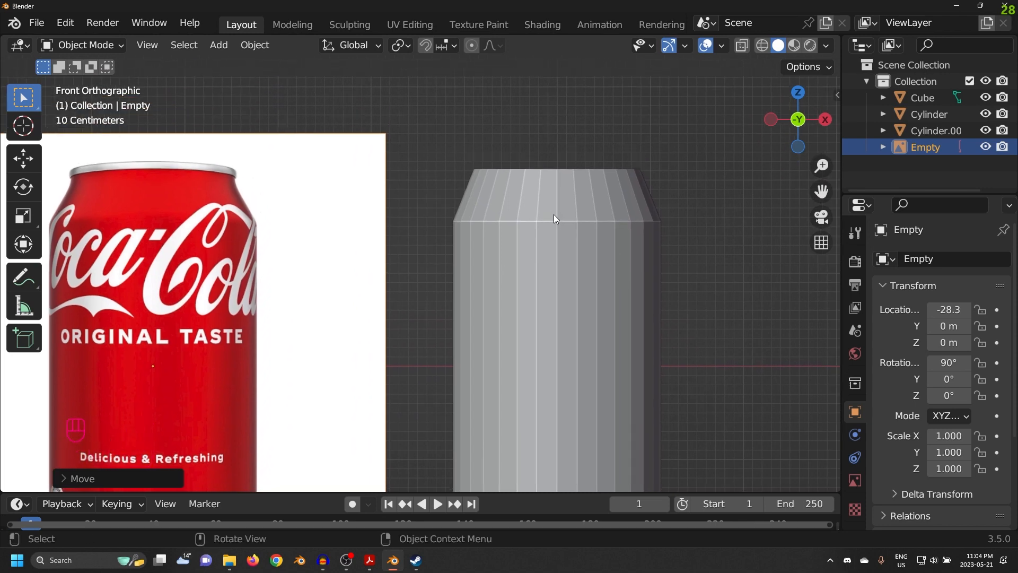
pyautogui.scroll(4, 527, 212)
pyautogui.keyDown('shift'); pyautogui.moveTo(571, 153); pyautogui.dragTo(409, 212, button='middle'); pyautogui.keyUp('shift')
pyautogui.scroll(3, 432, 204)
pyautogui.scroll(3, 415, 222)
pyautogui.scroll(6, 399, 224)
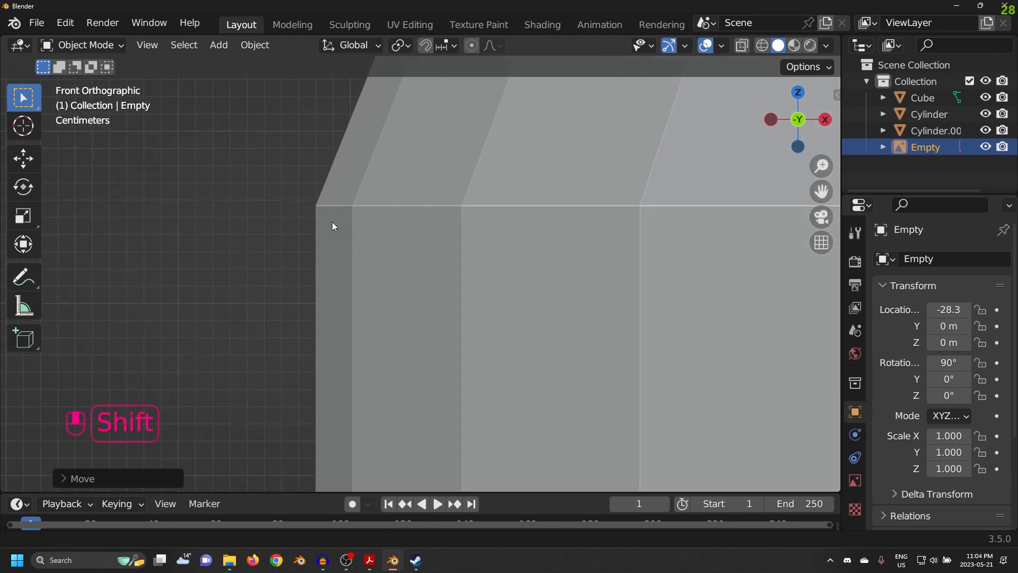
pyautogui.keyDown('shift'); pyautogui.moveTo(332, 222); pyautogui.dragTo(411, 250, button='middle'); pyautogui.keyUp('shift')
pyautogui.scroll(6, 405, 238)
pyautogui.keyDown('shift'); pyautogui.moveTo(405, 138); pyautogui.dragTo(413, 208, button='middle'); pyautogui.keyUp('shift')
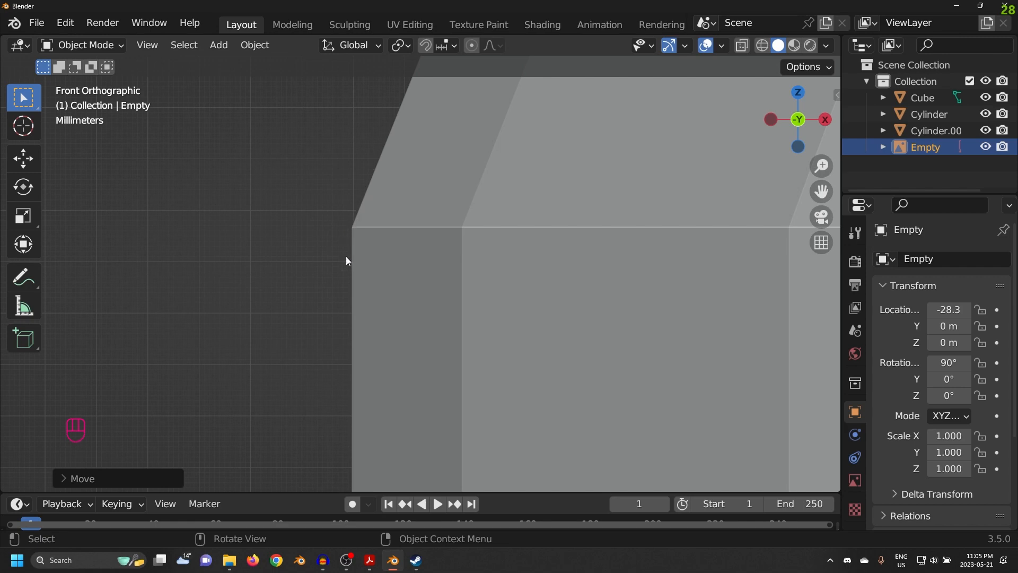
pyautogui.scroll(-4, 344, 332)
pyautogui.scroll(-8, 573, 310)
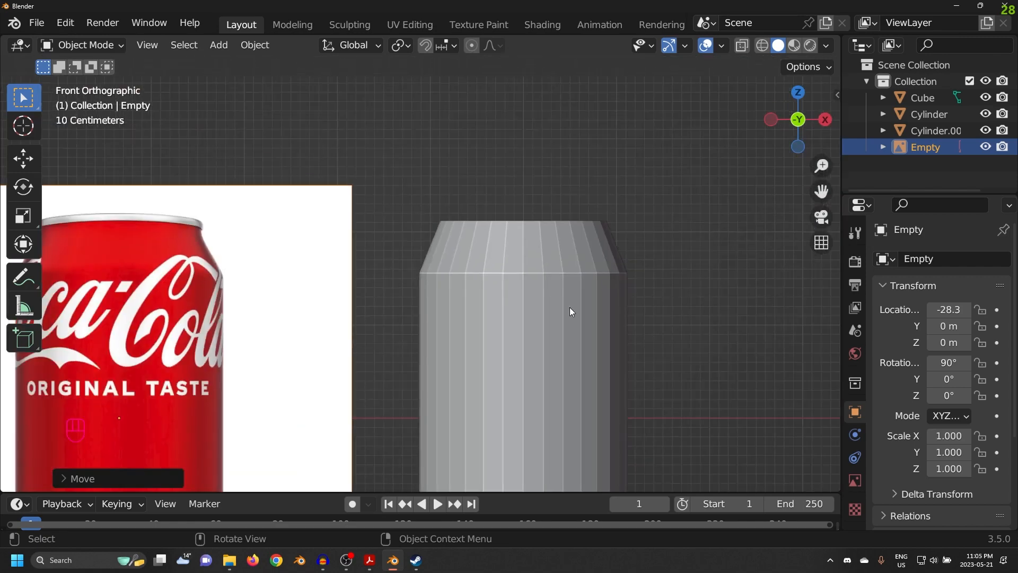
# Step: Open the can in Edit Mode and switch to edge selection
pyautogui.moveTo(569, 307); pyautogui.dragTo(498, 227, button='middle')
pyautogui.click(536, 278)
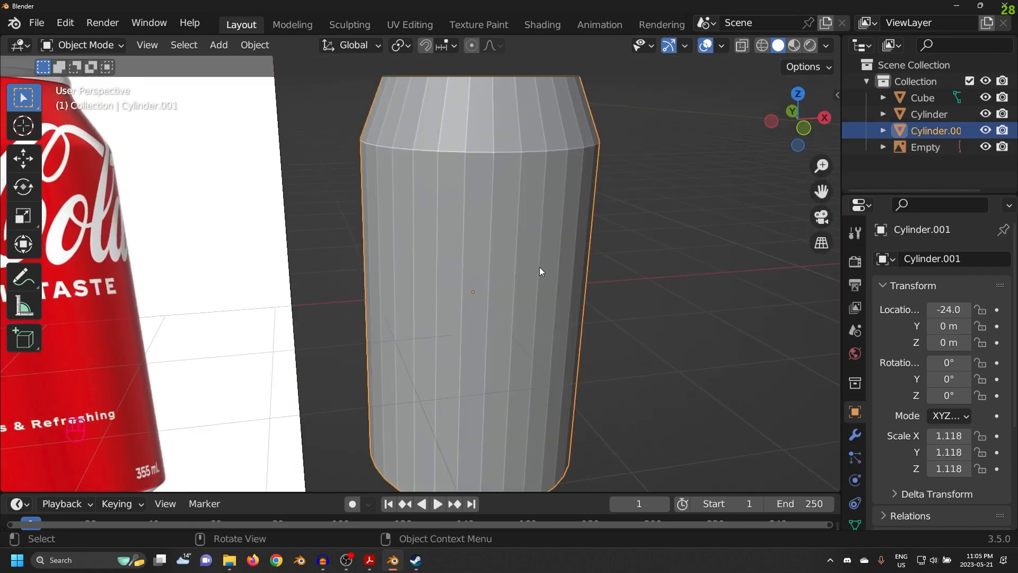
pyautogui.press('Tab')
pyautogui.moveTo(609, 205); pyautogui.dragTo(591, 233, button='middle')
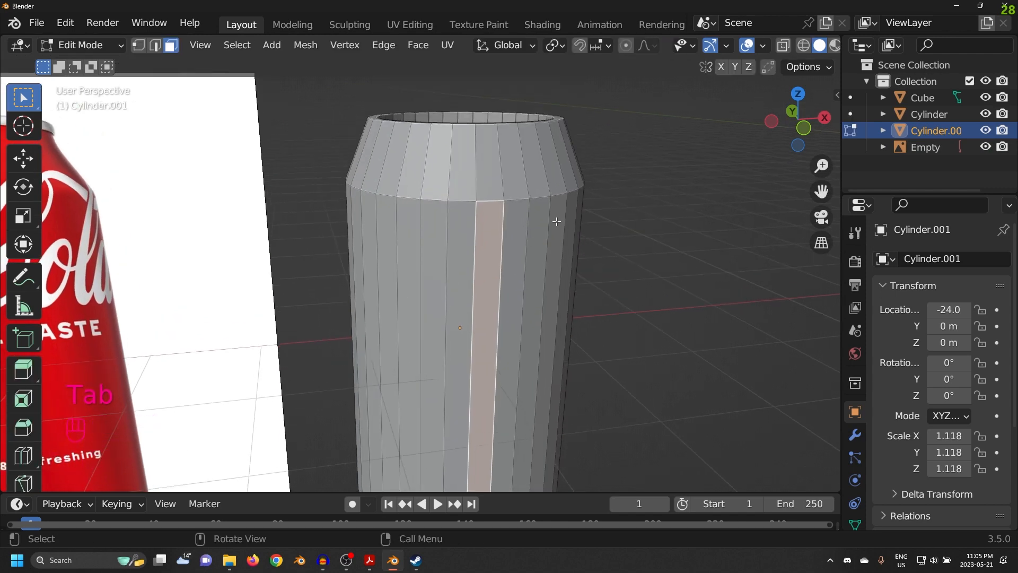
pyautogui.click(158, 45)
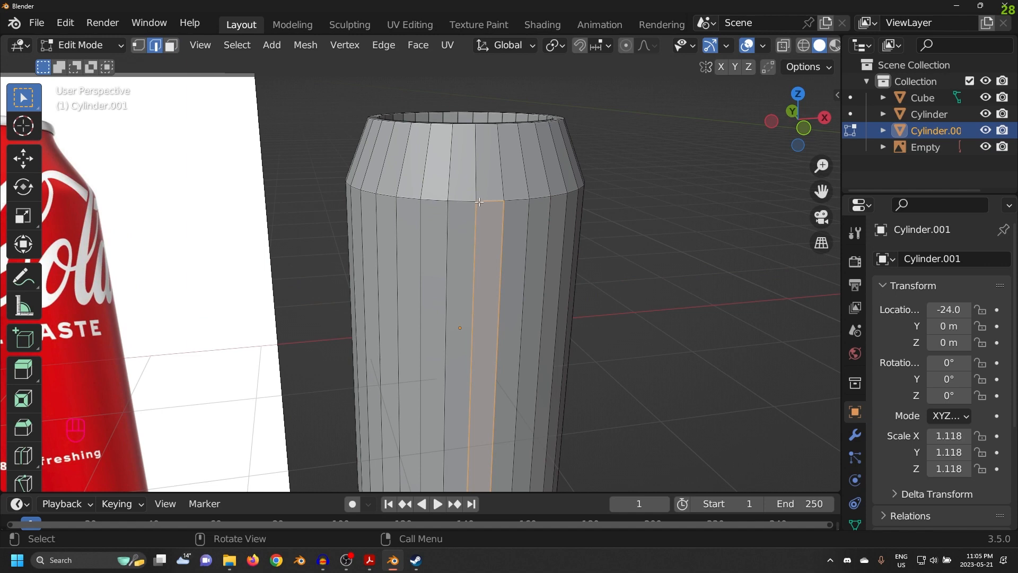
pyautogui.scroll(3, 577, 204)
# Step: Try selecting the shoulder edges of the can one at a time
pyautogui.click(408, 174)
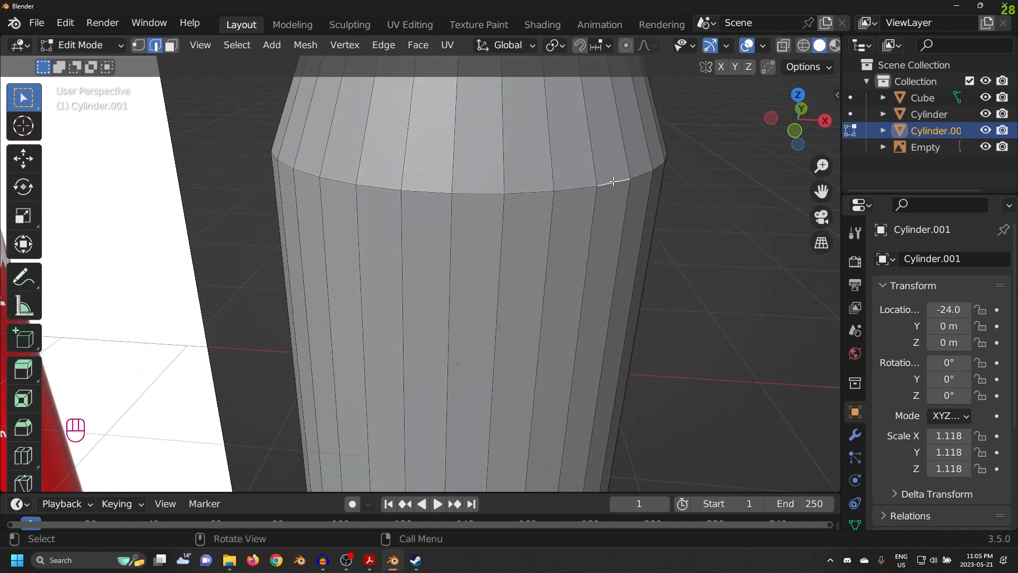
pyautogui.moveTo(406, 222); pyautogui.dragTo(415, 218, button='middle')
pyautogui.keyDown('shift'); pyautogui.moveTo(559, 193); pyautogui.dragTo(481, 255, button='middle'); pyautogui.keyUp('shift')
pyautogui.moveTo(482, 256); pyautogui.dragTo(395, 276, button='middle')
pyautogui.keyDown('shift'); pyautogui.click(422, 244); pyautogui.keyUp('shift')
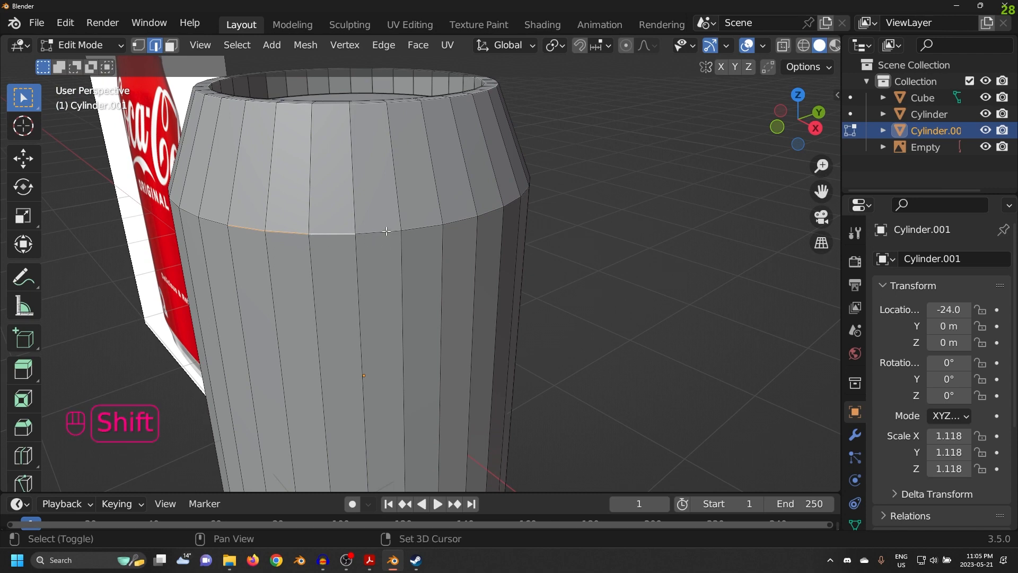
pyautogui.keyDown('shift'); pyautogui.click(420, 229); pyautogui.keyUp('shift')
pyautogui.keyDown('shift'); pyautogui.click(461, 219); pyautogui.keyUp('shift')
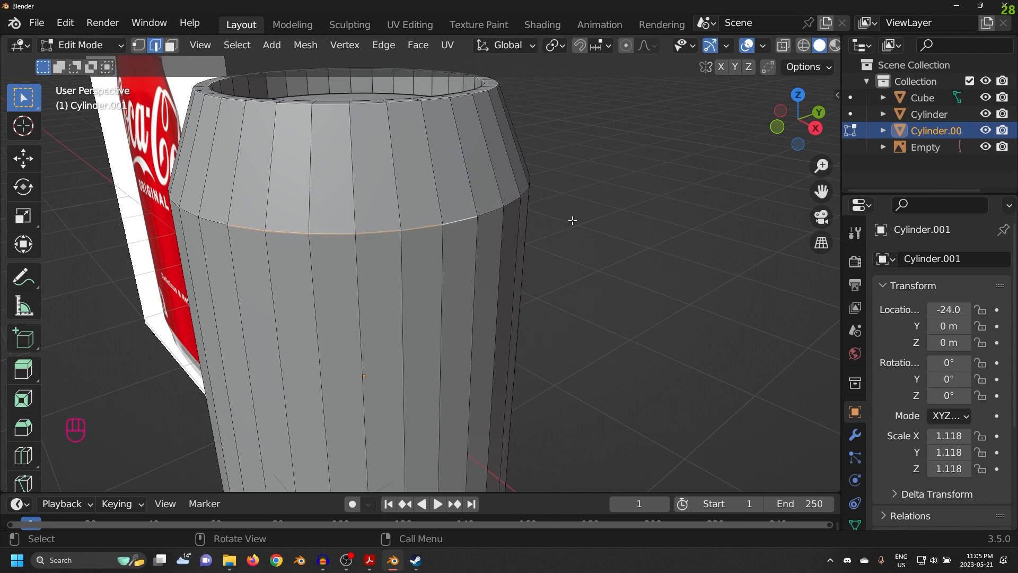
pyautogui.moveTo(572, 220); pyautogui.dragTo(617, 230, button='middle')
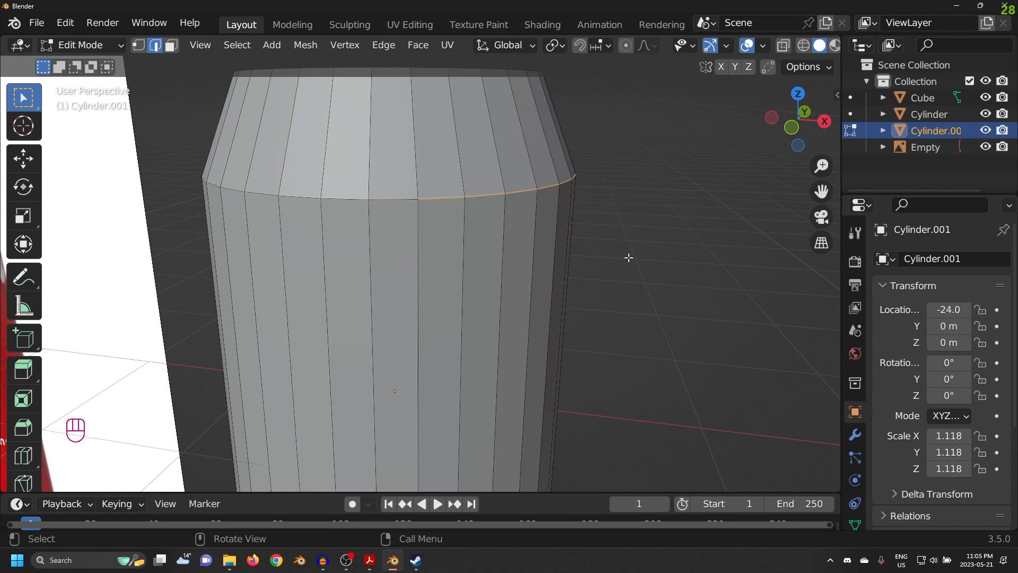
# Step: Bevel the can's whole upper shoulder edge loop with 4 segments and a width of about 0.06 m, then return to Object Mode
pyautogui.keyDown('alt'); pyautogui.click(390, 198); pyautogui.keyUp('alt')
pyautogui.keyDown('alt'); pyautogui.moveTo(390, 198); pyautogui.dragTo(336, 210, button='middle'); pyautogui.keyUp('alt')
pyautogui.scroll(3, 336, 210)
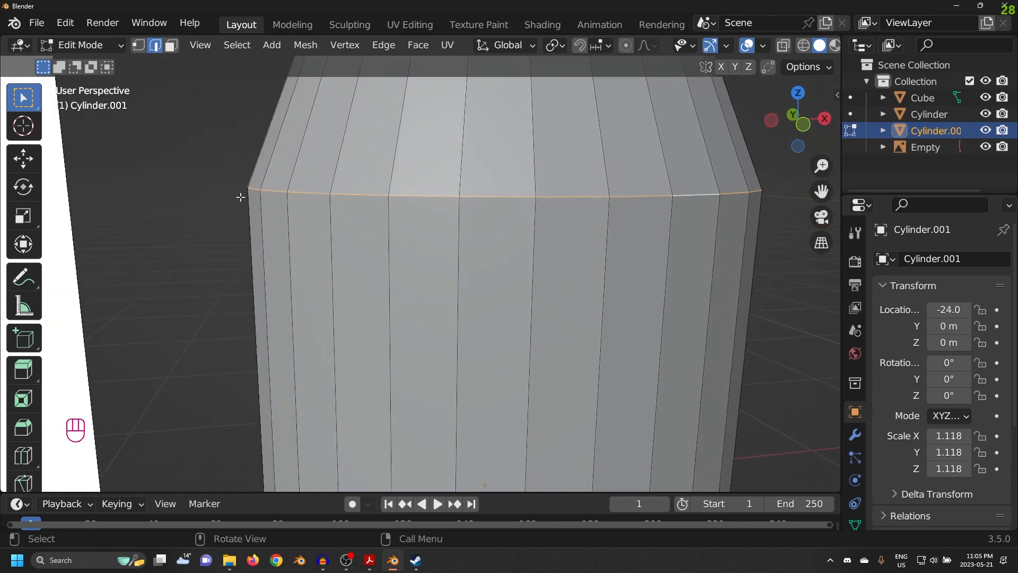
pyautogui.keyDown('shift'); pyautogui.moveTo(264, 209); pyautogui.dragTo(302, 177, button='middle'); pyautogui.keyUp('shift')
pyautogui.keyDown('shift'); pyautogui.moveTo(417, 181); pyautogui.dragTo(380, 189, button='middle'); pyautogui.keyUp('shift')
pyautogui.hotkey('ctrl', 'b')
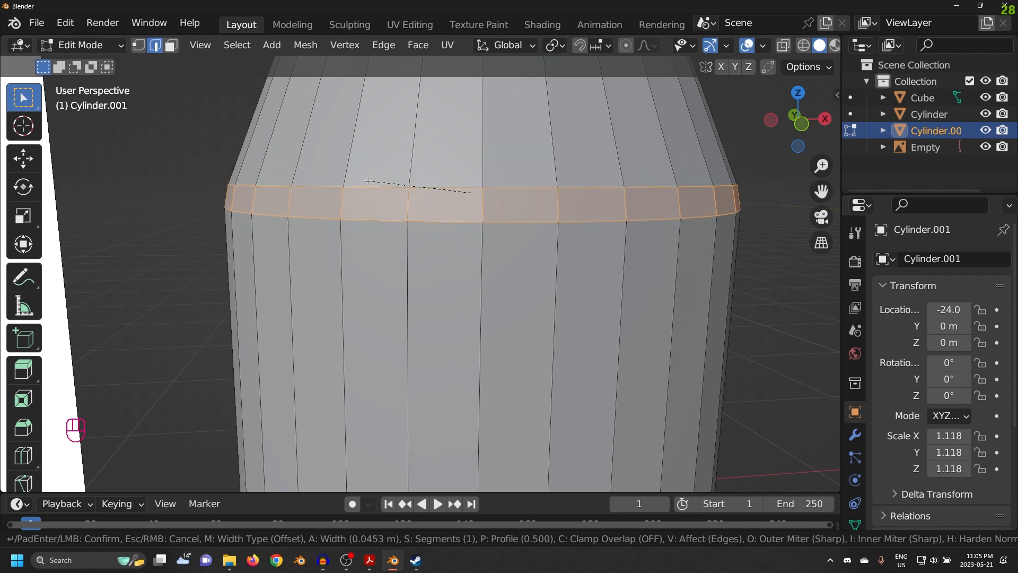
pyautogui.scroll(3, 368, 181)
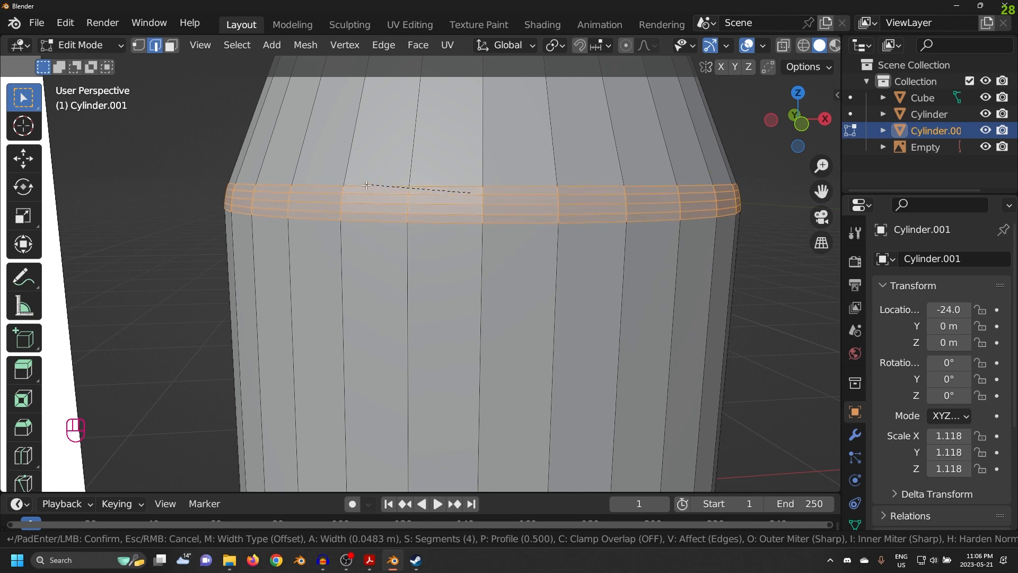
pyautogui.scroll(16, 366, 186)
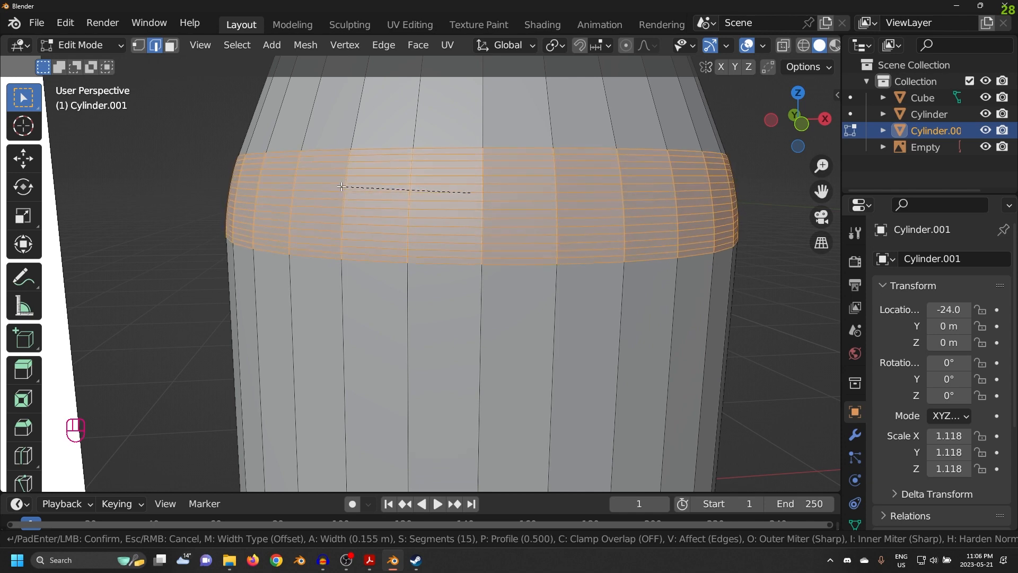
pyautogui.scroll(16, 339, 184)
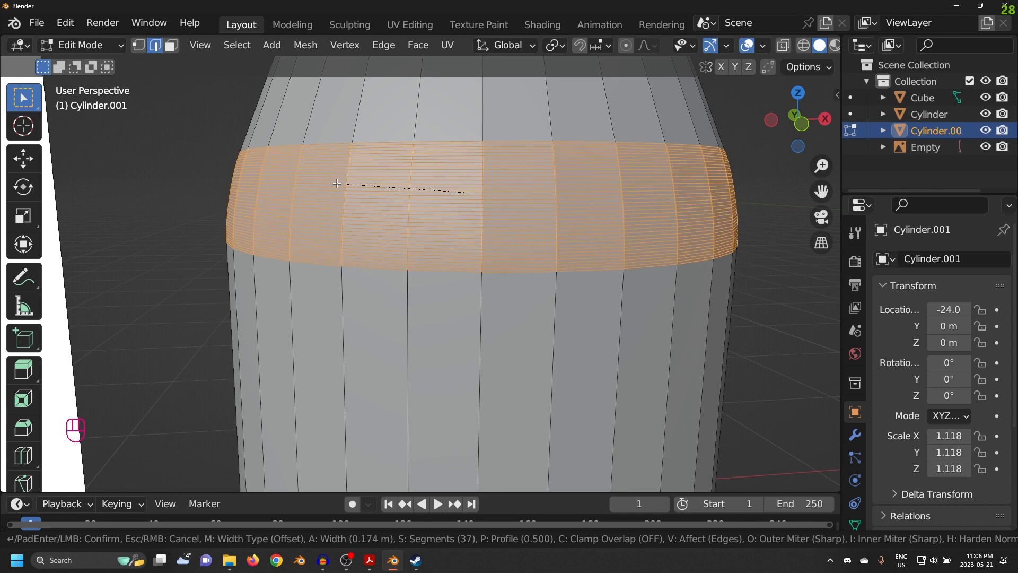
pyautogui.scroll(5, 345, 183)
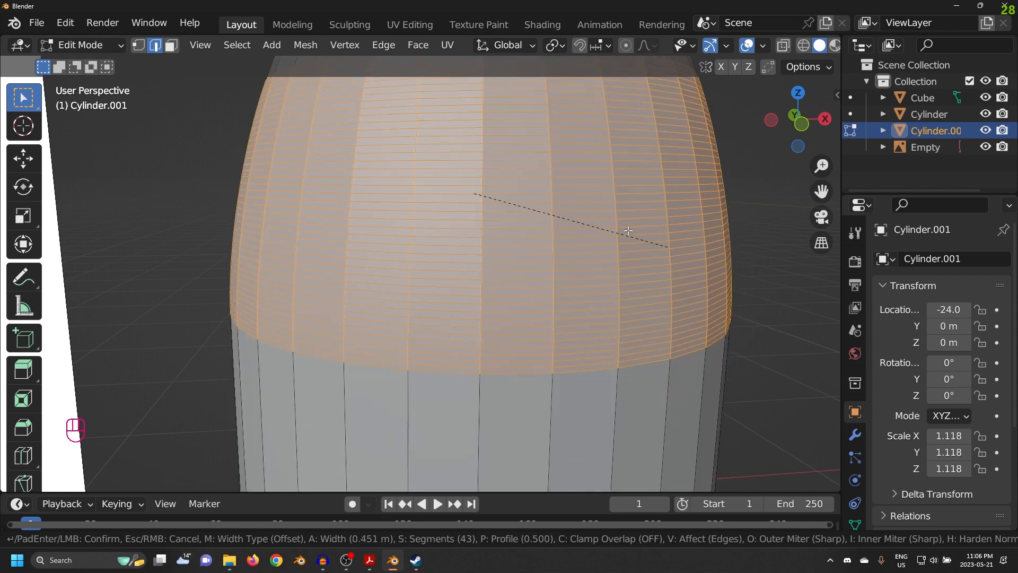
pyautogui.scroll(-8, 583, 198)
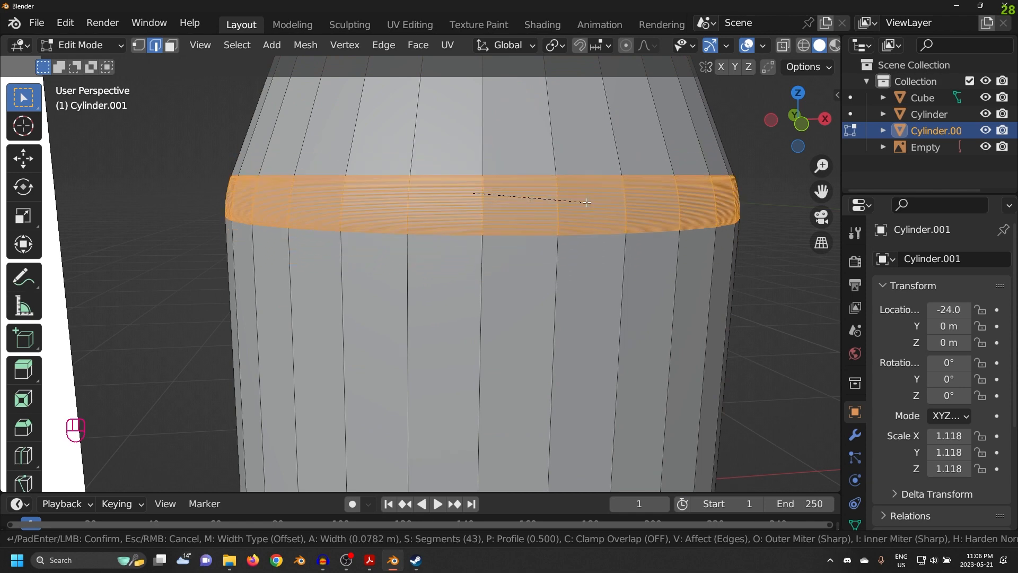
pyautogui.scroll(-20, 594, 199)
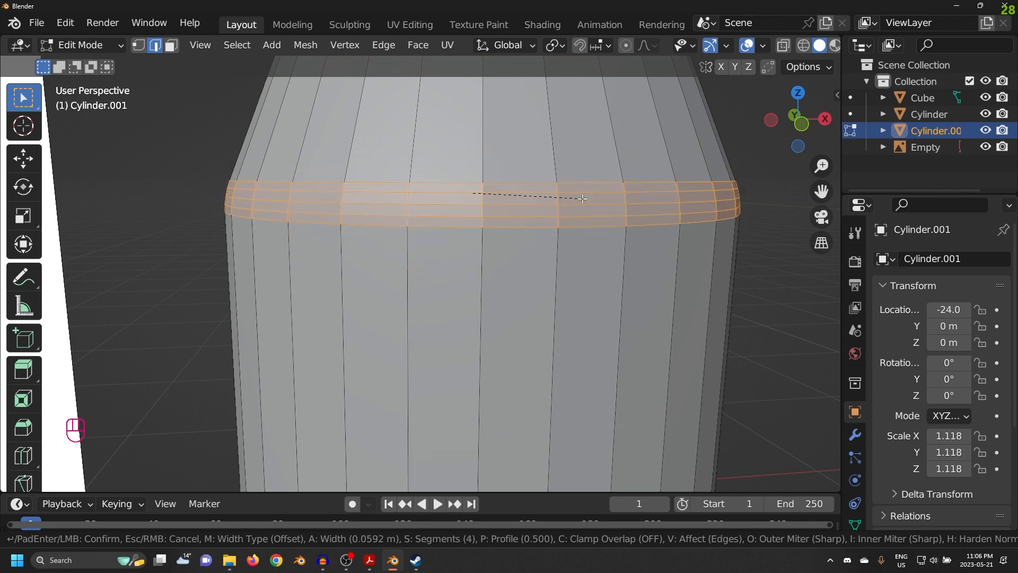
pyautogui.click(584, 190)
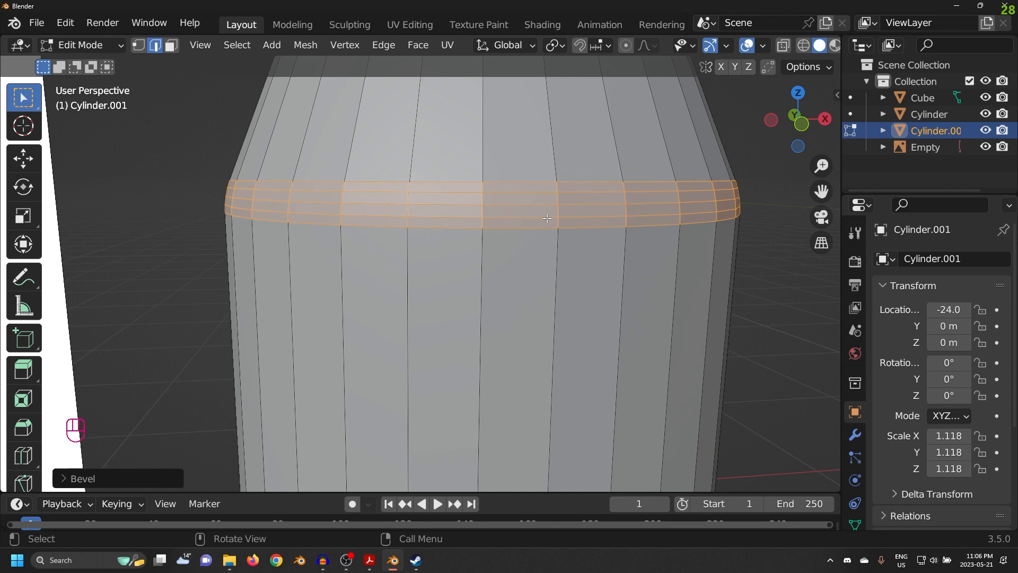
pyautogui.scroll(-5, 547, 218)
pyautogui.press('Tab')
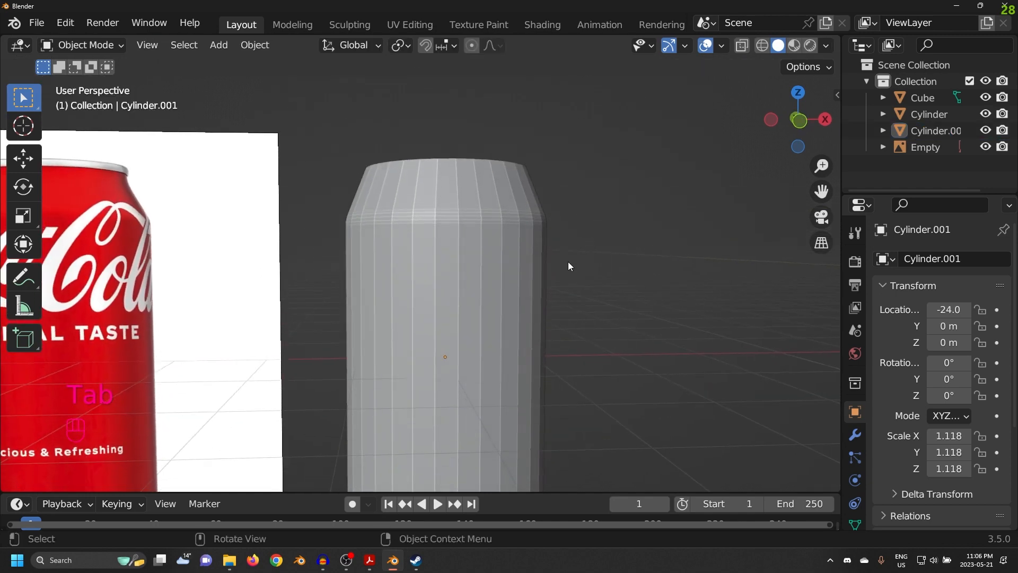
# Step: Bevel the edge loop where the can's wall meets the lower taper with 4 segments, about 0.036 m wide, and return to Object Mode
pyautogui.press('KP_1')
pyautogui.scroll(6, 409, 186)
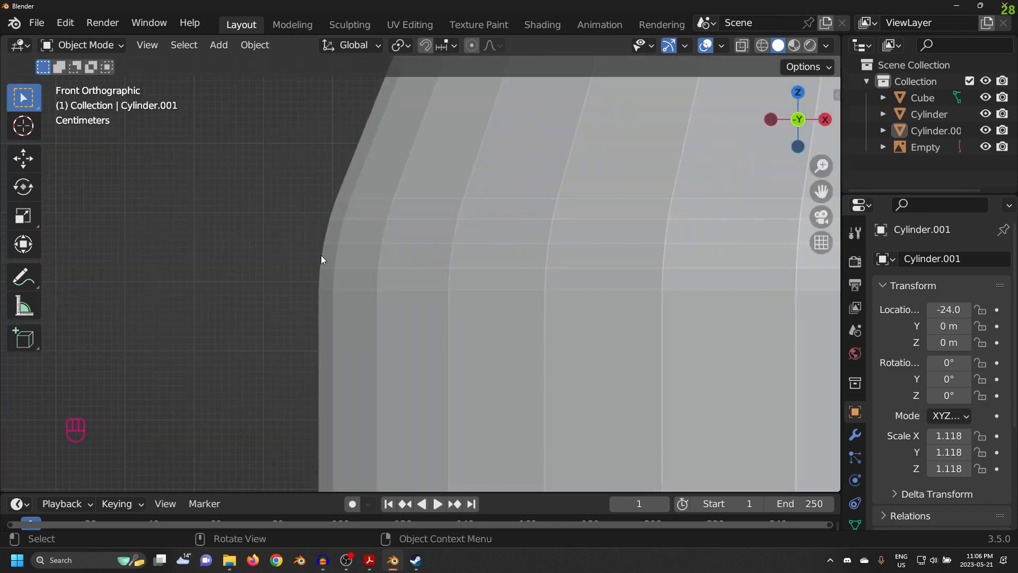
pyautogui.scroll(-6, 419, 260)
pyautogui.click(452, 285)
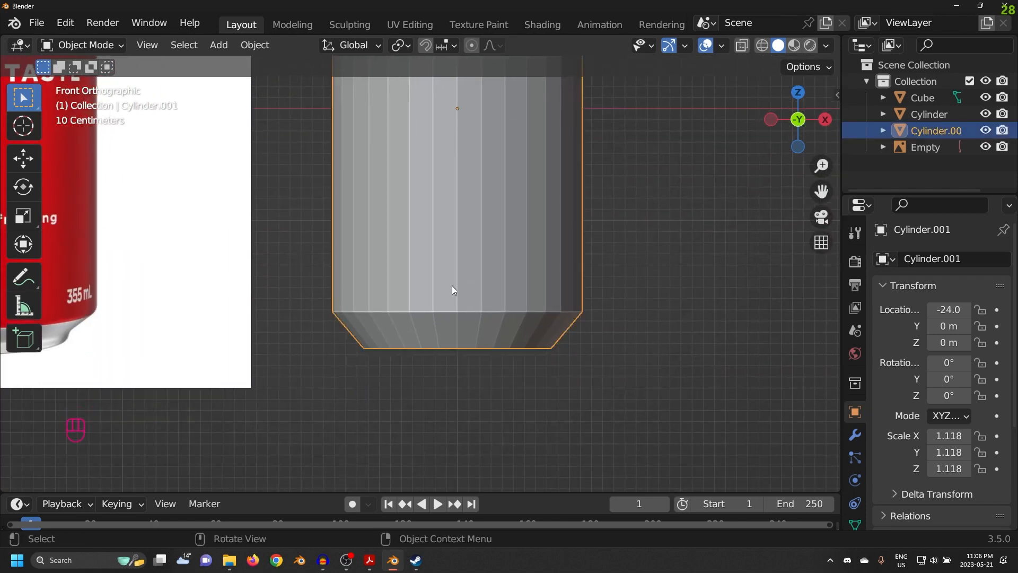
pyautogui.scroll(5, 435, 329)
pyautogui.press('Tab')
pyautogui.keyDown('shift'); pyautogui.moveTo(371, 306); pyautogui.dragTo(377, 293, button='middle'); pyautogui.keyUp('shift')
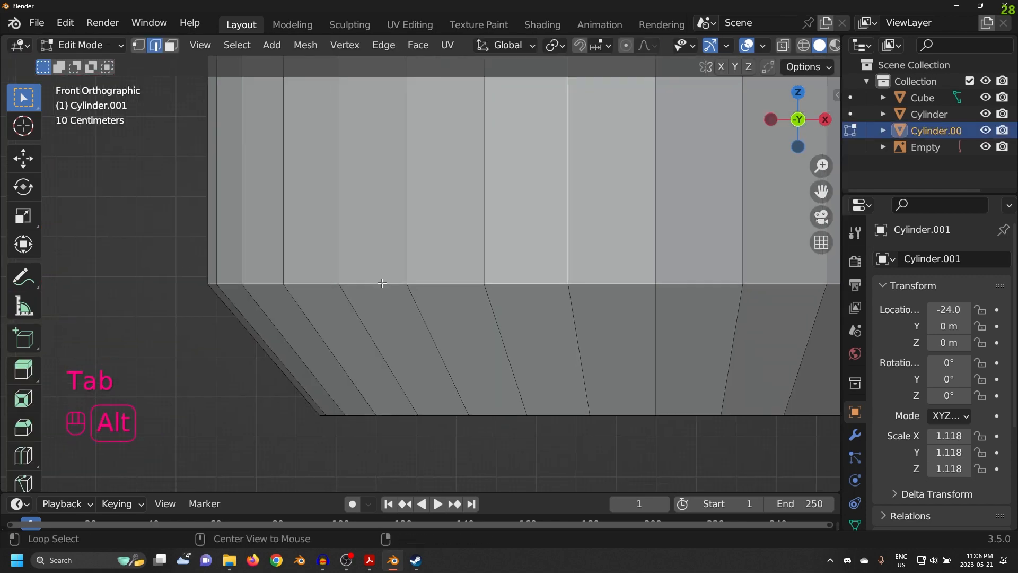
pyautogui.keyDown('alt'); pyautogui.click(378, 283); pyautogui.keyUp('alt')
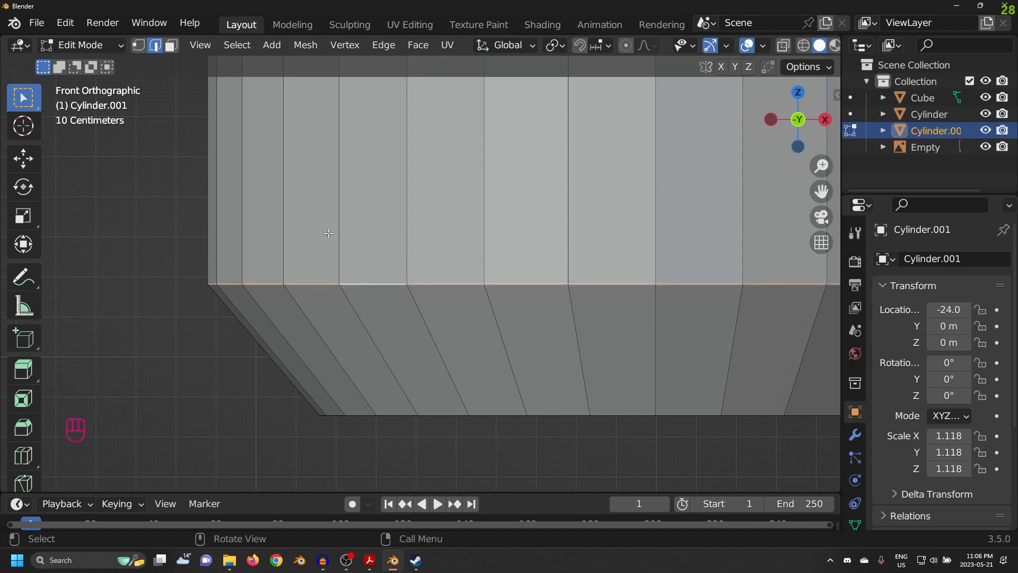
pyautogui.hotkey('ctrl', 'b')
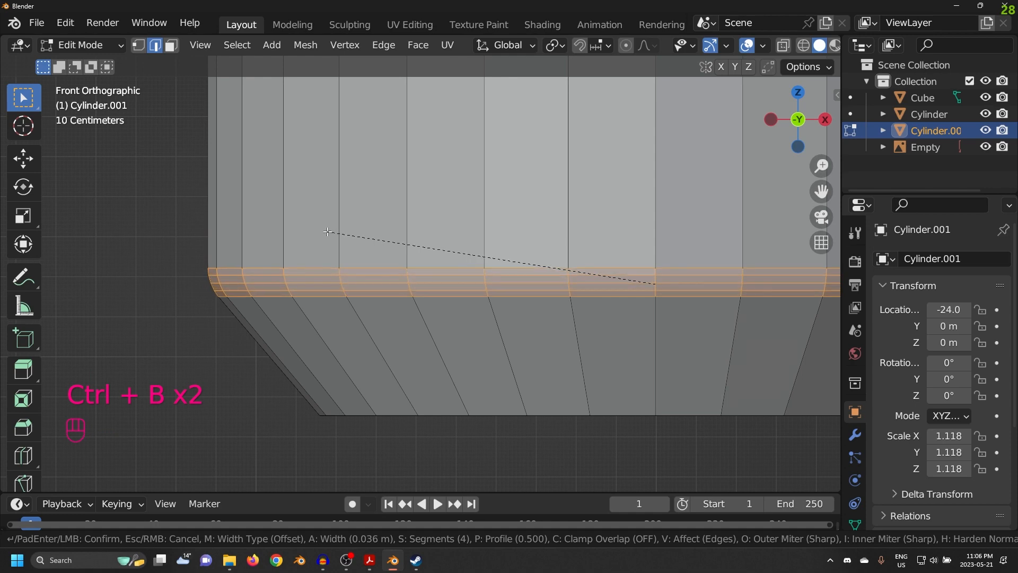
pyautogui.click(327, 232)
pyautogui.press('Tab')
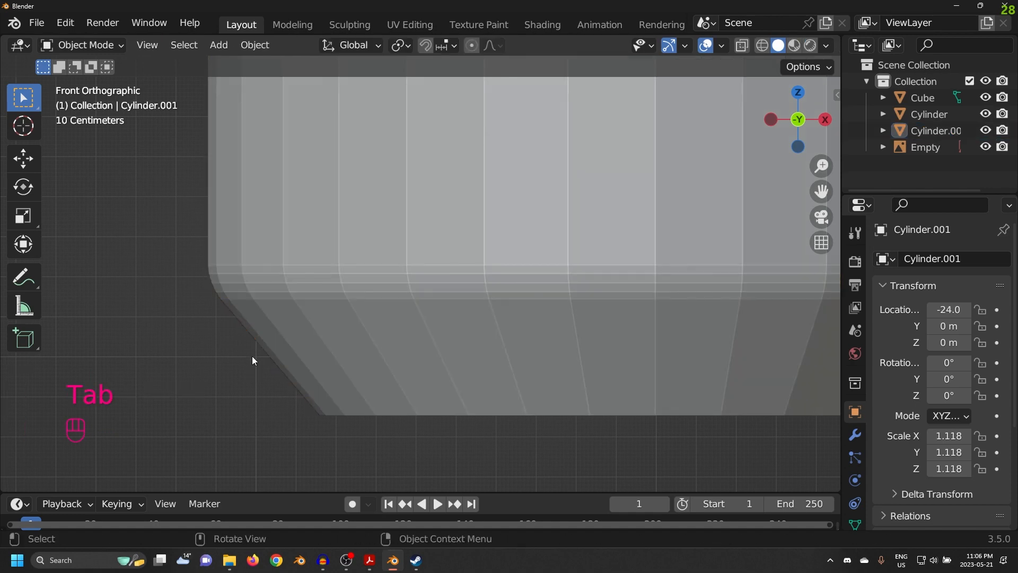
# Step: Open the can in Edit Mode and select the outer edge loop of its top rim
pyautogui.scroll(-3, 547, 224)
pyautogui.keyDown('shift'); pyautogui.moveTo(551, 193); pyautogui.dragTo(533, 346, button='middle'); pyautogui.keyUp('shift')
pyautogui.keyDown('shift'); pyautogui.moveTo(536, 234); pyautogui.dragTo(525, 372, button='middle'); pyautogui.keyUp('shift')
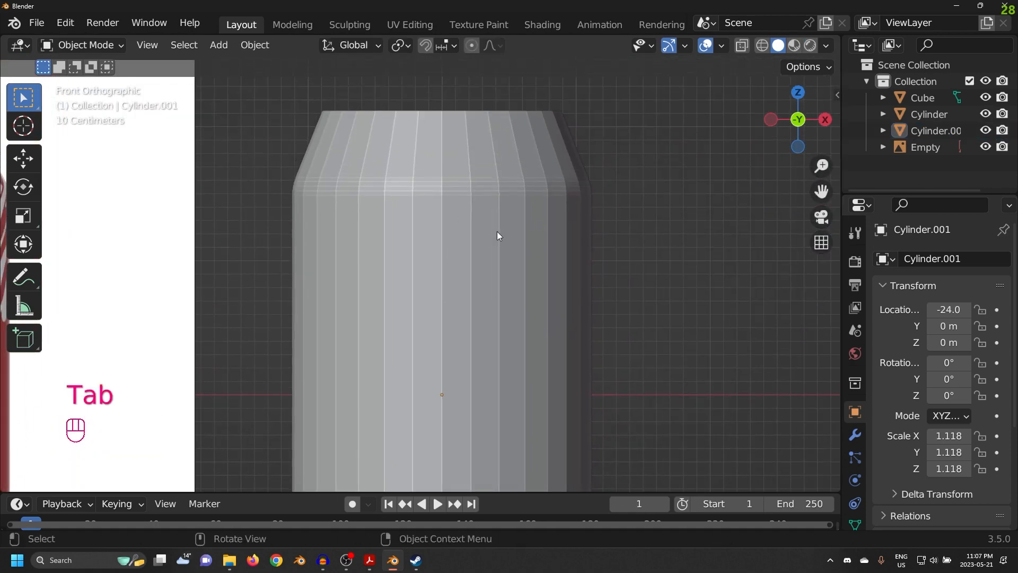
pyautogui.scroll(-3, 498, 232)
pyautogui.keyDown('shift'); pyautogui.moveTo(343, 269); pyautogui.dragTo(336, 178, button='middle'); pyautogui.keyUp('shift')
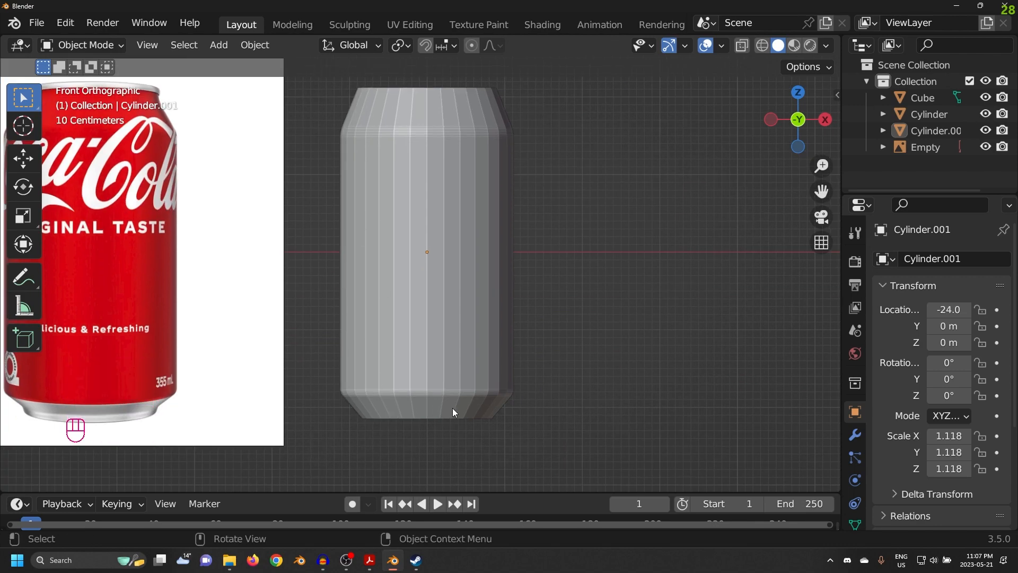
pyautogui.moveTo(478, 196); pyautogui.dragTo(473, 276, button='middle')
pyautogui.scroll(3, 473, 276)
pyautogui.click(445, 261)
pyautogui.press('Tab')
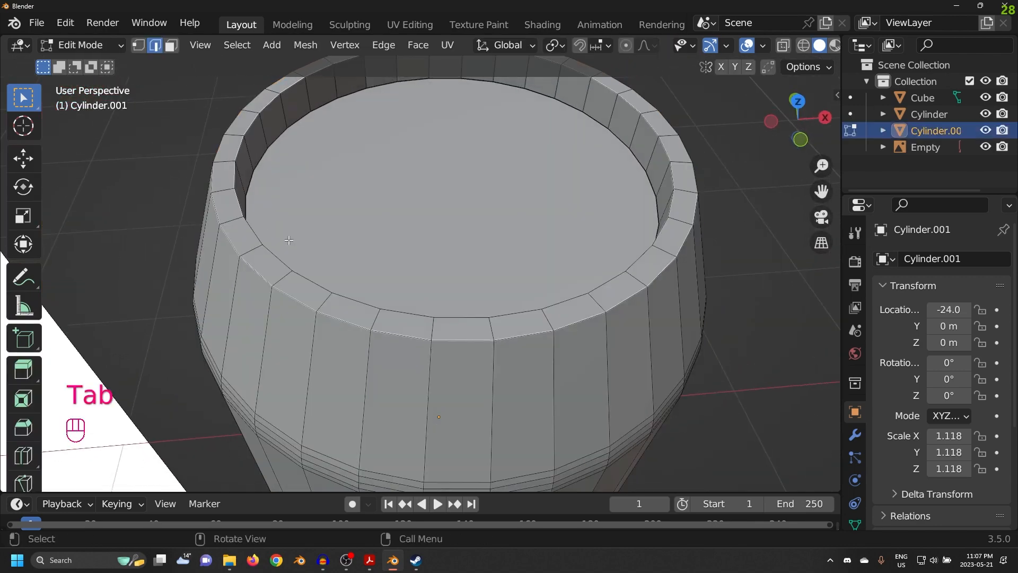
pyautogui.moveTo(342, 321); pyautogui.dragTo(337, 353, button='middle')
pyautogui.keyDown('alt'); pyautogui.click(337, 353); pyautogui.keyUp('alt')
# Step: Add the top rim's inner edge loop and the recessed lid's edge loop to the selection
pyautogui.moveTo(203, 218); pyautogui.dragTo(424, 254, button='middle')
pyautogui.moveTo(459, 196); pyautogui.dragTo(369, 212, button='middle')
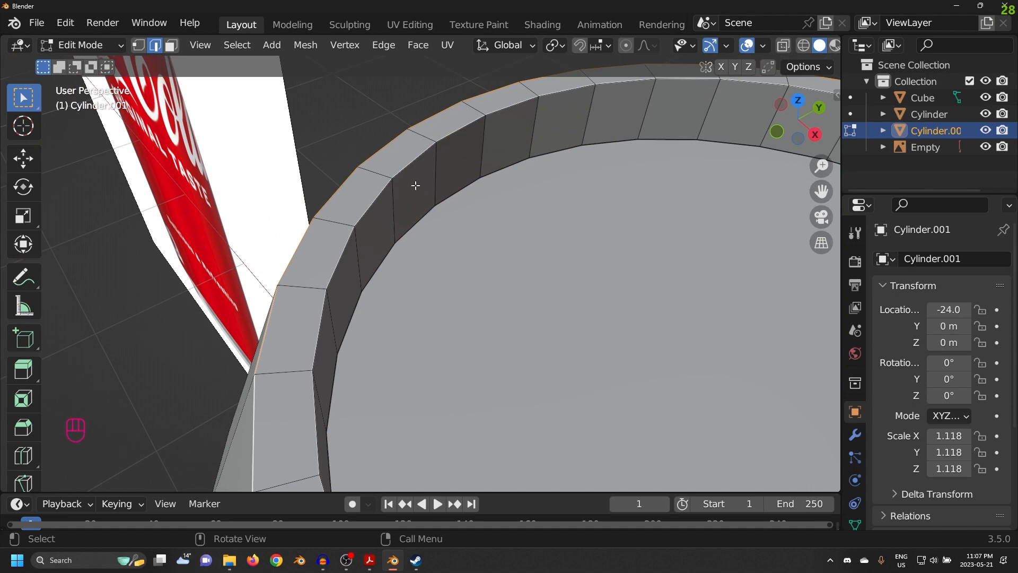
pyautogui.keyDown('alt'); pyautogui.keyDown('shift'); pyautogui.click(381, 198); pyautogui.keyUp('shift'); pyautogui.keyUp('alt')
pyautogui.moveTo(381, 198); pyautogui.dragTo(480, 232, button='middle')
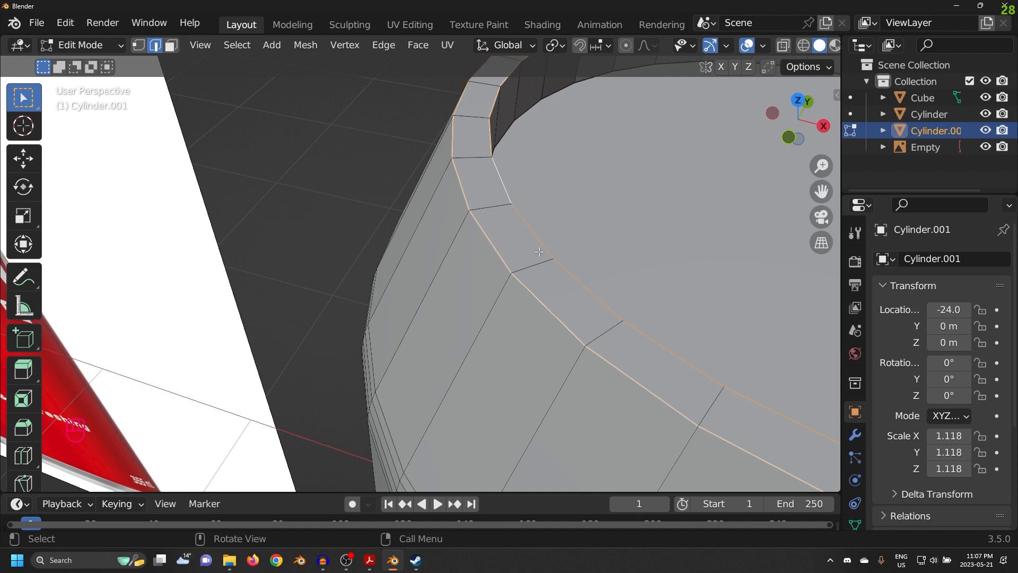
pyautogui.moveTo(539, 252); pyautogui.dragTo(464, 231, button='middle')
pyautogui.scroll(5, 378, 143)
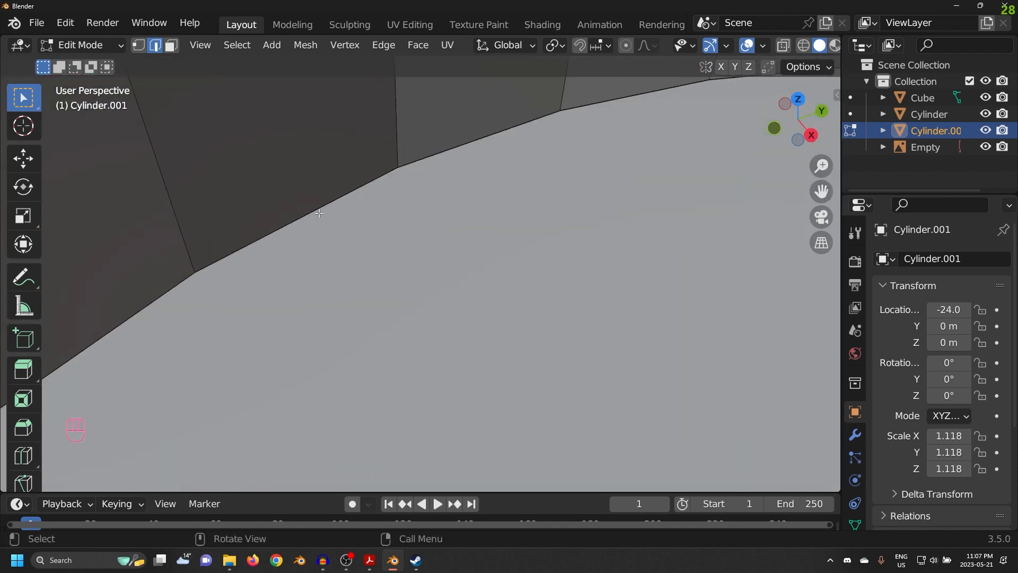
pyautogui.scroll(-5, 329, 217)
pyautogui.hotkey('shift', 'alt')
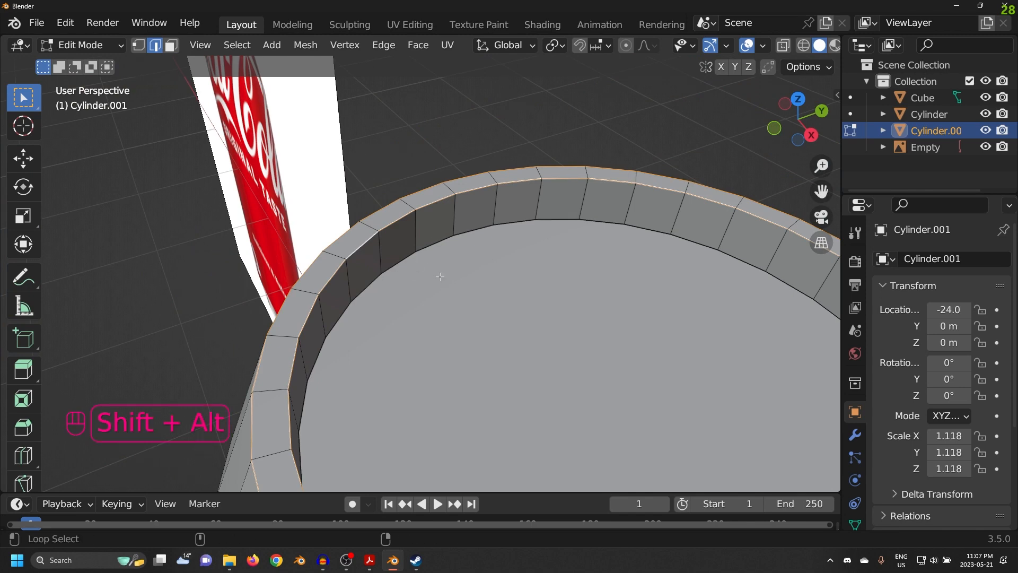
pyautogui.keyDown('alt'); pyautogui.keyDown('shift'); pyautogui.click(404, 261); pyautogui.keyUp('shift'); pyautogui.keyUp('alt')
pyautogui.moveTo(441, 303); pyautogui.dragTo(459, 228, button='middle')
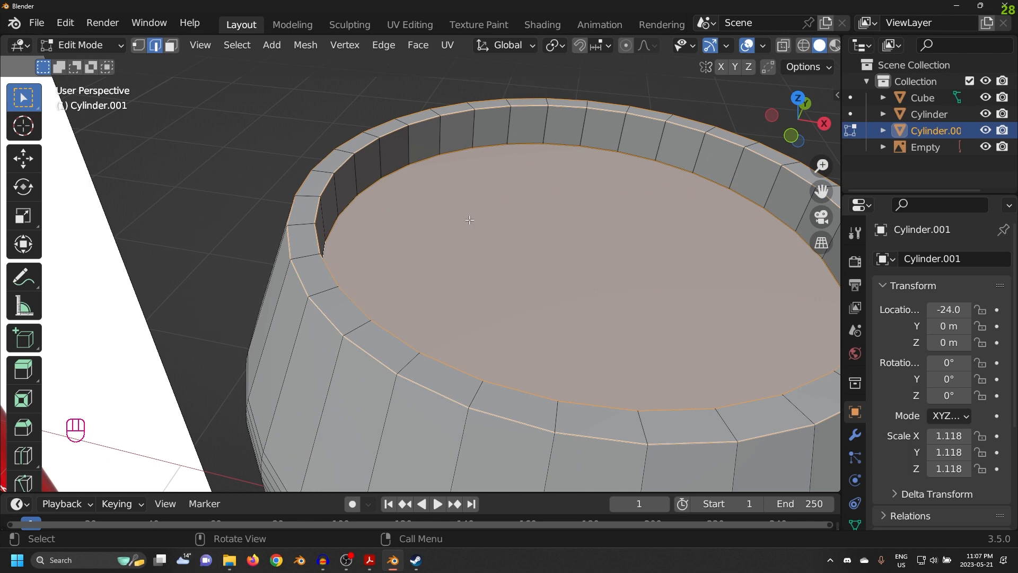
# Step: Bevel the selected top rim and lid loops with 2 segments, about 0.014 m wide, and return to Object Mode
pyautogui.hotkey('ctrl', 'b')
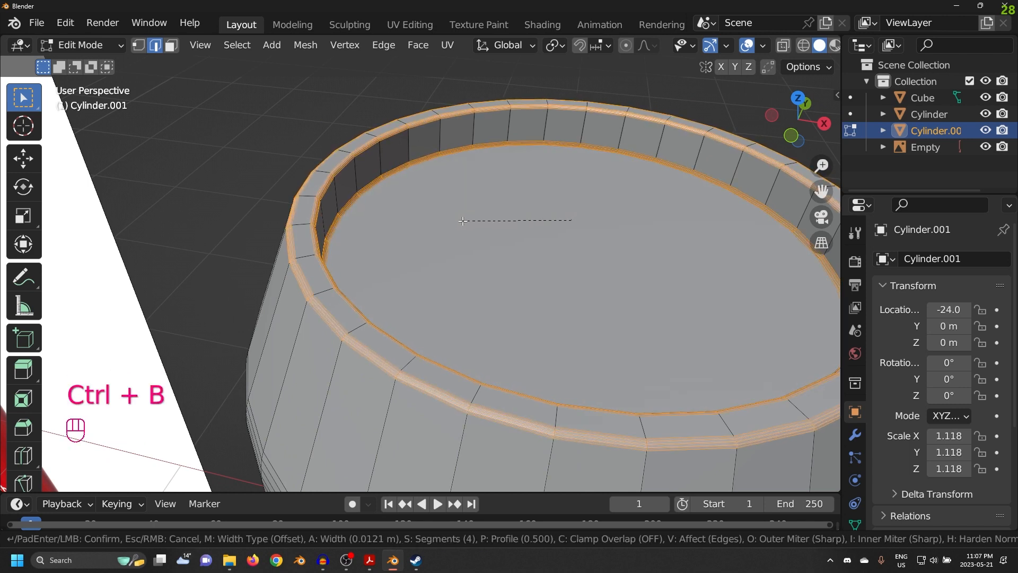
pyautogui.scroll(-2, 462, 220)
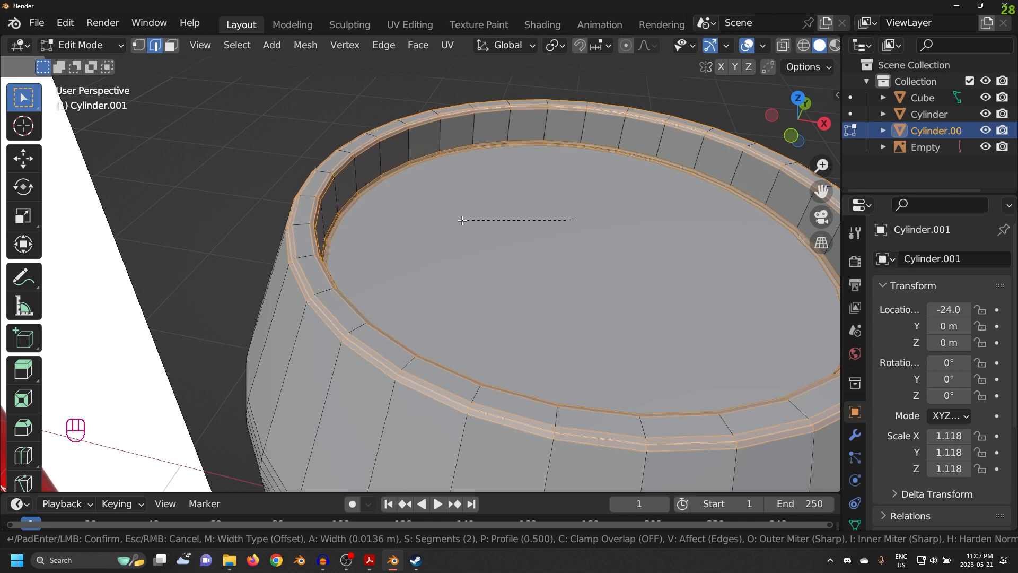
pyautogui.click(462, 220)
pyautogui.moveTo(467, 220); pyautogui.dragTo(425, 231, button='middle')
pyautogui.scroll(-4, 424, 231)
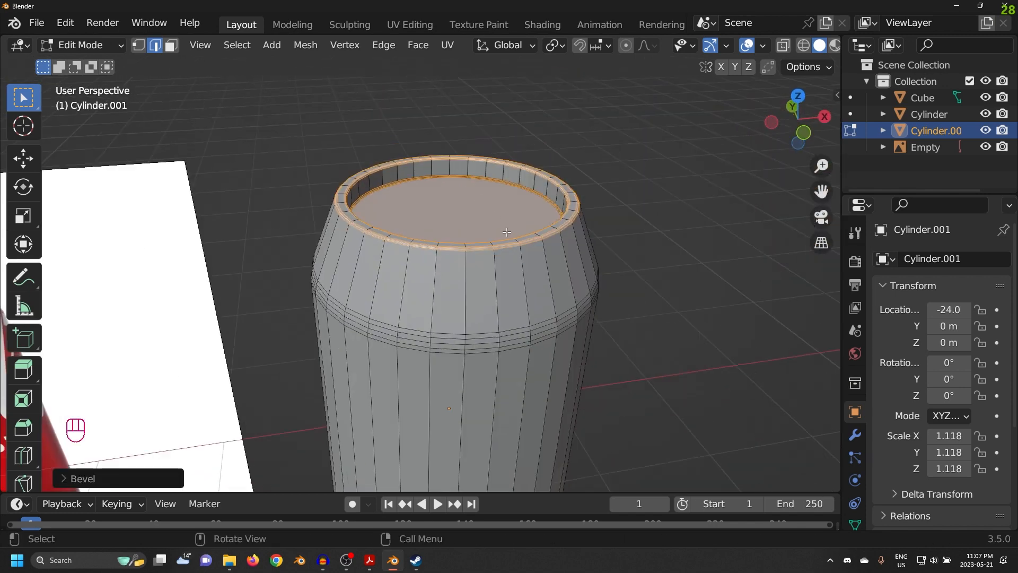
pyautogui.press('Tab')
# Step: Open the can in Edit Mode and select the bottom rim's outer and inner edge loops plus the recessed base's edge loop
pyautogui.moveTo(677, 290); pyautogui.dragTo(475, 215, button='middle')
pyautogui.scroll(4, 482, 256)
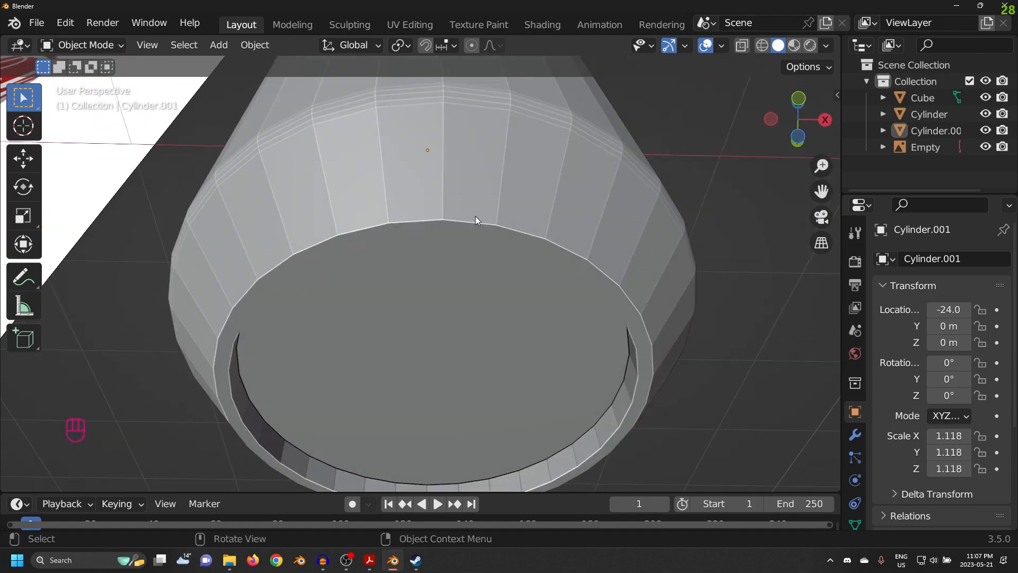
pyautogui.click(487, 225)
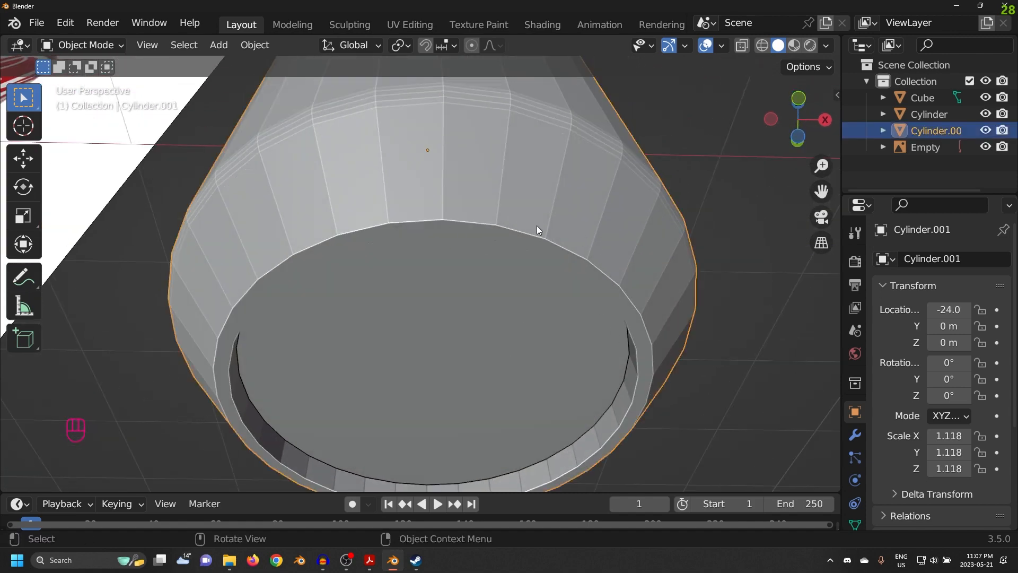
pyautogui.press('Tab')
pyautogui.moveTo(536, 225)
pyautogui.mouseDown(button='middle')
pyautogui.moveTo(533, 248)
pyautogui.moveTo(525, 197)
pyautogui.moveTo(502, 221)
pyautogui.moveTo(552, 218)
pyautogui.moveTo(549, 241)
pyautogui.mouseUp(button='middle')
pyautogui.keyDown('alt'); pyautogui.click(557, 215); pyautogui.keyUp('alt')
pyautogui.scroll(5, 531, 220)
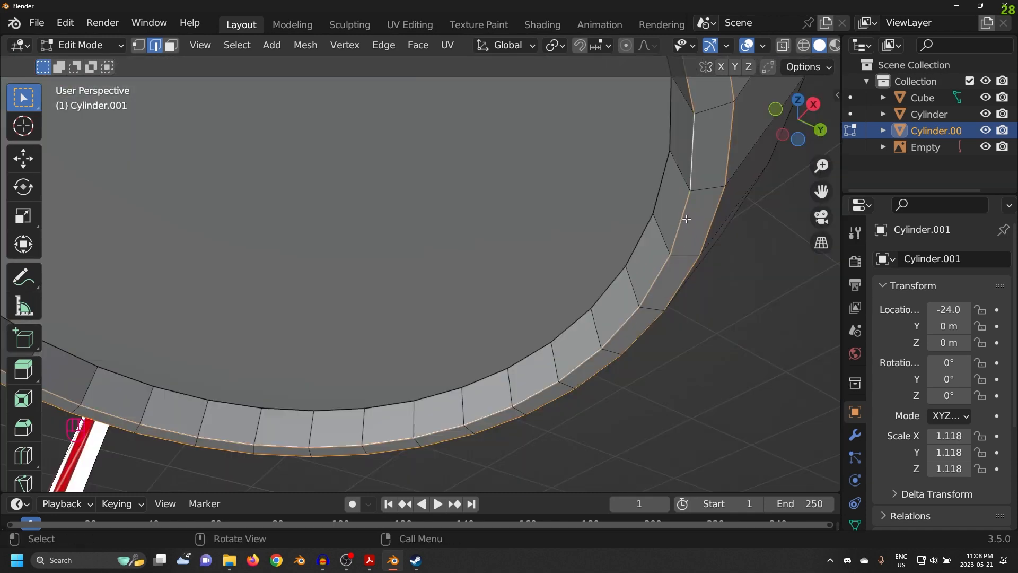
pyautogui.keyDown('alt'); pyautogui.keyDown('shift'); pyautogui.click(646, 193); pyautogui.keyUp('shift'); pyautogui.keyUp('alt')
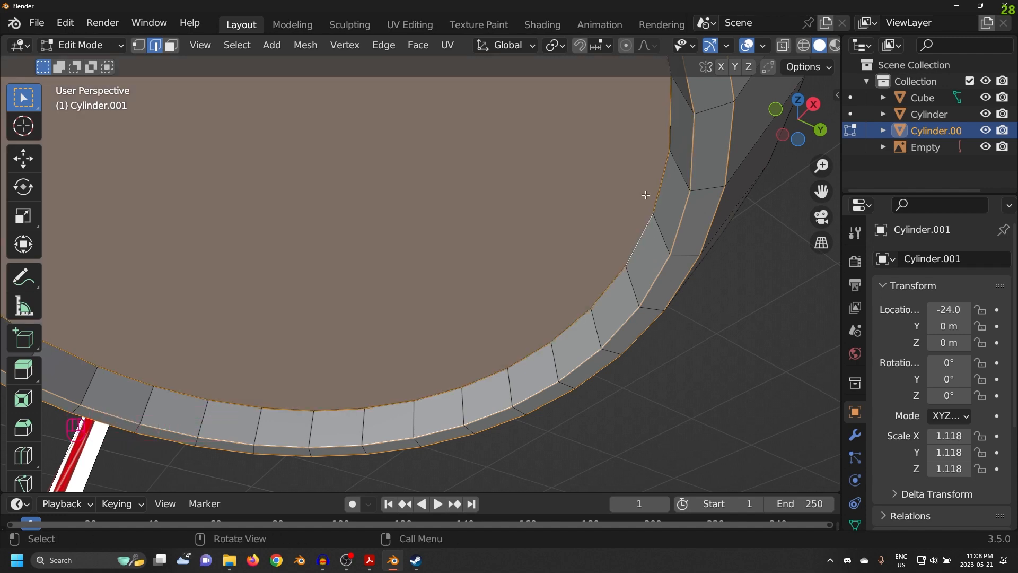
pyautogui.moveTo(646, 193); pyautogui.dragTo(598, 238, button='middle')
# Step: Bevel the selected bottom loops with 2 segments, about 0.013 m wide, return to Object Mode and deselect the can
pyautogui.hotkey('ctrl', 'b')
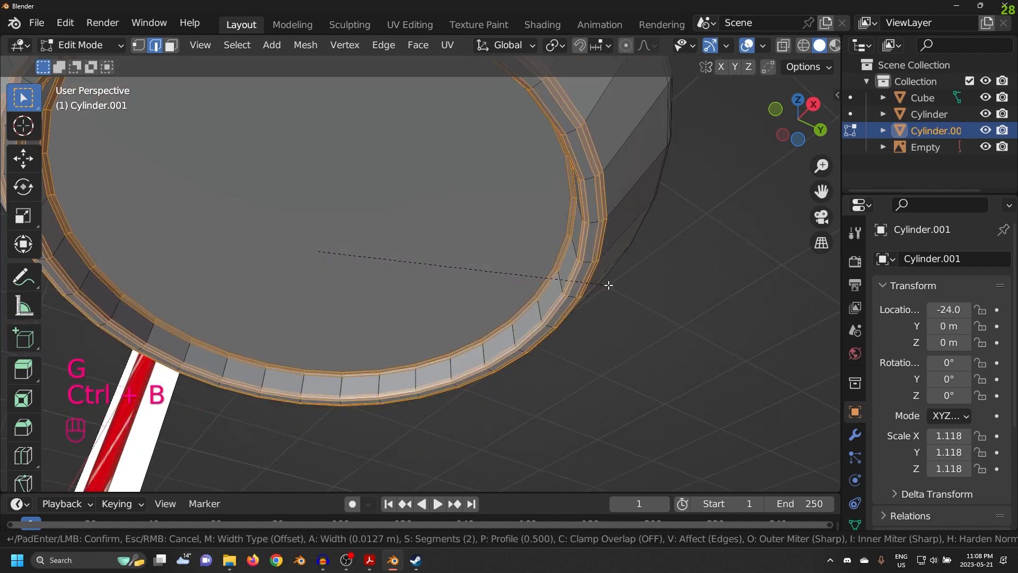
pyautogui.click(603, 282)
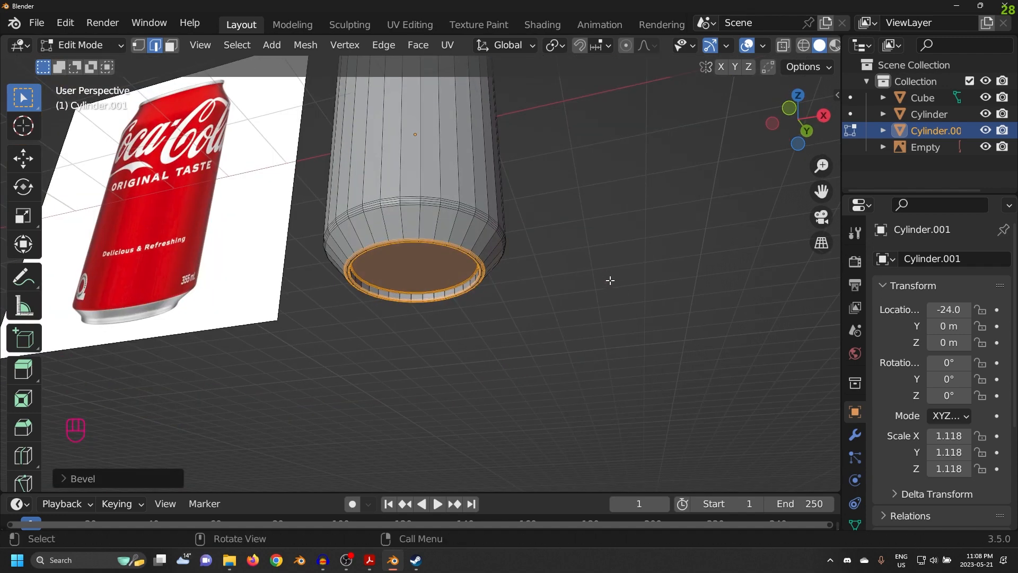
pyautogui.press('Tab')
pyautogui.click(603, 282)
# Step: Select the whole can and apply Shade Auto Smooth to it
pyautogui.moveTo(573, 218); pyautogui.dragTo(594, 269, button='middle')
pyautogui.keyDown('shift'); pyautogui.moveTo(574, 190); pyautogui.dragTo(581, 212, button='middle'); pyautogui.keyUp('shift')
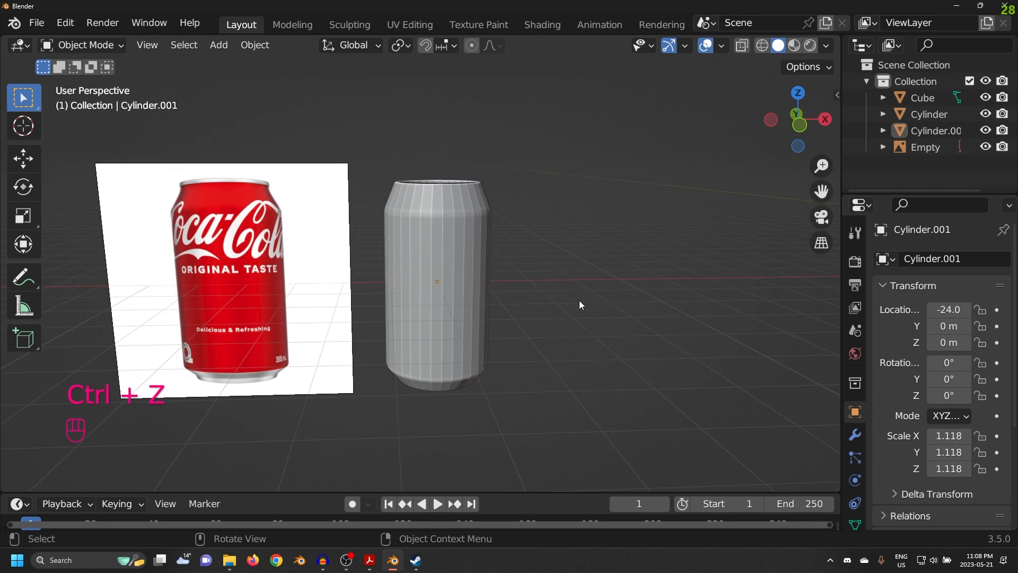
pyautogui.moveTo(579, 300); pyautogui.dragTo(606, 307, button='middle')
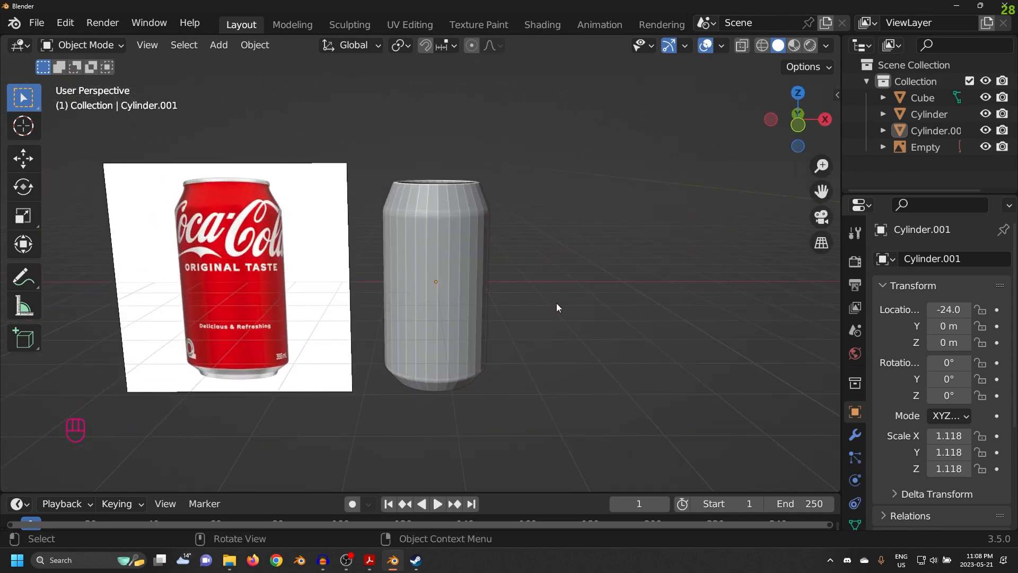
pyautogui.moveTo(486, 161); pyautogui.dragTo(494, 189, button='middle')
pyautogui.moveTo(494, 189); pyautogui.dragTo(493, 209, button='middle')
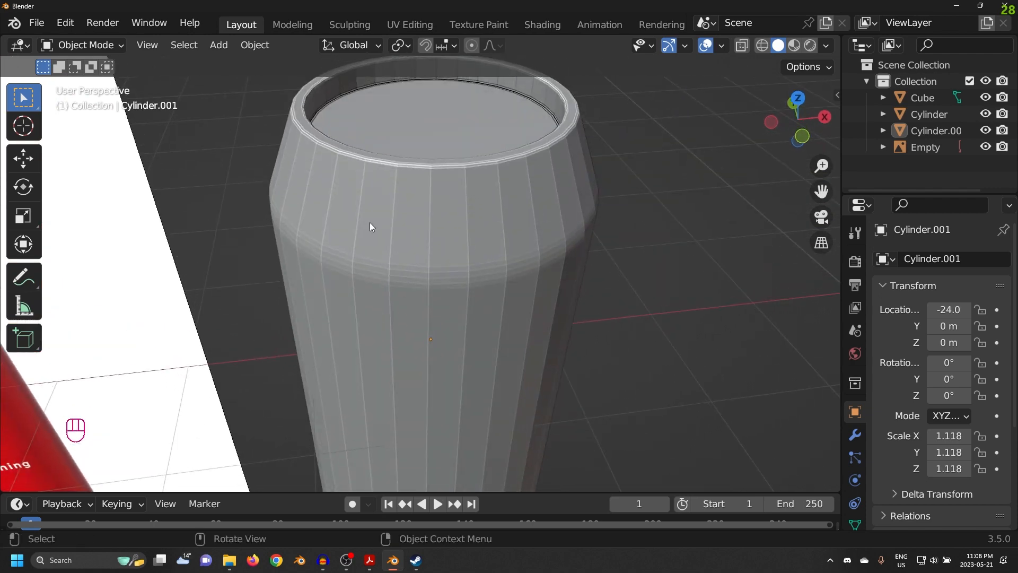
pyautogui.moveTo(521, 291); pyautogui.dragTo(500, 272, button='middle')
pyautogui.scroll(-5, 532, 256)
pyautogui.click(447, 260)
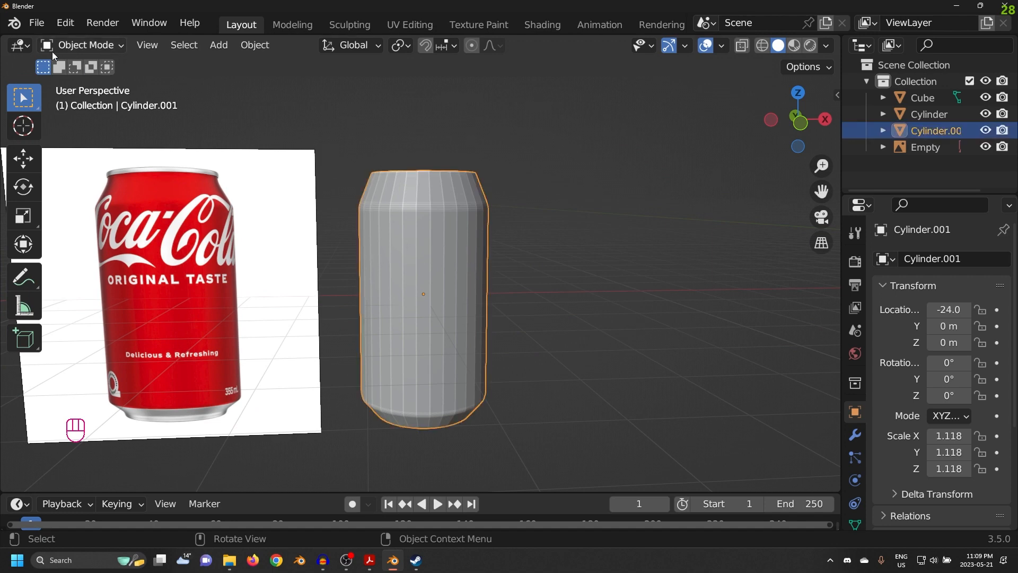
pyautogui.rightClick(417, 267)
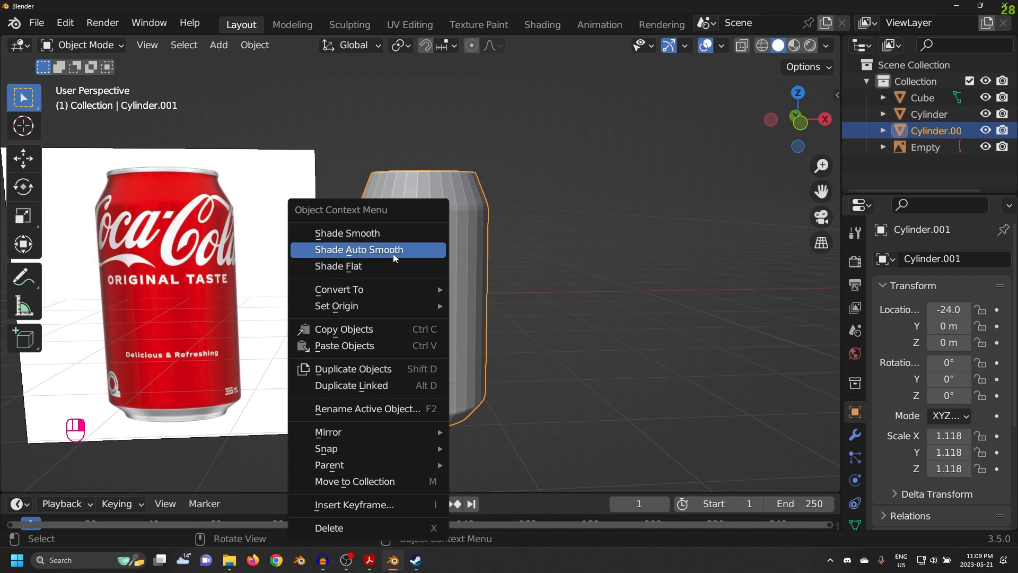
pyautogui.click(374, 250)
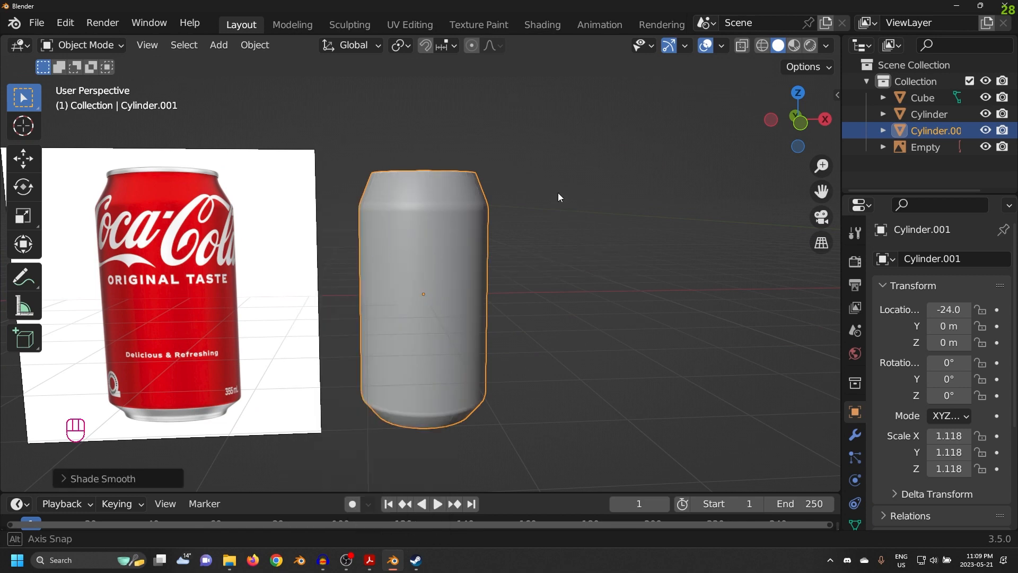
# Step: Inspect the smoothed can, select it, and compare its upper taper with the reference can in front view
pyautogui.moveTo(558, 192); pyautogui.dragTo(492, 250, button='middle')
pyautogui.scroll(4, 551, 267)
pyautogui.scroll(-4, 492, 297)
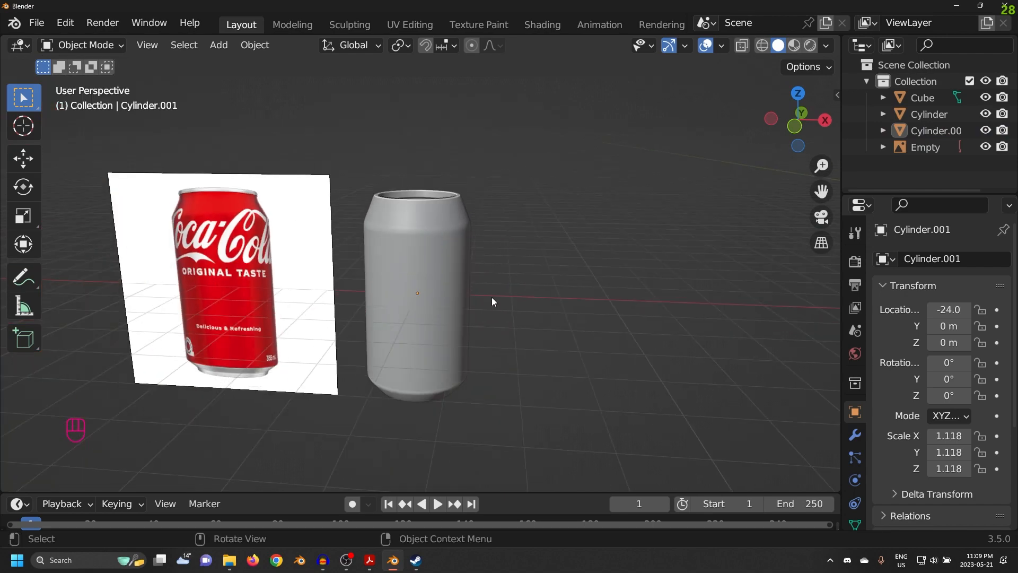
pyautogui.moveTo(492, 297); pyautogui.dragTo(544, 199, button='middle')
pyautogui.moveTo(546, 281); pyautogui.dragTo(530, 234, button='middle')
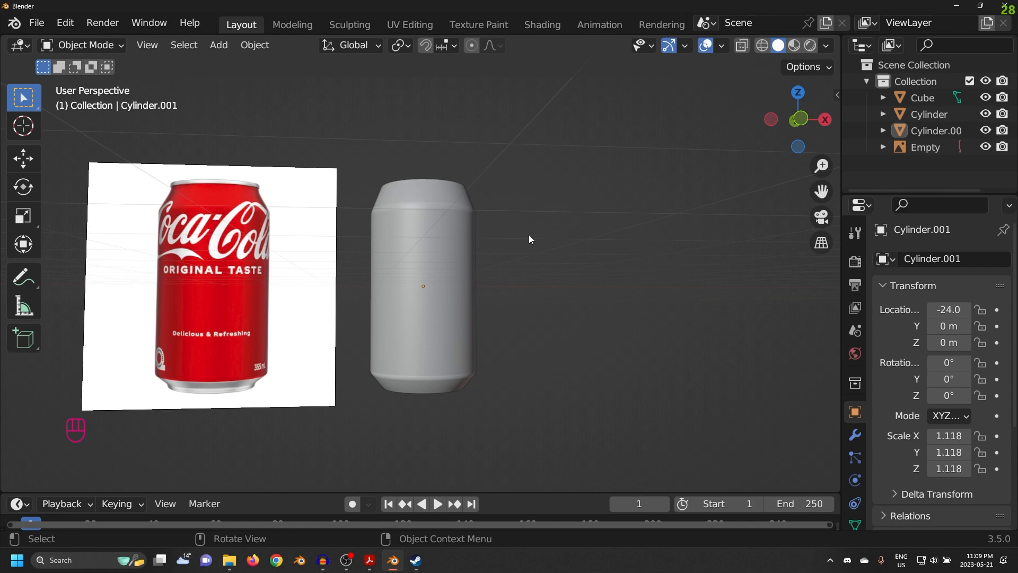
pyautogui.click(453, 234)
pyautogui.press('KP_1')
pyautogui.scroll(3, 300, 217)
pyautogui.keyDown('shift'); pyautogui.moveTo(300, 217); pyautogui.dragTo(523, 271, button='middle'); pyautogui.keyUp('shift')
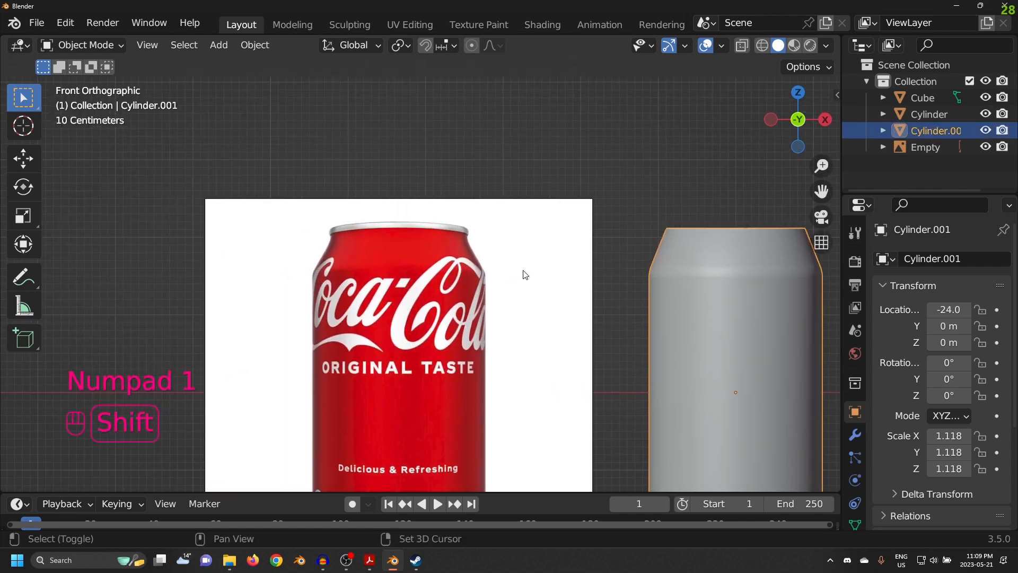
pyautogui.scroll(6, 524, 272)
pyautogui.keyDown('shift'); pyautogui.moveTo(151, 202); pyautogui.dragTo(332, 230, button='middle'); pyautogui.keyUp('shift')
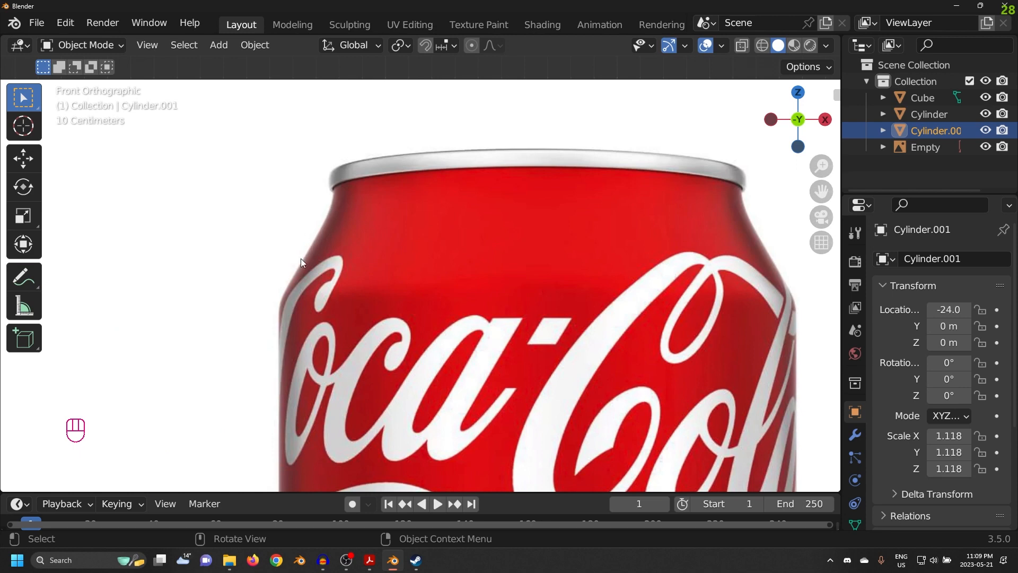
pyautogui.scroll(-7, 409, 274)
pyautogui.keyDown('shift'); pyautogui.moveTo(549, 256); pyautogui.dragTo(313, 241, button='middle'); pyautogui.keyUp('shift')
pyautogui.scroll(4, 597, 229)
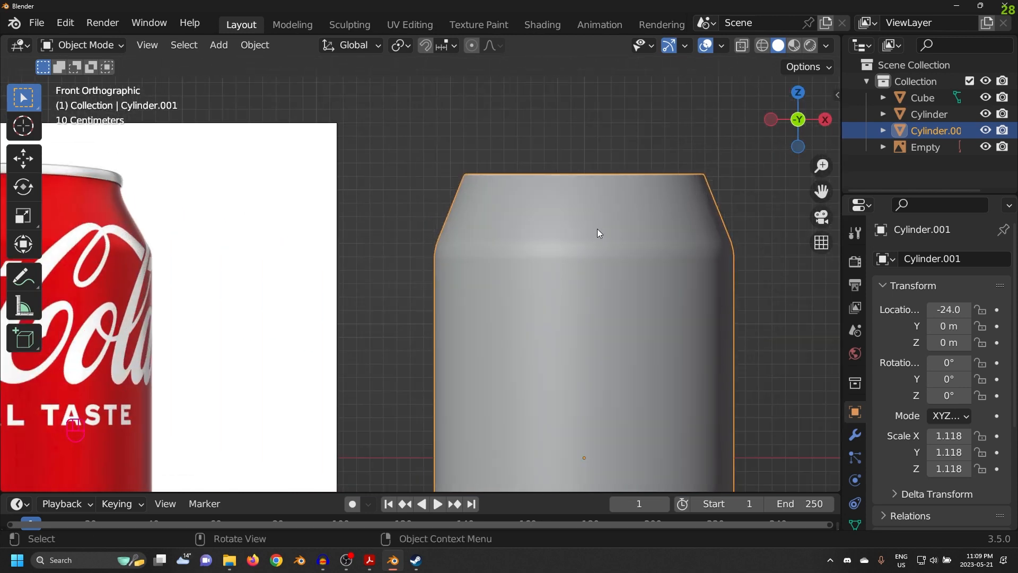
# Step: Open the can in Edit Mode and add one horizontal loop cut midway up its upper taper
pyautogui.keyDown('shift'); pyautogui.moveTo(627, 238); pyautogui.dragTo(517, 230, button='middle'); pyautogui.keyUp('shift')
pyautogui.press('Tab')
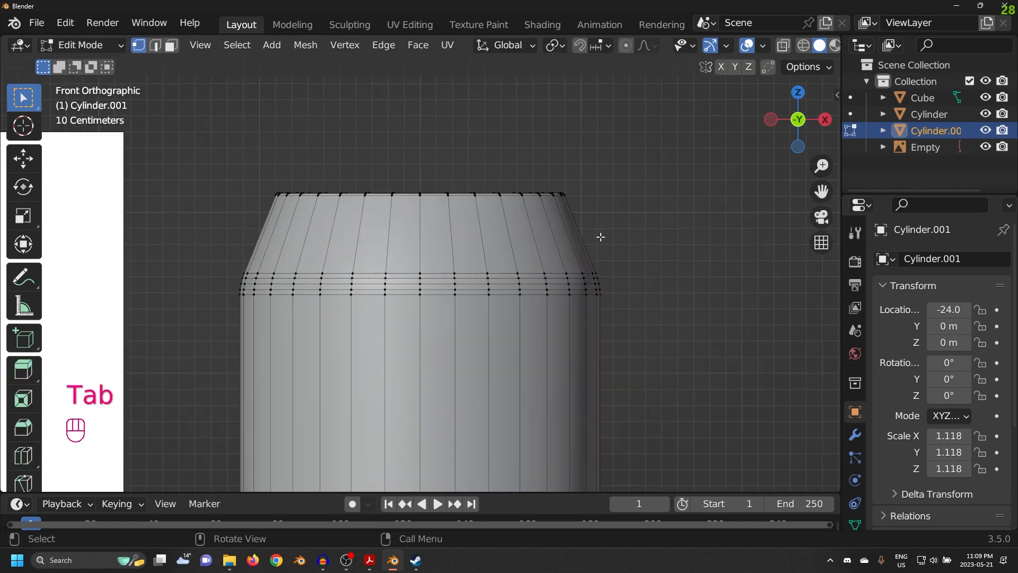
pyautogui.scroll(2, 594, 236)
pyautogui.keyDown('shift'); pyautogui.moveTo(549, 230); pyautogui.dragTo(584, 227, button='middle'); pyautogui.keyUp('shift')
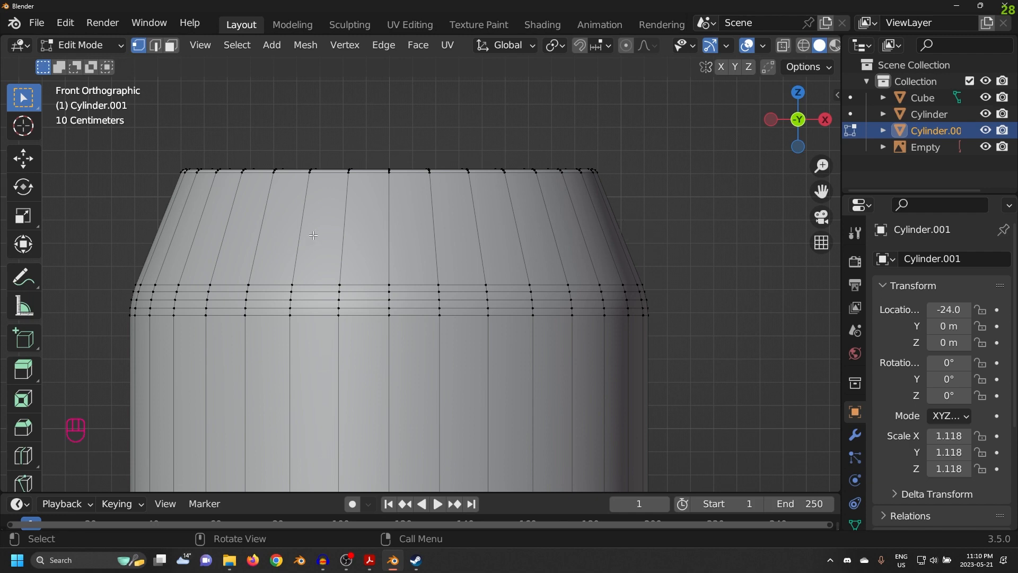
pyautogui.hotkey('ctrl', 'r')
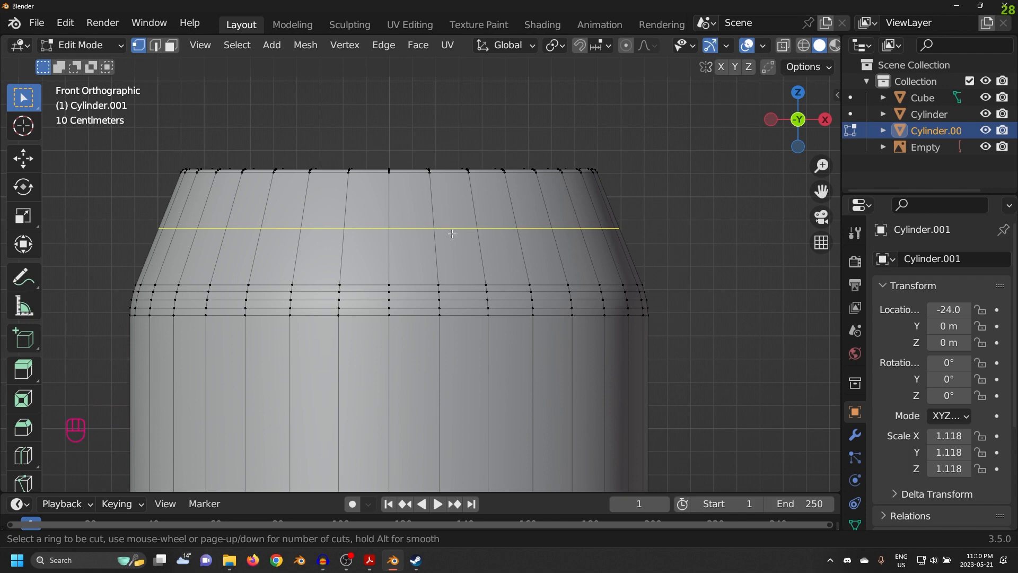
pyautogui.click(453, 233)
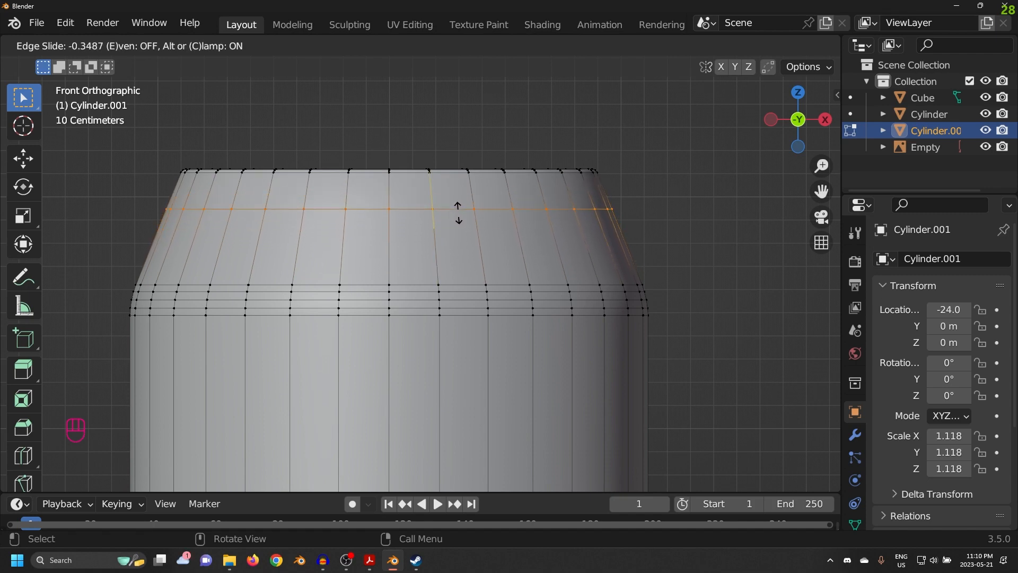
pyautogui.click(447, 240)
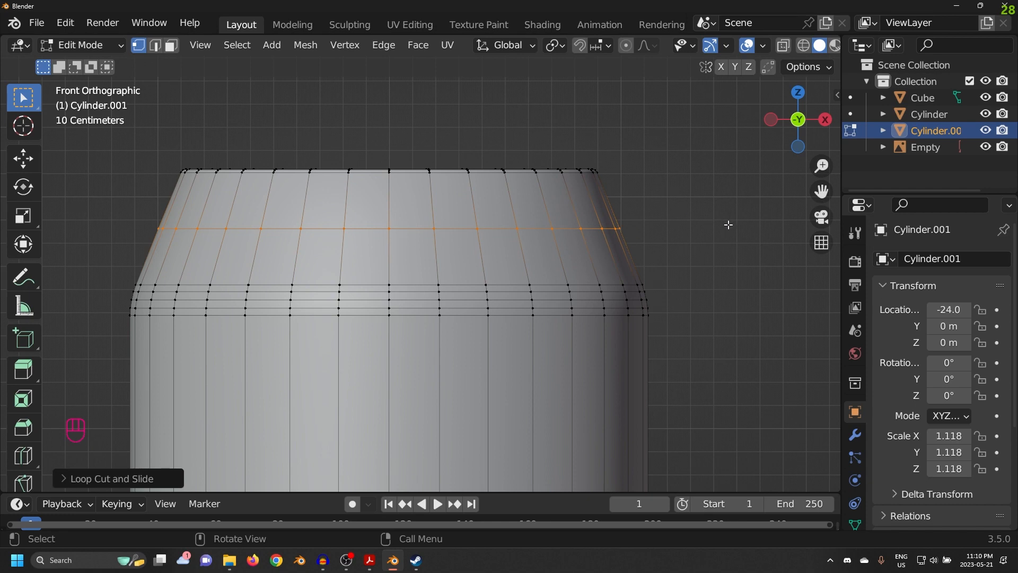
# Step: Scale the new edge loop on the upper taper inward to about 0.95 to curve the neck
pyautogui.press('s')
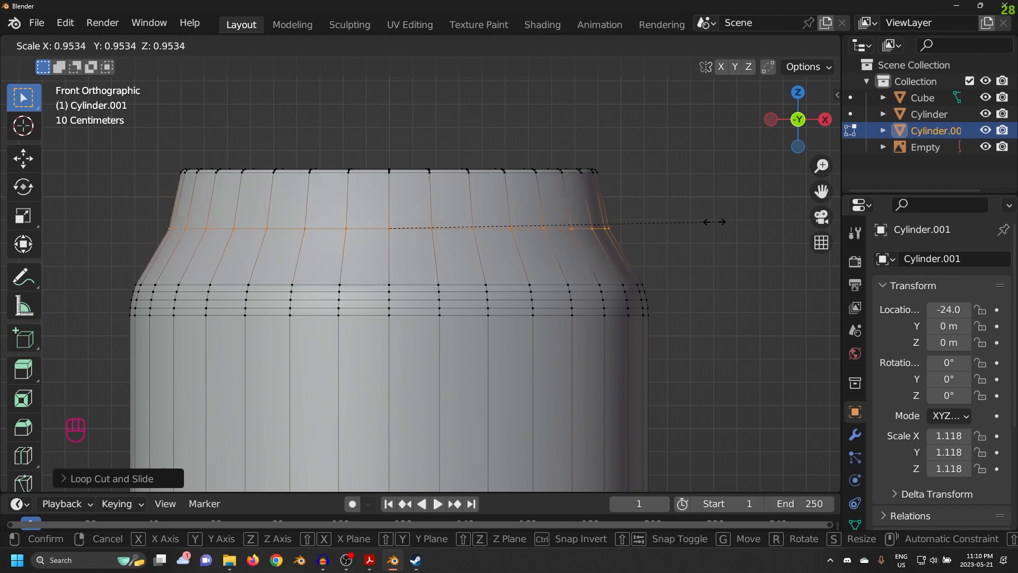
pyautogui.click(683, 229)
pyautogui.scroll(-5, 623, 212)
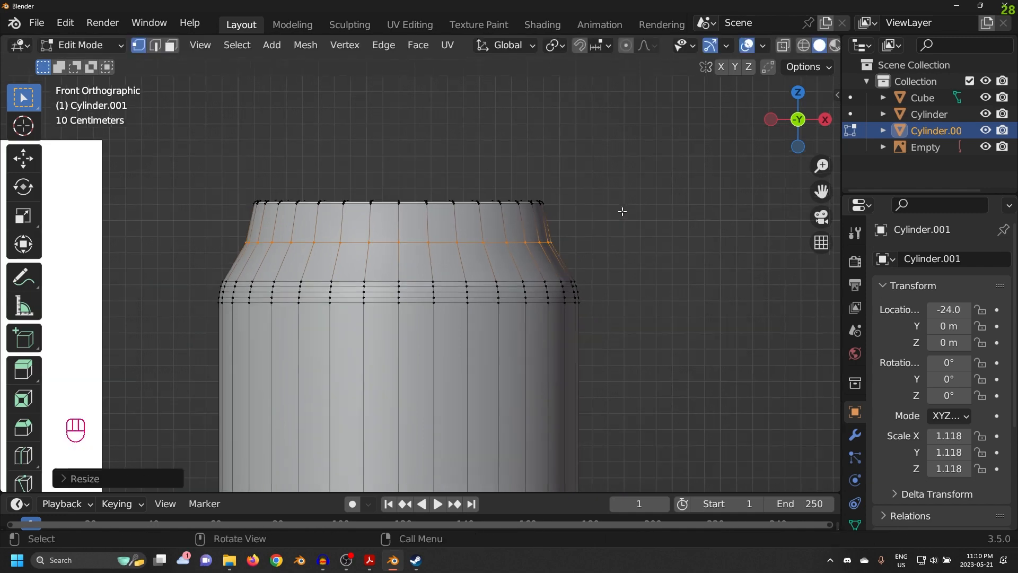
# Step: Bevel the edge loop on the can's upper taper by about 0.044 m with two segments, and return to Object Mode
pyautogui.keyDown('shift'); pyautogui.moveTo(243, 286); pyautogui.dragTo(387, 259, button='middle'); pyautogui.keyUp('shift')
pyautogui.scroll(5, 490, 243)
pyautogui.keyDown('shift'); pyautogui.moveTo(492, 207); pyautogui.dragTo(384, 259, button='middle'); pyautogui.keyUp('shift')
pyautogui.scroll(3, 382, 266)
pyautogui.keyDown('shift'); pyautogui.moveTo(417, 125); pyautogui.dragTo(256, 167, button='middle'); pyautogui.keyUp('shift')
pyautogui.scroll(-3, 256, 167)
pyautogui.keyDown('shift'); pyautogui.moveTo(747, 214); pyautogui.dragTo(630, 217, button='middle'); pyautogui.keyUp('shift')
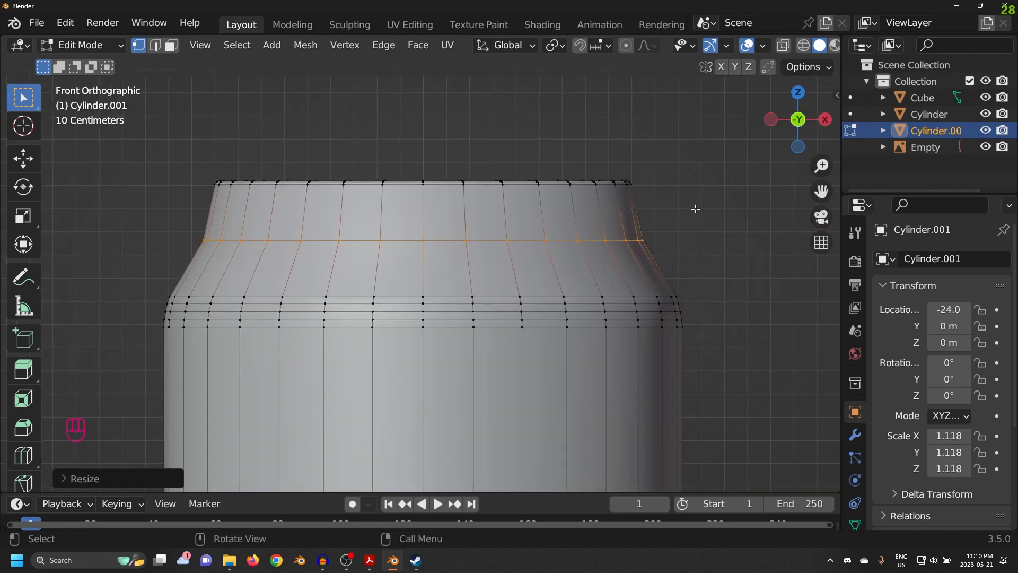
pyautogui.hotkey('ctrl', 'b')
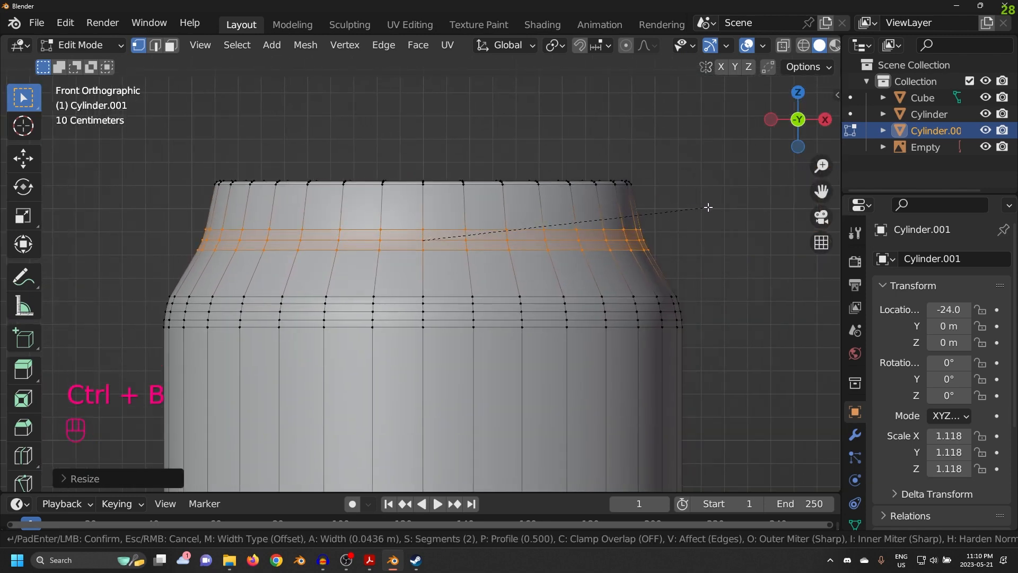
pyautogui.click(709, 208)
pyautogui.click(704, 248)
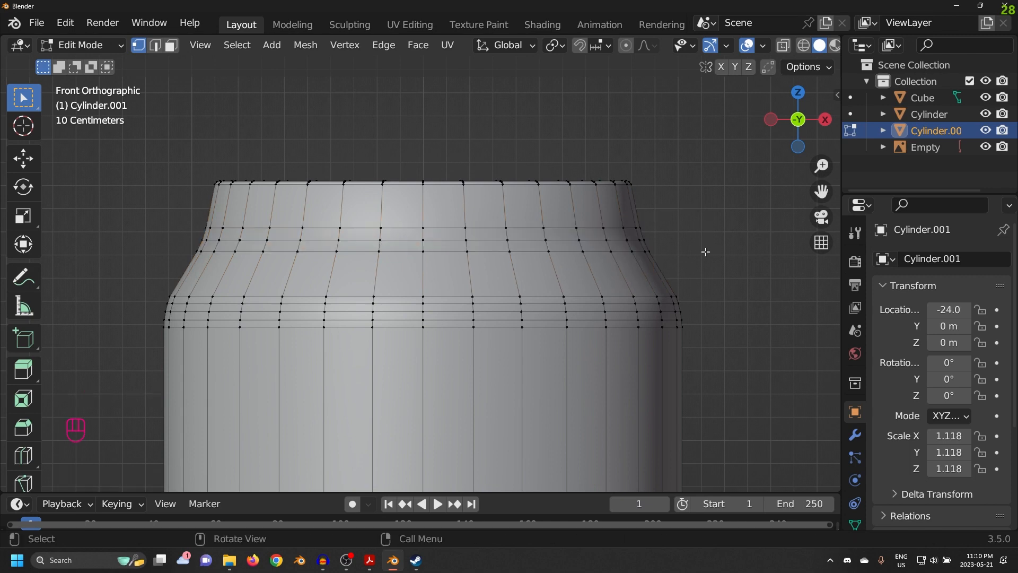
pyautogui.press('Tab')
pyautogui.click(703, 248)
# Step: Reopen the can in Edit Mode and select its recessed circular top face in face select mode
pyautogui.scroll(-5, 696, 253)
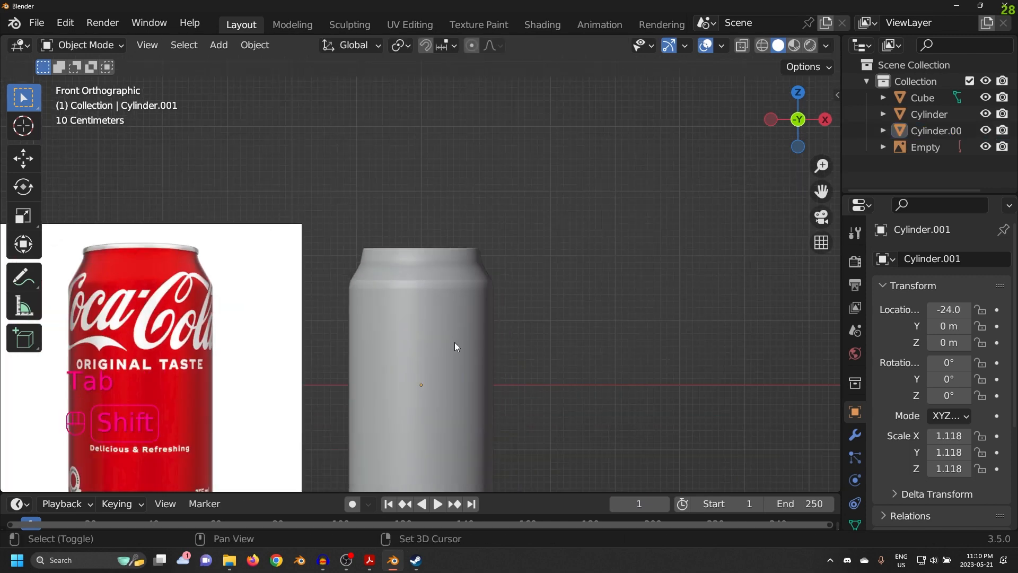
pyautogui.scroll(6, 493, 200)
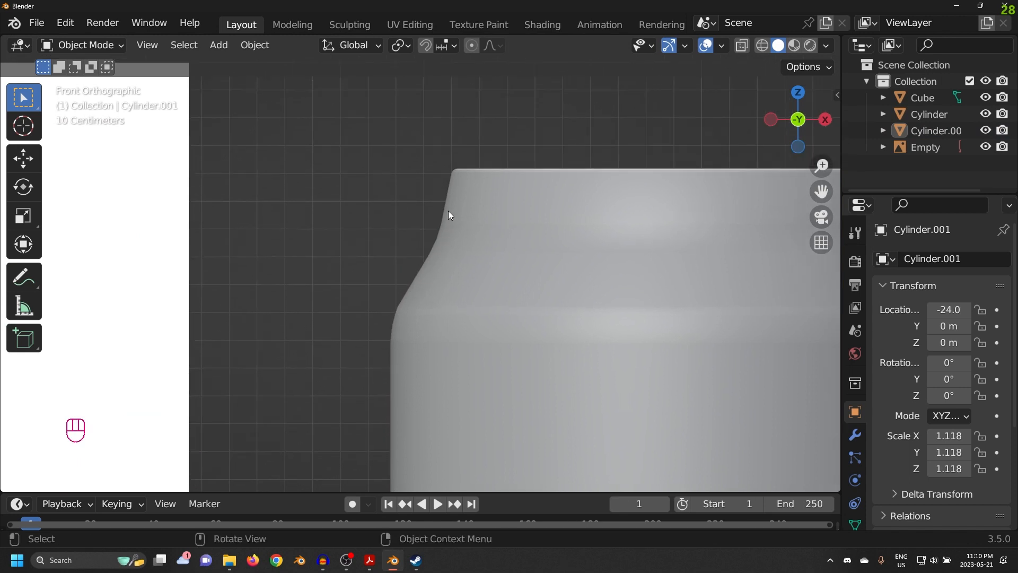
pyautogui.scroll(-6, 429, 254)
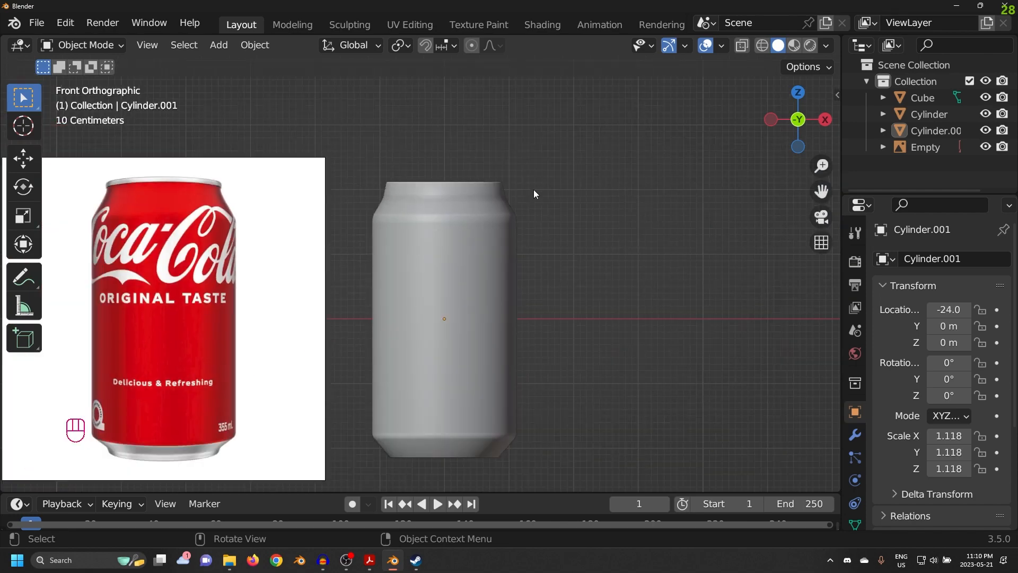
pyautogui.moveTo(561, 241); pyautogui.dragTo(557, 203, button='middle')
pyautogui.press('Tab')
pyautogui.scroll(4, 506, 215)
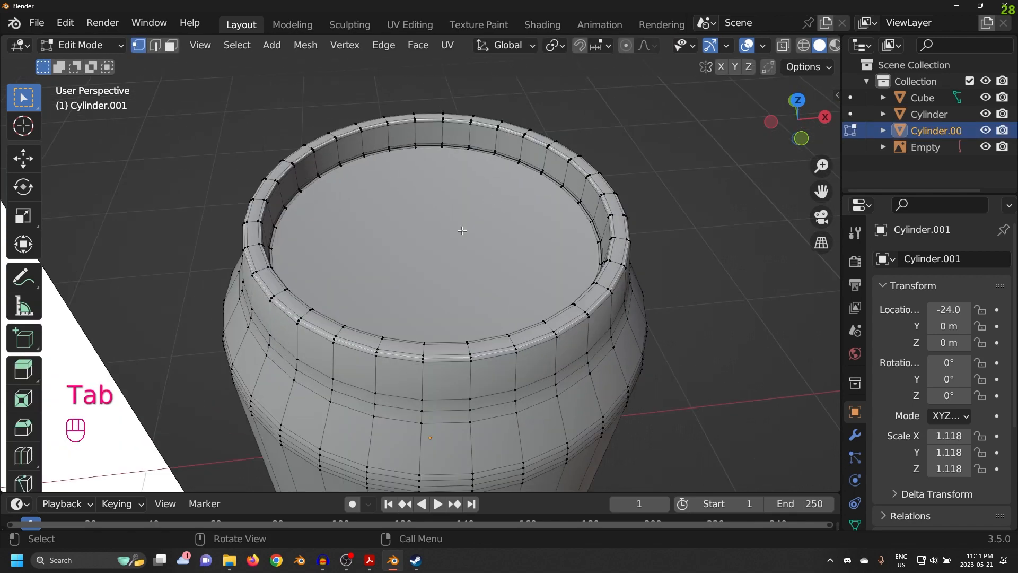
pyautogui.press('i')
pyautogui.press('3')
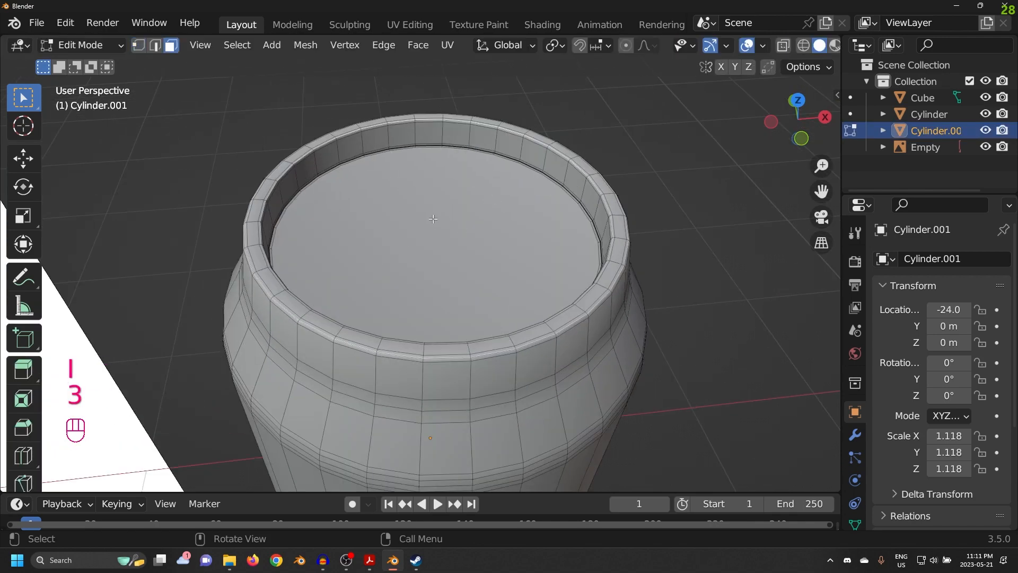
pyautogui.click(496, 240)
# Step: Inset the recessed top face by about 0.47 m to leave a small circle at its centre
pyautogui.moveTo(403, 231); pyautogui.dragTo(490, 258, button='middle')
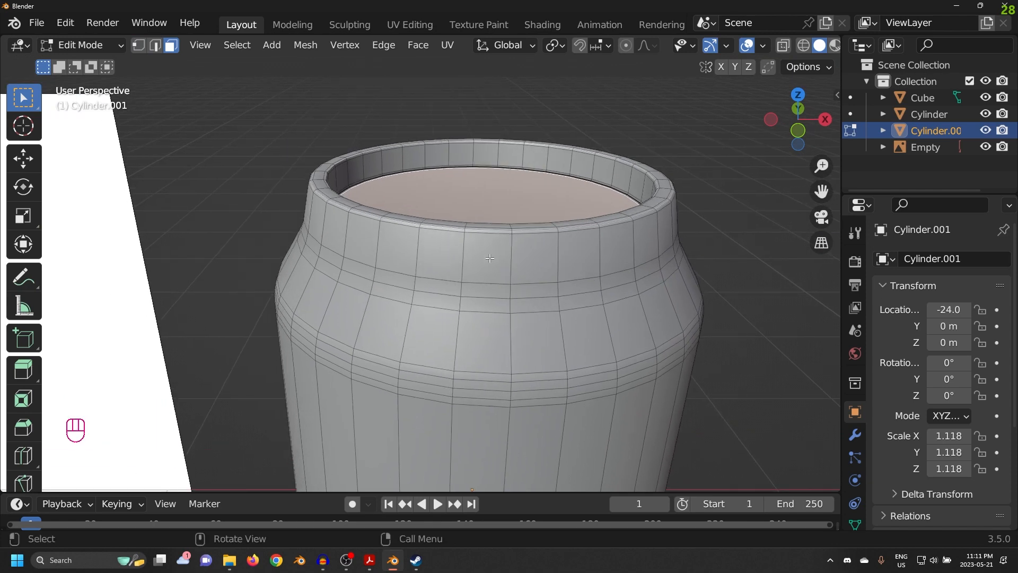
pyautogui.moveTo(490, 258); pyautogui.dragTo(706, 209, button='middle')
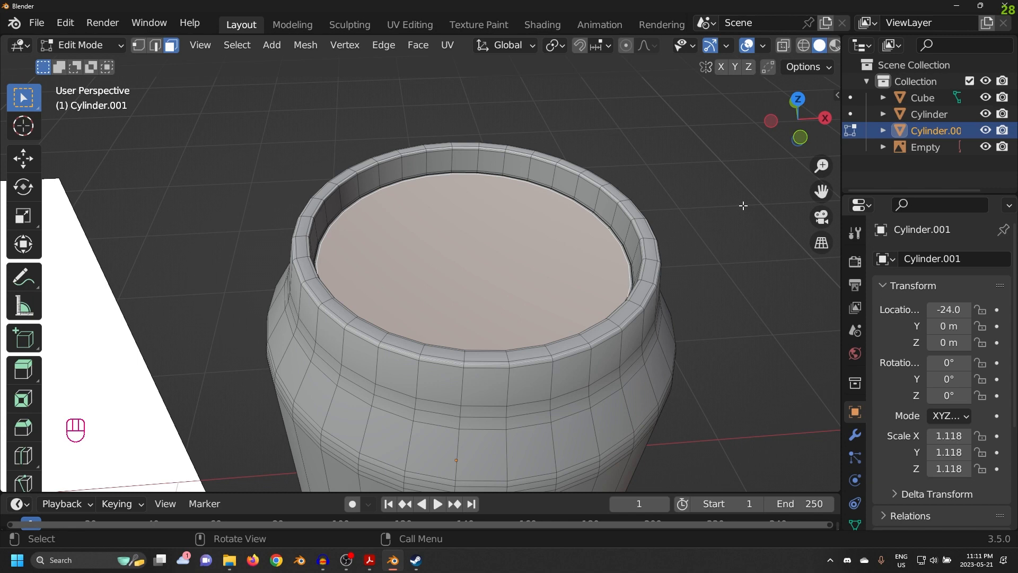
pyautogui.press('i')
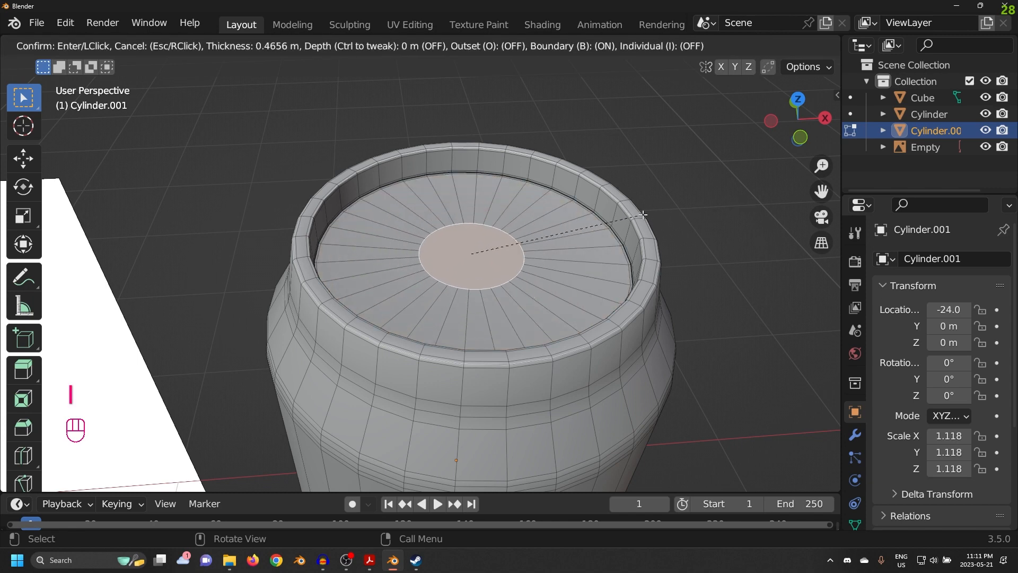
pyautogui.click(642, 215)
# Step: Raise the small central face of the lid about 0.18 m along the Z axis to dome it
pyautogui.moveTo(642, 214); pyautogui.dragTo(674, 209, button='middle')
pyautogui.press('g')
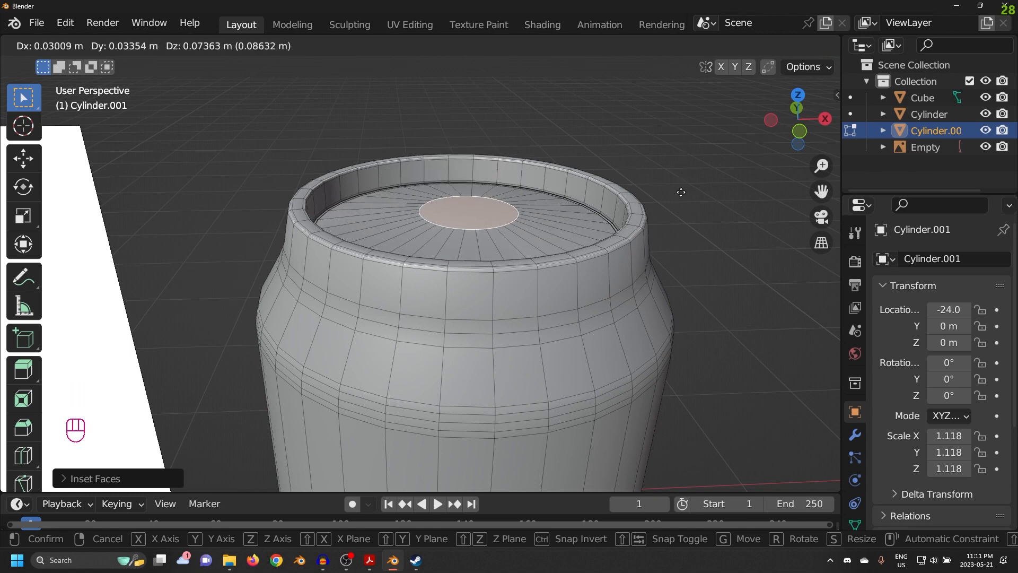
pyautogui.press('z')
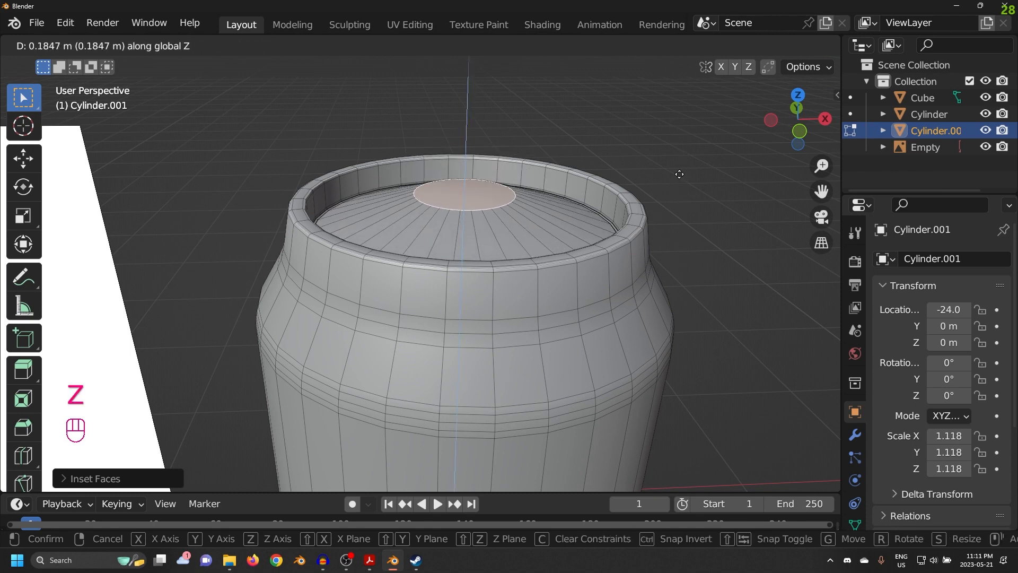
pyautogui.click(680, 174)
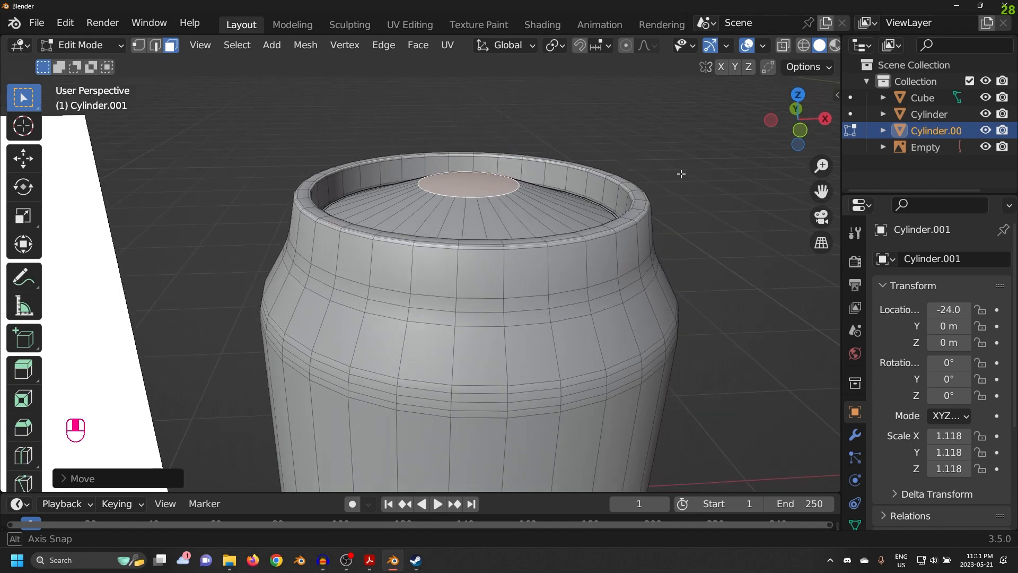
# Step: Bevel the raised central face's outline by about 0.19 m with two segments to round the dome, and return to Object Mode
pyautogui.scroll(5, 678, 175)
pyautogui.moveTo(681, 174); pyautogui.dragTo(607, 228, button='middle')
pyautogui.moveTo(607, 228); pyautogui.dragTo(591, 215, button='middle')
pyautogui.scroll(-2, 591, 215)
pyautogui.keyDown('shift'); pyautogui.moveTo(591, 215); pyautogui.dragTo(574, 239, button='middle'); pyautogui.keyUp('shift')
pyautogui.scroll(2, 573, 239)
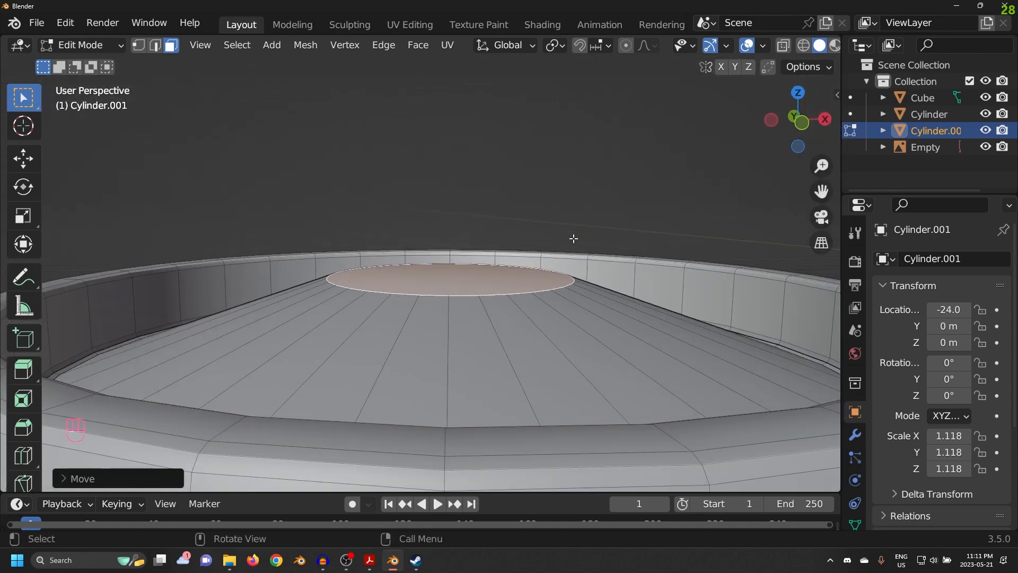
pyautogui.scroll(2, 568, 243)
pyautogui.keyDown('shift'); pyautogui.moveTo(425, 294); pyautogui.dragTo(448, 254, button='middle'); pyautogui.keyUp('shift')
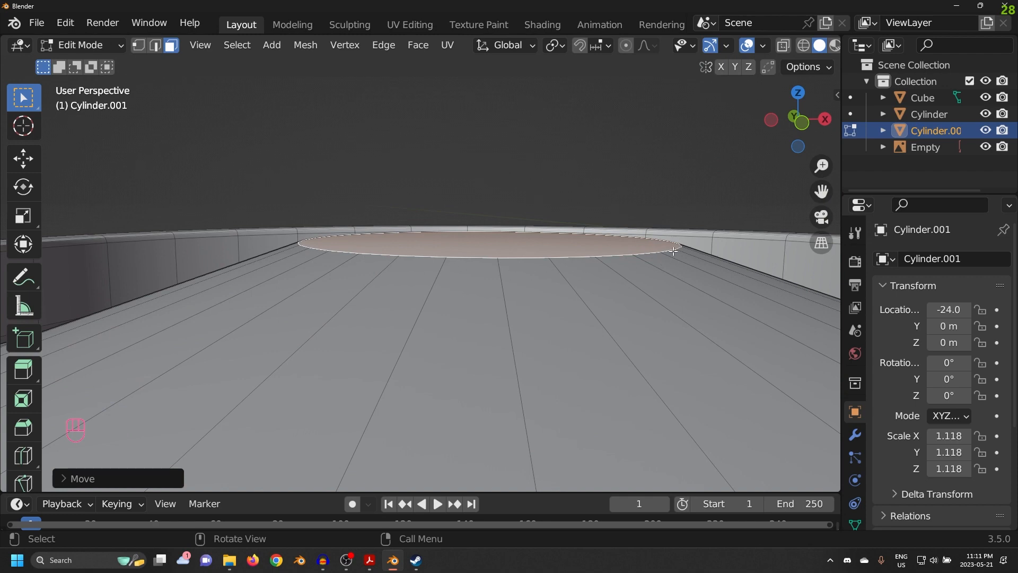
pyautogui.moveTo(673, 252); pyautogui.dragTo(622, 244, button='middle')
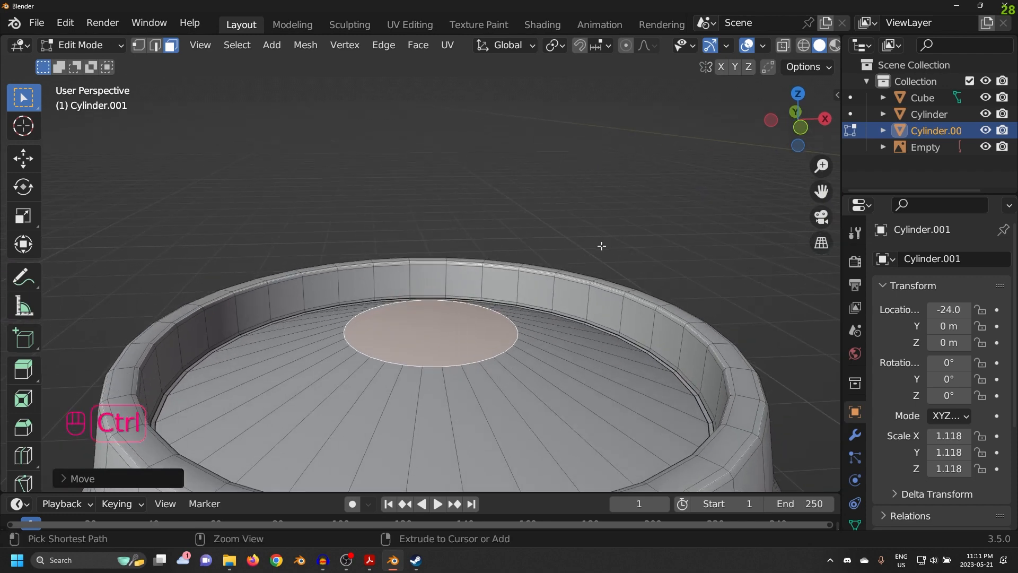
pyautogui.hotkey('ctrl', 'b')
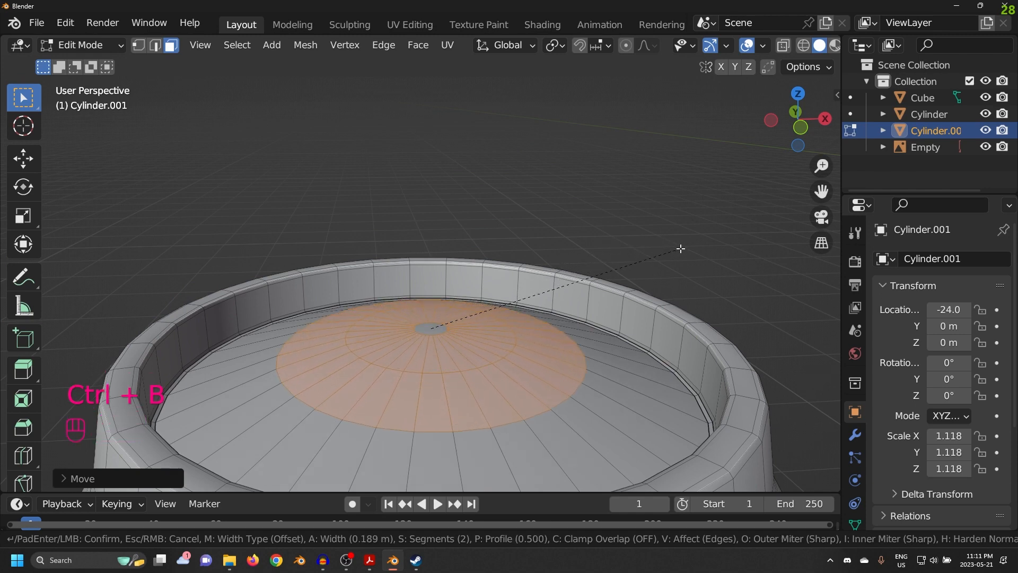
pyautogui.click(669, 248)
pyautogui.press('Tab')
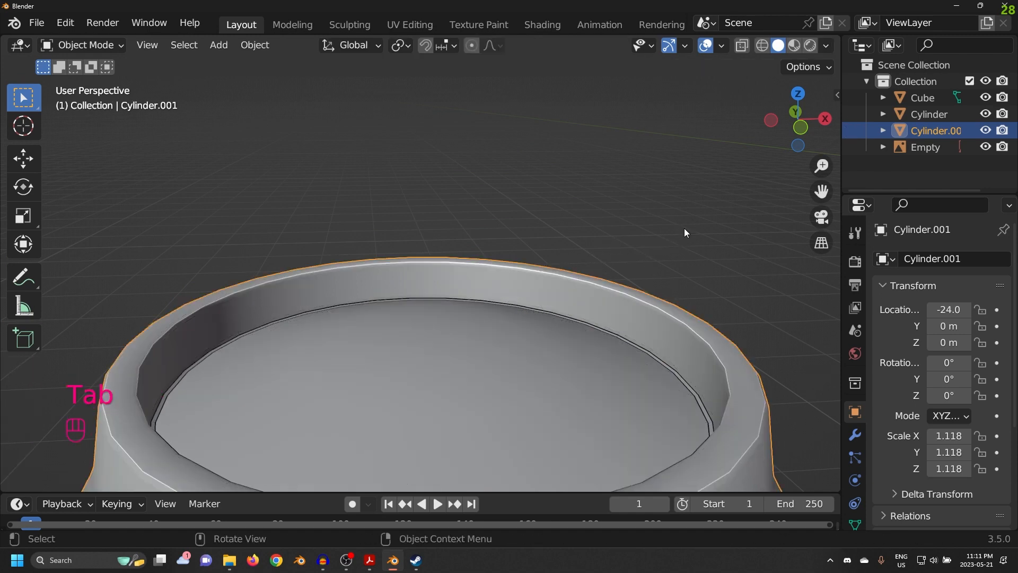
# Step: Deselect the can, inspect its domed lid, and compare the whole can with the reference image in front view
pyautogui.click(685, 228)
pyautogui.moveTo(671, 219); pyautogui.dragTo(633, 199, button='middle')
pyautogui.scroll(-8, 633, 199)
pyautogui.moveTo(544, 239); pyautogui.dragTo(520, 258, button='middle')
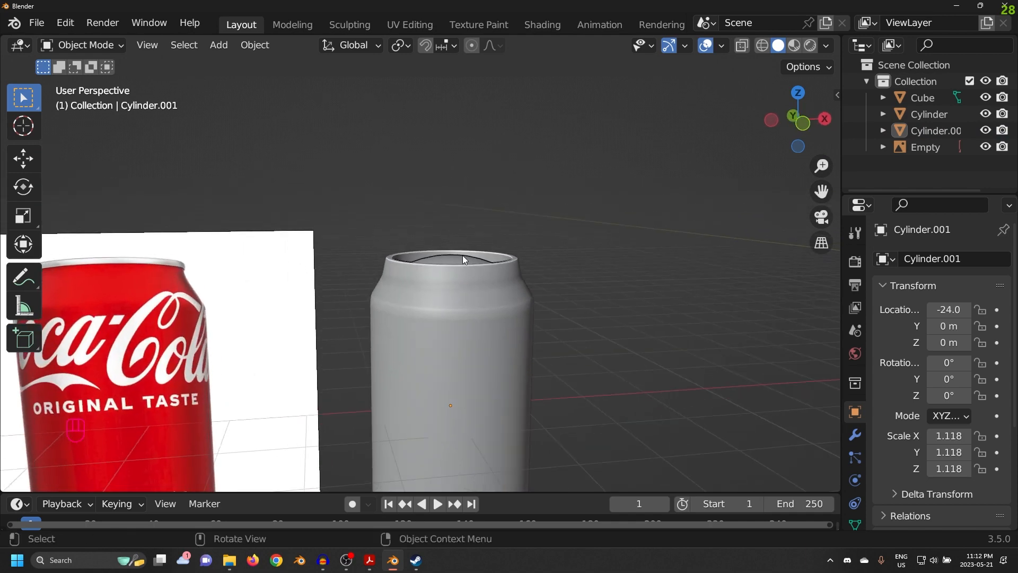
pyautogui.scroll(-4, 587, 296)
pyautogui.moveTo(586, 296); pyautogui.dragTo(594, 253, button='middle')
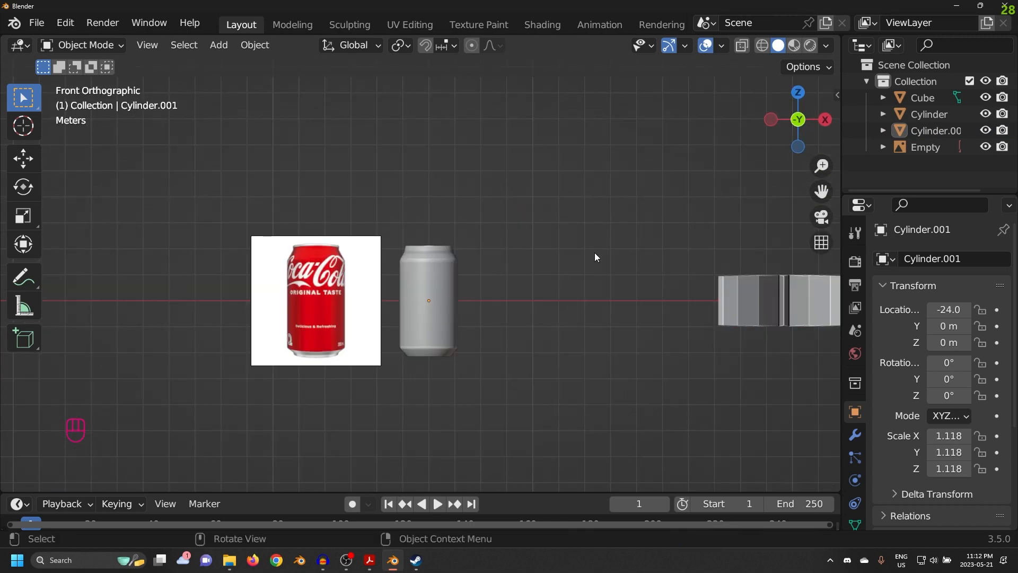
pyautogui.scroll(2, 525, 258)
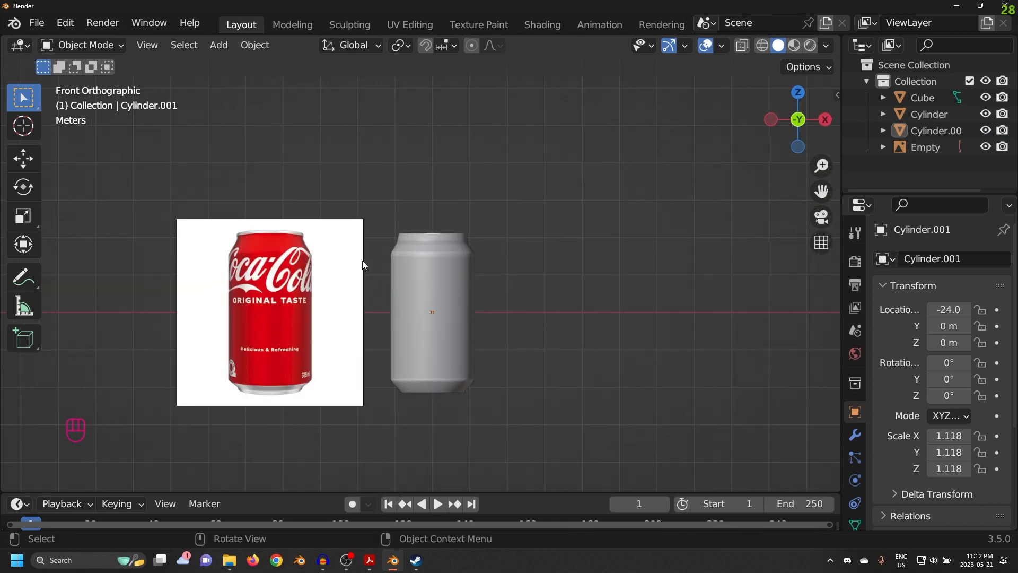